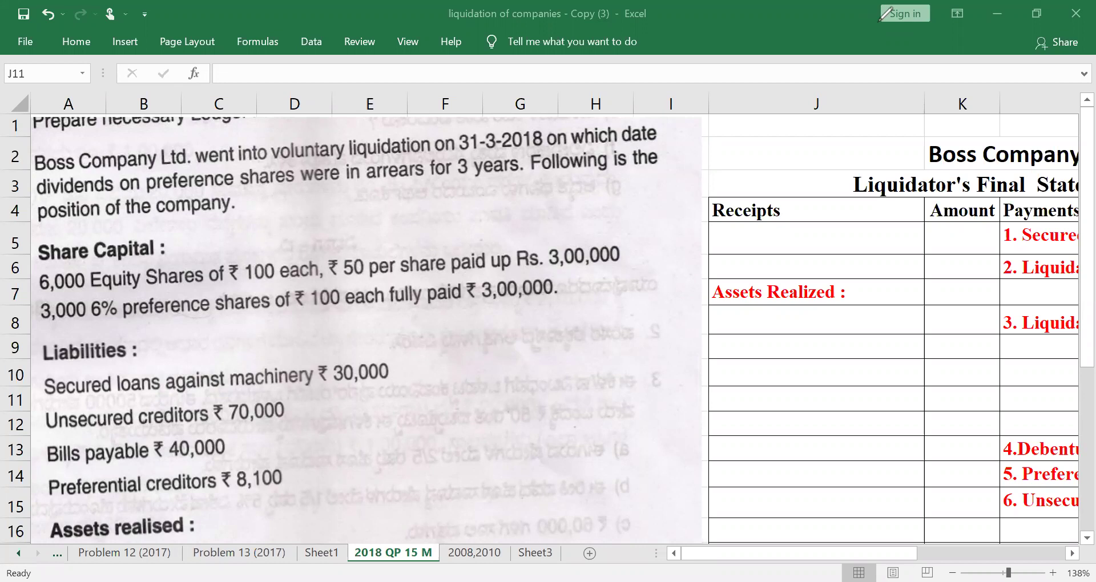
Step: Draw test strokes in red ink on the problem image, then erase them
drag(421, 359, 460, 424)
drag(481, 313, 452, 440)
mouse_move(513, 332)
mouse_down()
mouse_move(554, 353)
mouse_move(638, 287)
mouse_move(660, 307)
mouse_up()
drag(666, 260, 703, 260)
drag(723, 225, 749, 217)
drag(276, 419, 307, 483)
mouse_move(336, 378)
mouse_down()
mouse_move(327, 418)
mouse_move(386, 405)
mouse_up()
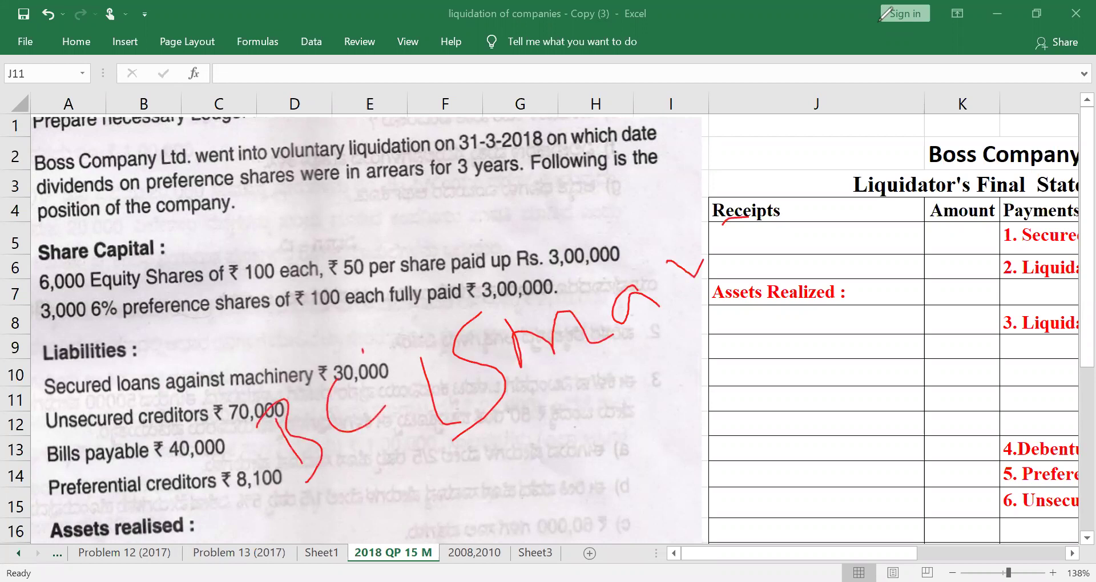
drag(363, 353, 392, 337)
mouse_move(377, 544)
mouse_down()
mouse_move(366, 495)
mouse_move(394, 534)
mouse_move(381, 562)
mouse_up()
mouse_move(406, 455)
mouse_down()
mouse_move(460, 423)
mouse_move(504, 498)
mouse_up()
mouse_move(510, 423)
mouse_down()
mouse_move(537, 451)
mouse_move(536, 474)
mouse_up()
drag(541, 439, 566, 476)
mouse_move(588, 400)
mouse_down()
mouse_move(605, 442)
mouse_move(620, 379)
mouse_move(650, 402)
mouse_up()
drag(691, 359, 725, 355)
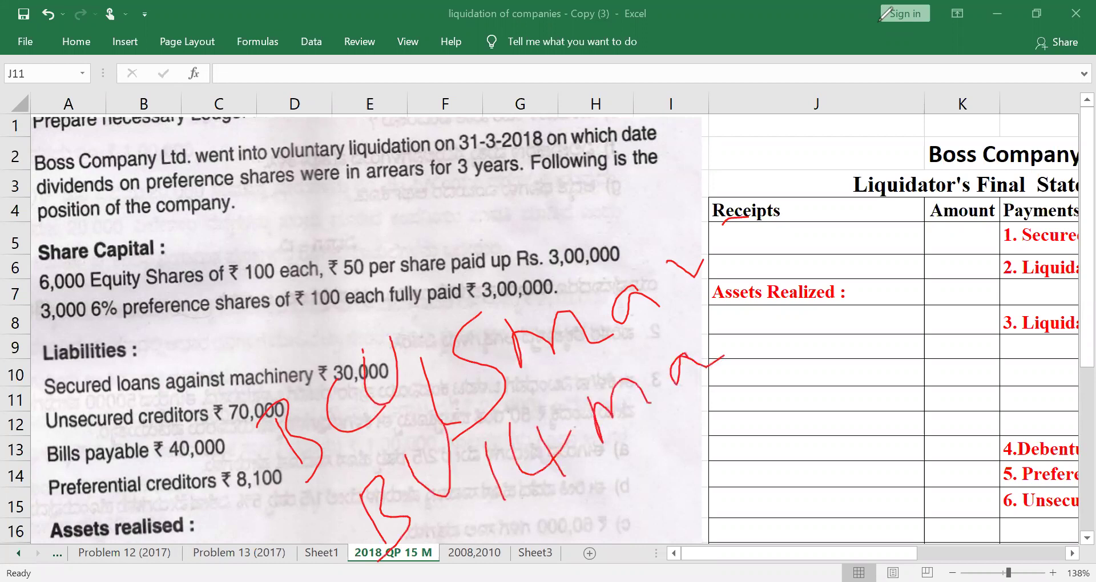
key(e)
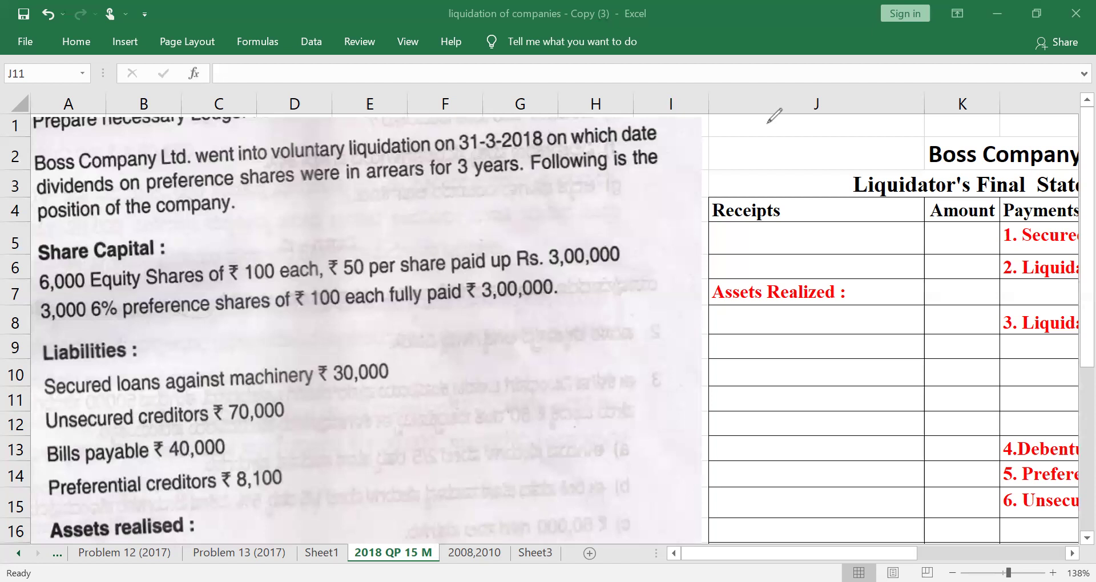
Step: Underline 31-3-2018 and 'for 3 years', circle ₹100, ₹50 and 6% in red
drag(448, 156, 545, 150)
drag(429, 184, 486, 187)
drag(185, 256, 286, 216)
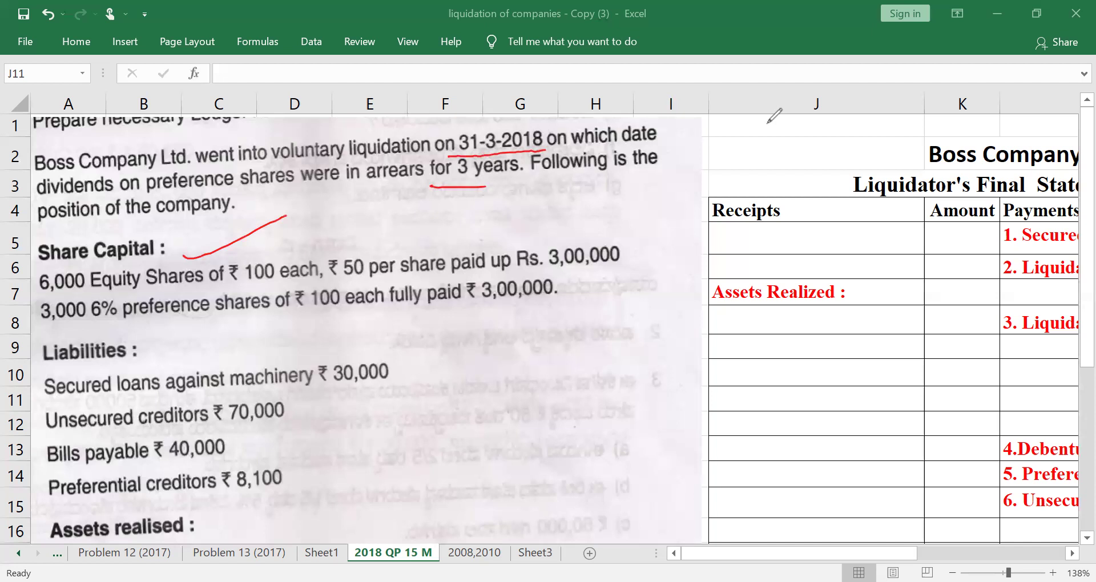
drag(237, 289, 232, 269)
drag(374, 237, 347, 244)
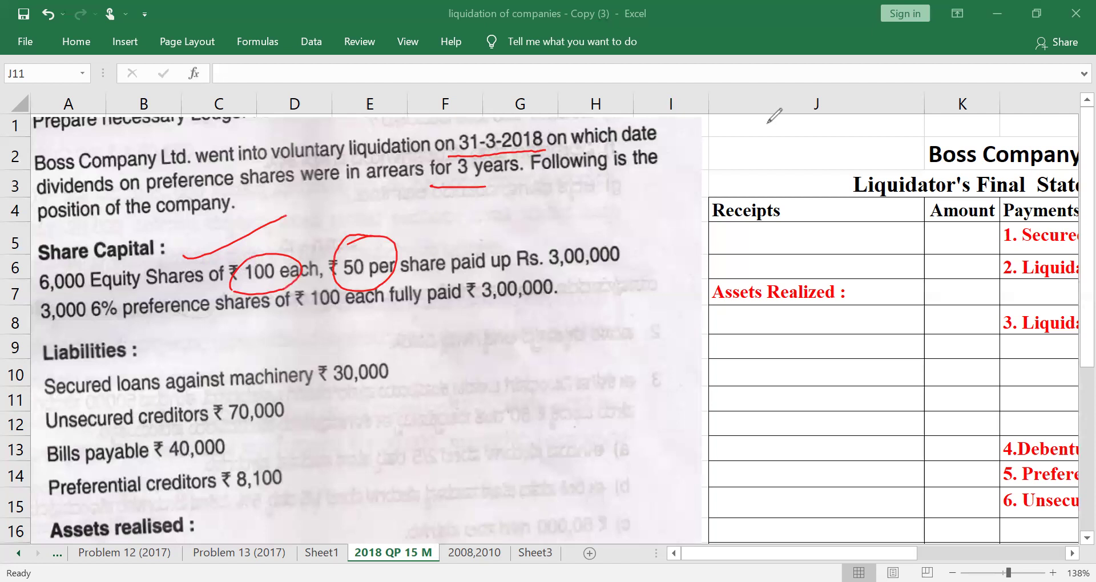
mouse_move(570, 279)
mouse_down()
mouse_move(585, 288)
mouse_move(692, 257)
mouse_up()
mouse_move(87, 298)
mouse_down()
mouse_move(114, 330)
mouse_move(82, 301)
mouse_up()
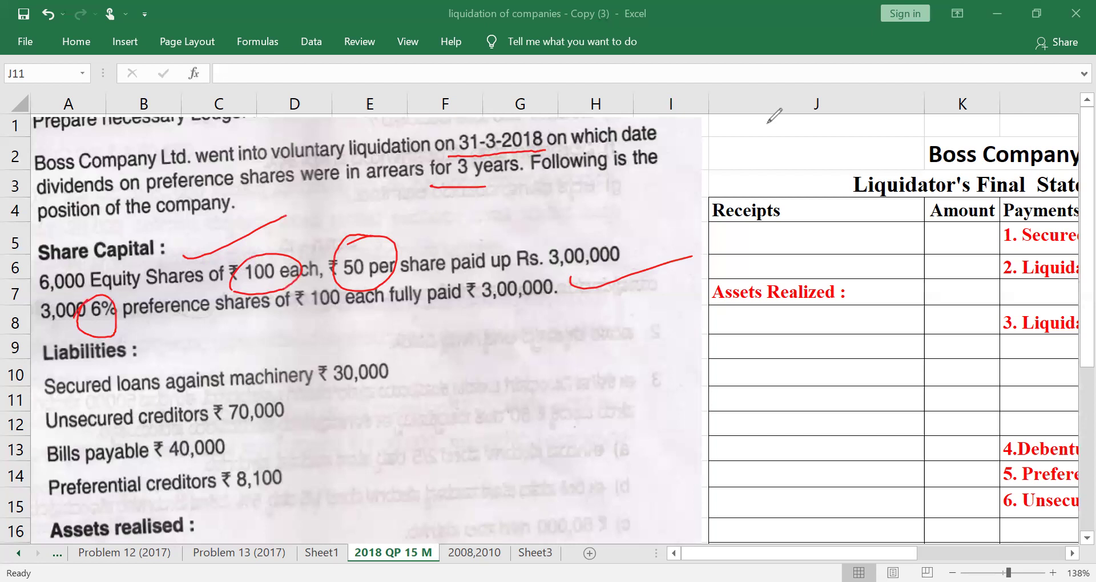
drag(393, 355, 481, 321)
Step: Tick secured loans ₹30,000, creditors ₹70,000, bills payable ₹40,000, preferential ₹8,100, then clear ink
drag(281, 359, 99, 371)
drag(247, 375, 392, 371)
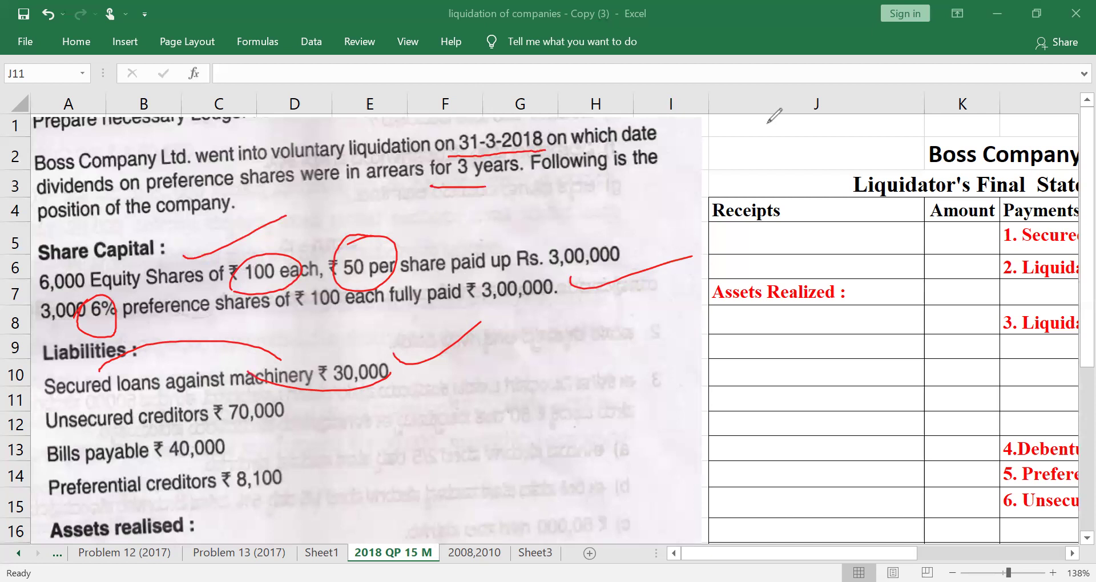
drag(295, 411, 373, 386)
drag(239, 442, 337, 423)
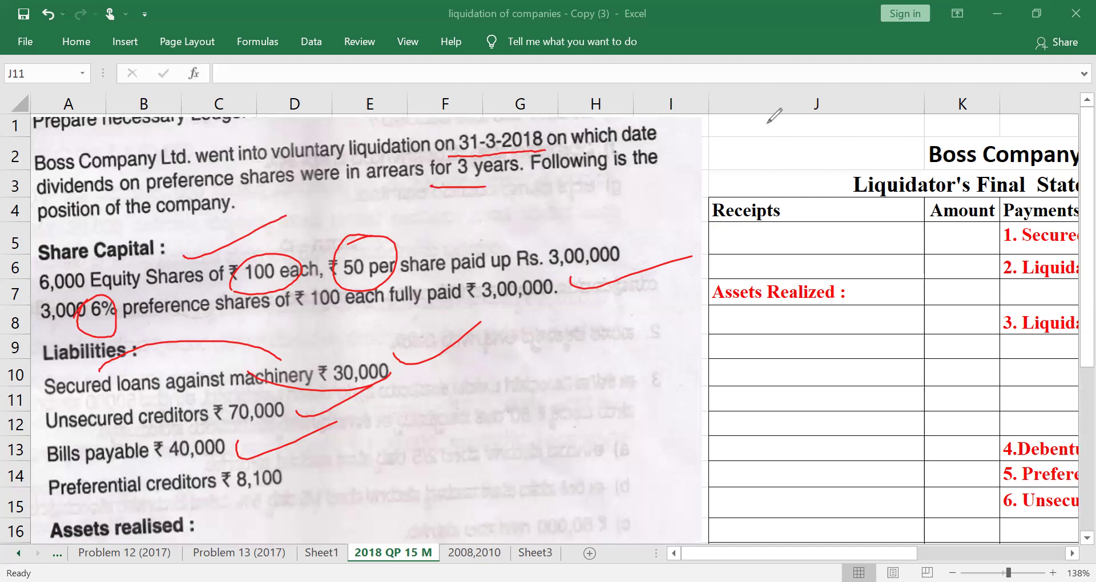
drag(239, 443, 312, 417)
drag(291, 460, 392, 439)
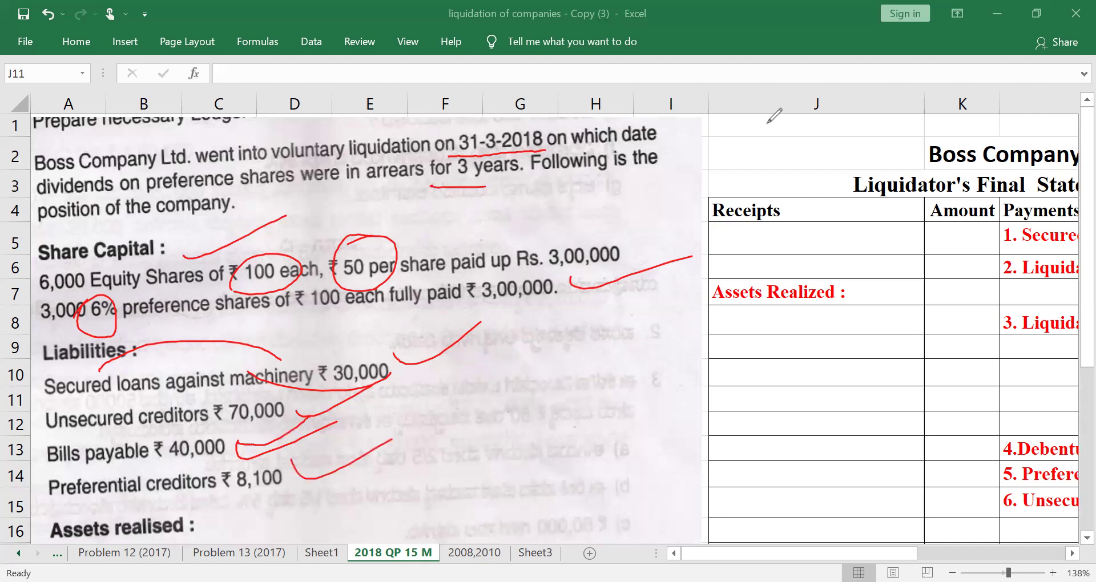
key(Escape)
Step: Circle the ₹30,000 secured loan and tick Machinery ₹70,000 in red
scroll(850, 93, down, 3)
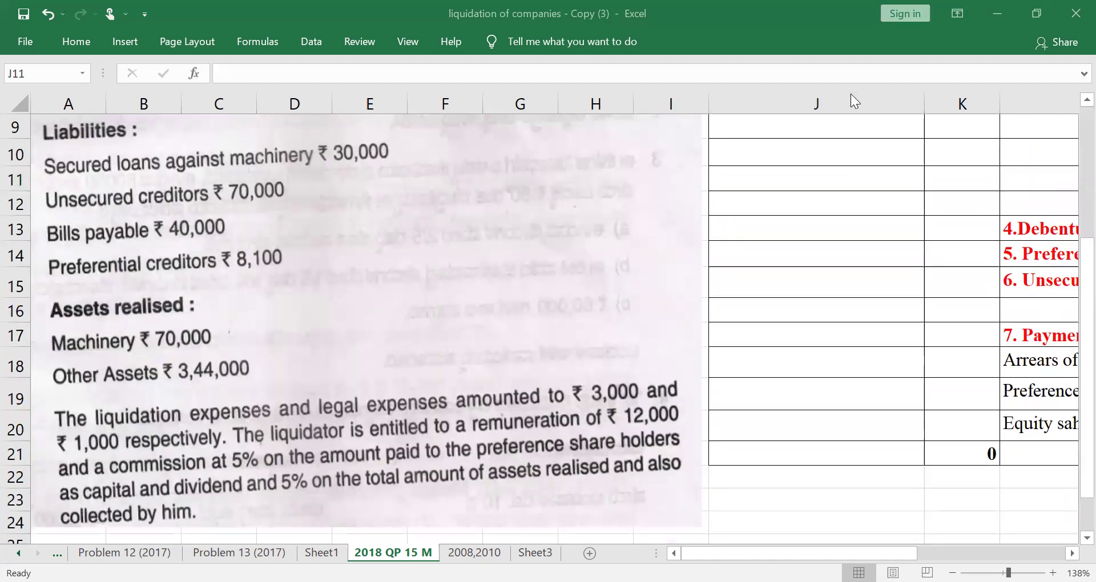
drag(226, 327, 310, 294)
drag(278, 378, 345, 331)
drag(328, 160, 156, 143)
drag(324, 162, 300, 161)
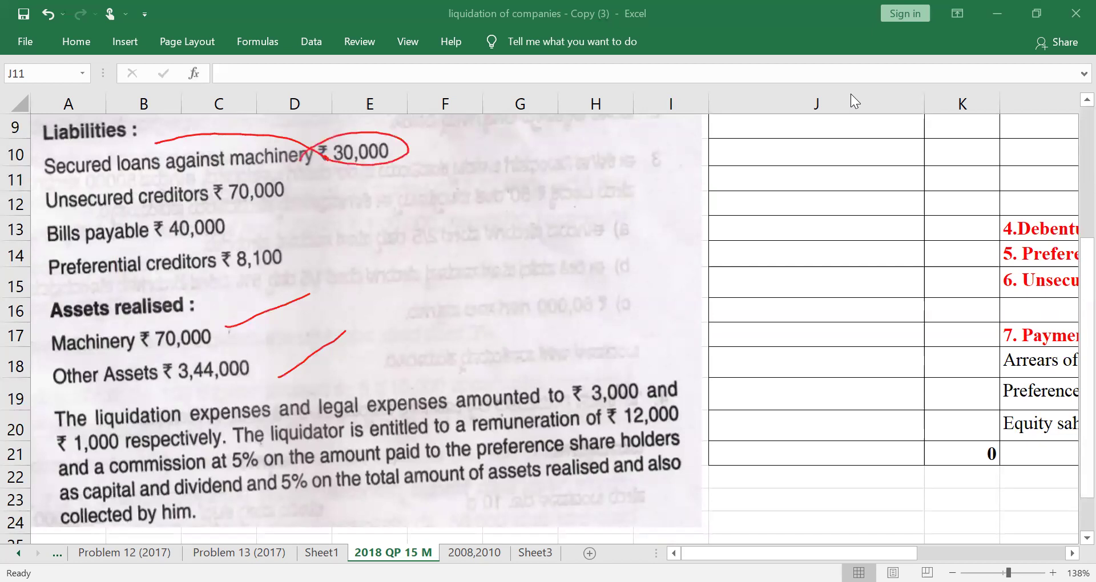
drag(219, 325, 358, 275)
drag(417, 141, 552, 117)
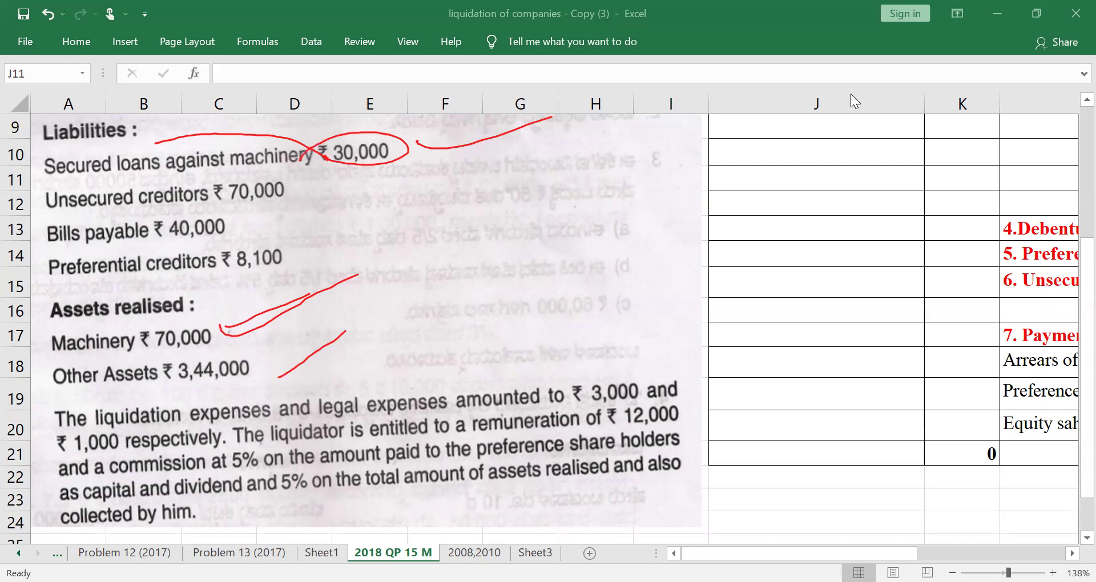
Step: Tick Other Assets ₹3,44,000 and underline 'liquidation expenses' in red
drag(238, 317, 391, 248)
drag(269, 368, 431, 285)
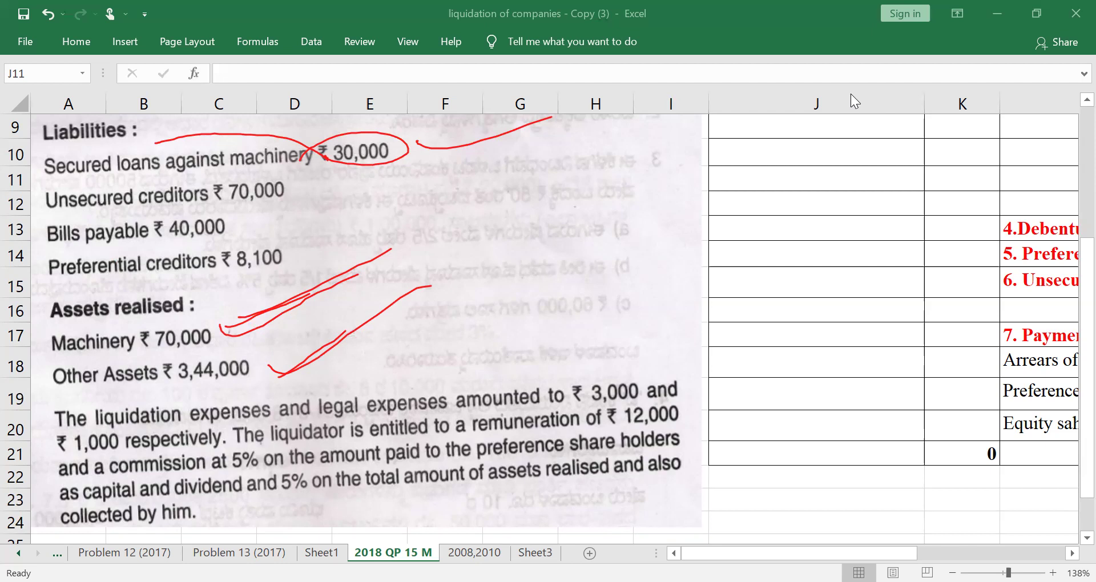
drag(113, 424, 255, 418)
drag(595, 369, 709, 334)
Step: Underline legal expenses ₹1,000, remuneration ₹12,000, the 5% commission and 'capital and dividend'
drag(307, 413, 451, 414)
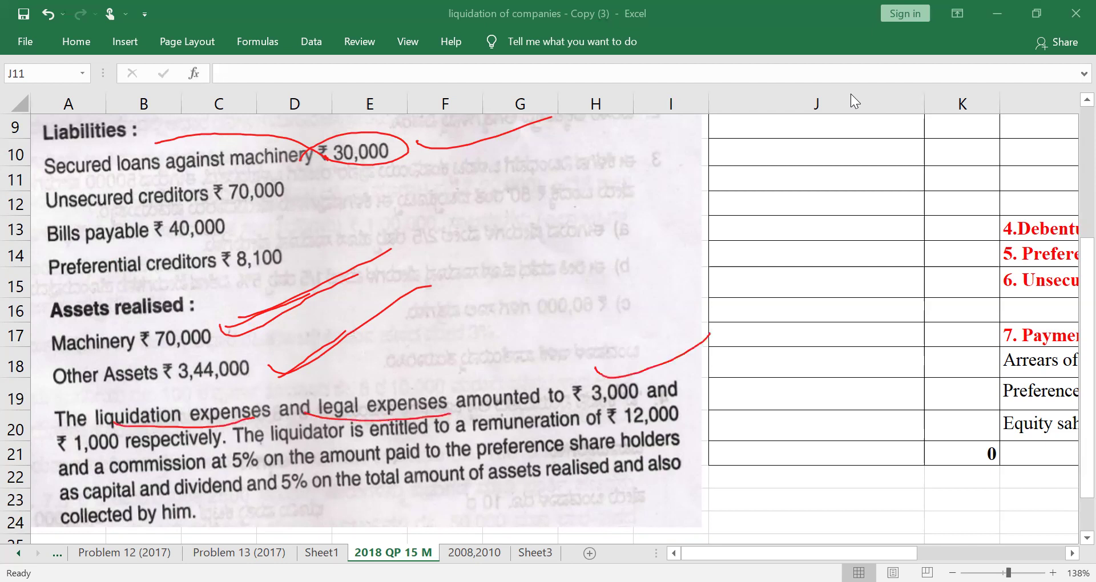
drag(70, 443, 188, 425)
drag(601, 435, 679, 420)
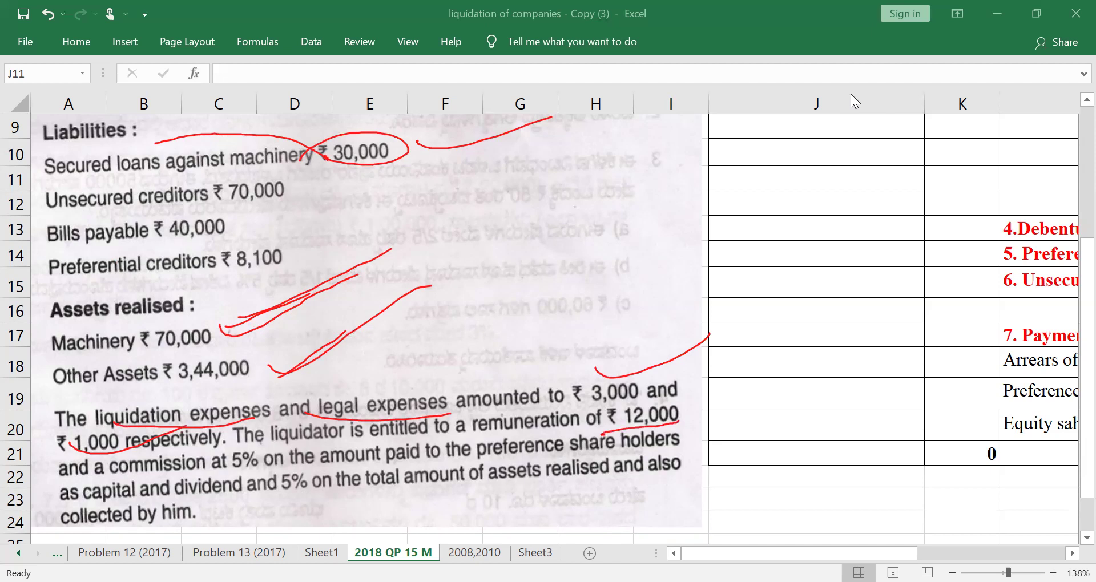
drag(679, 408, 744, 375)
drag(220, 474, 266, 470)
drag(105, 501, 228, 495)
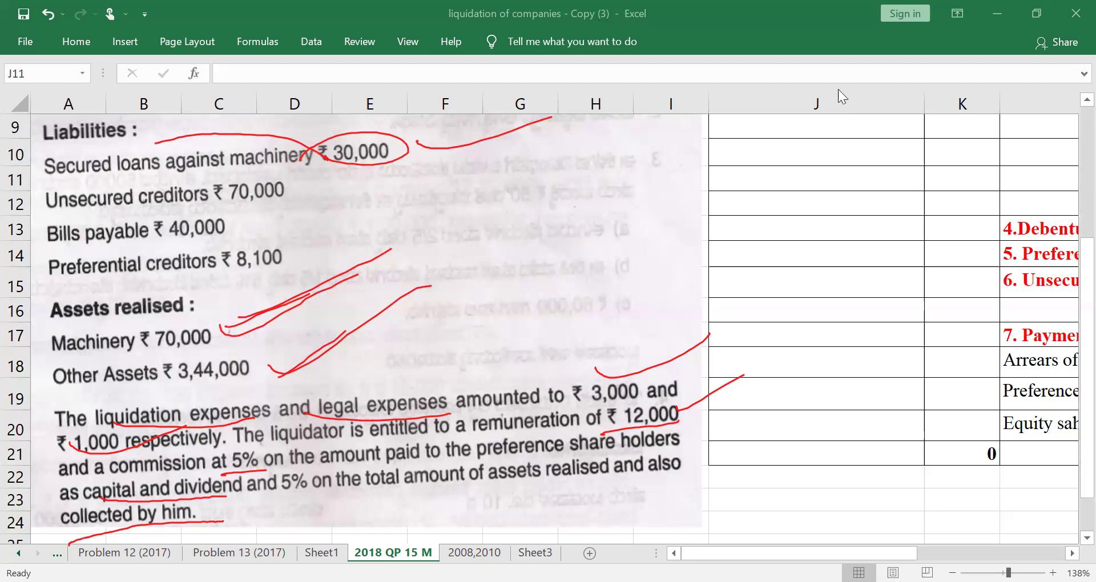
ctrl+scroll(839, 89, down, 3)
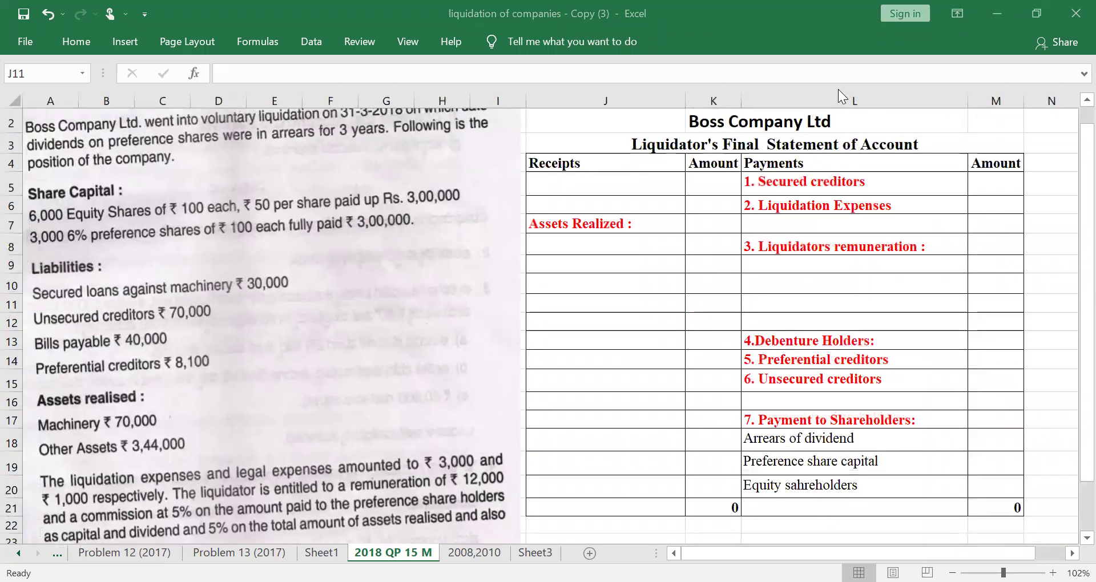
drag(254, 218, 290, 211)
click(642, 194)
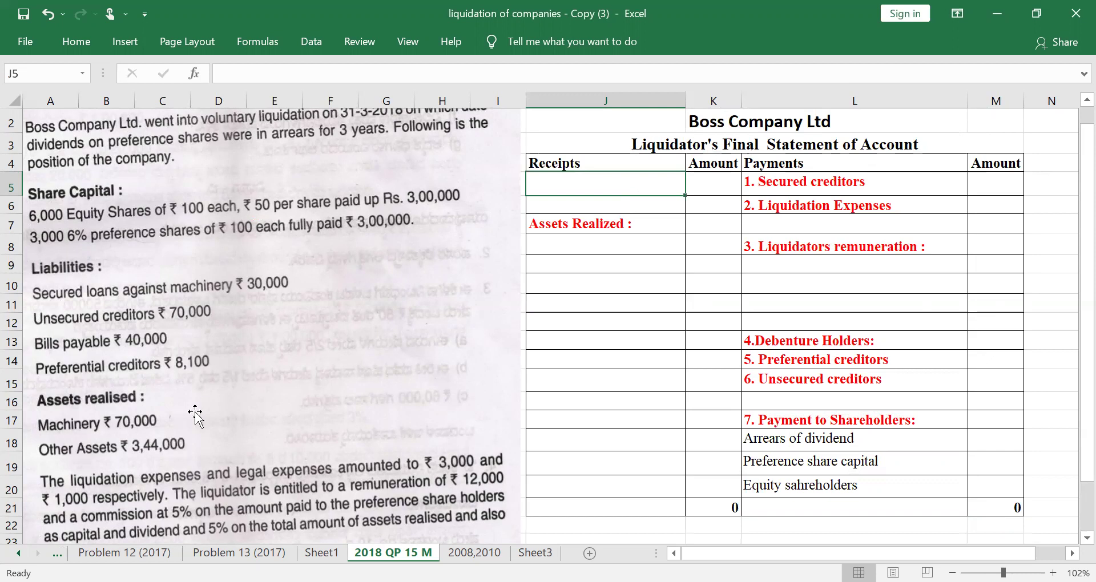
Step: Enter Machinery 70000 in J8 and Other Assets 344000 in J9 under Assets Realized
click(652, 250)
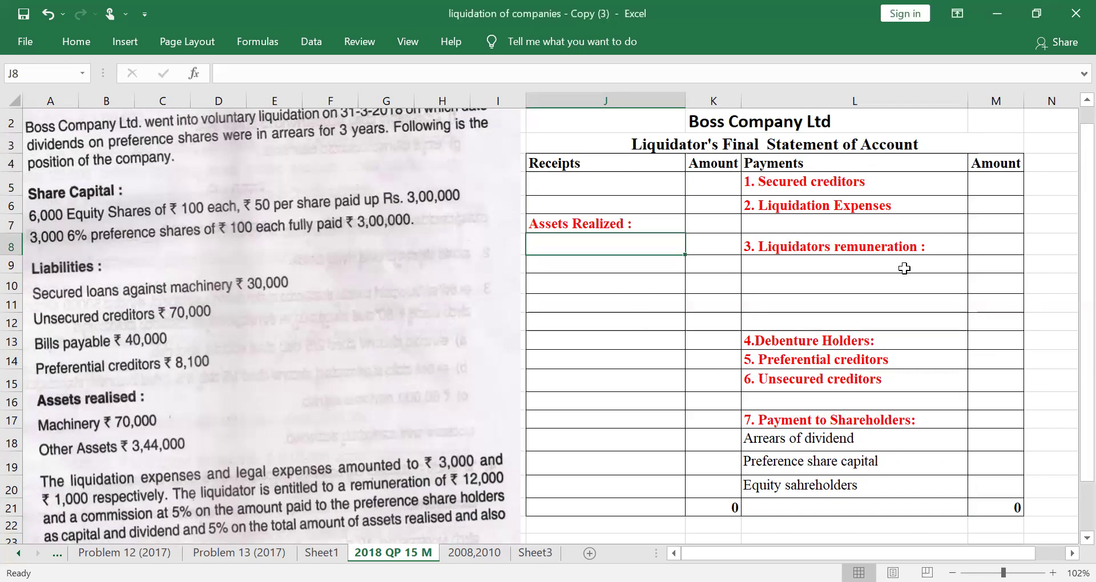
text(Machinery)
key(Tab)
text(70000)
key(Return)
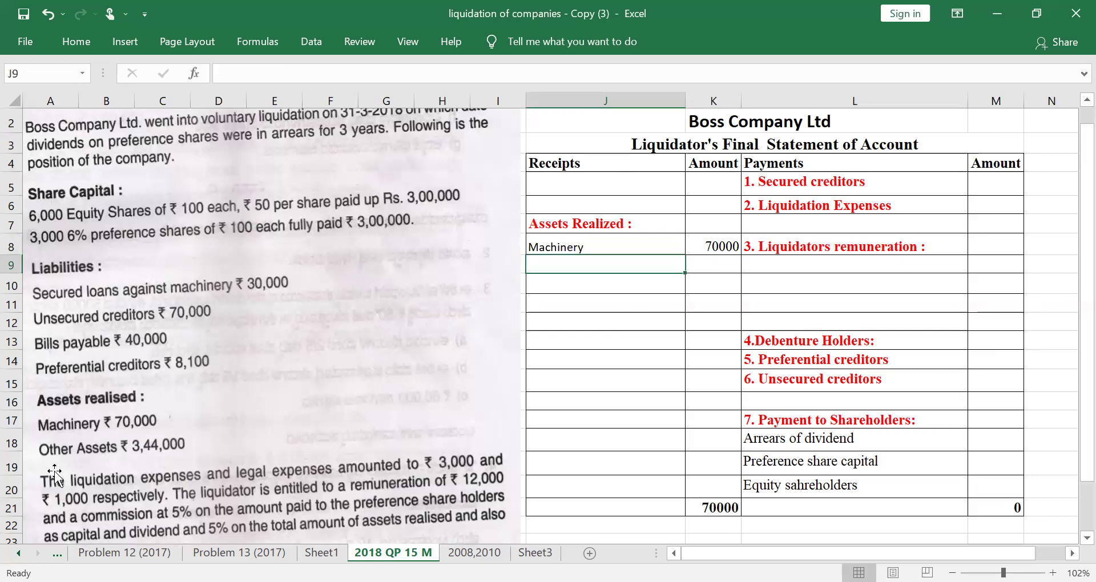
text(O)
text(ther Assets)
key(Tab)
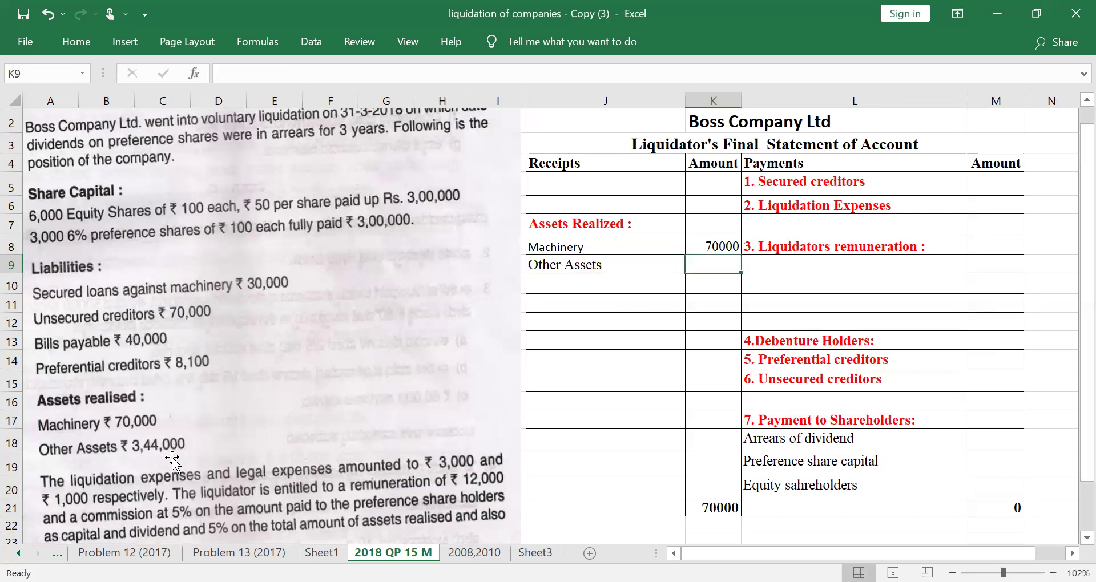
text(344000)
key(Return)
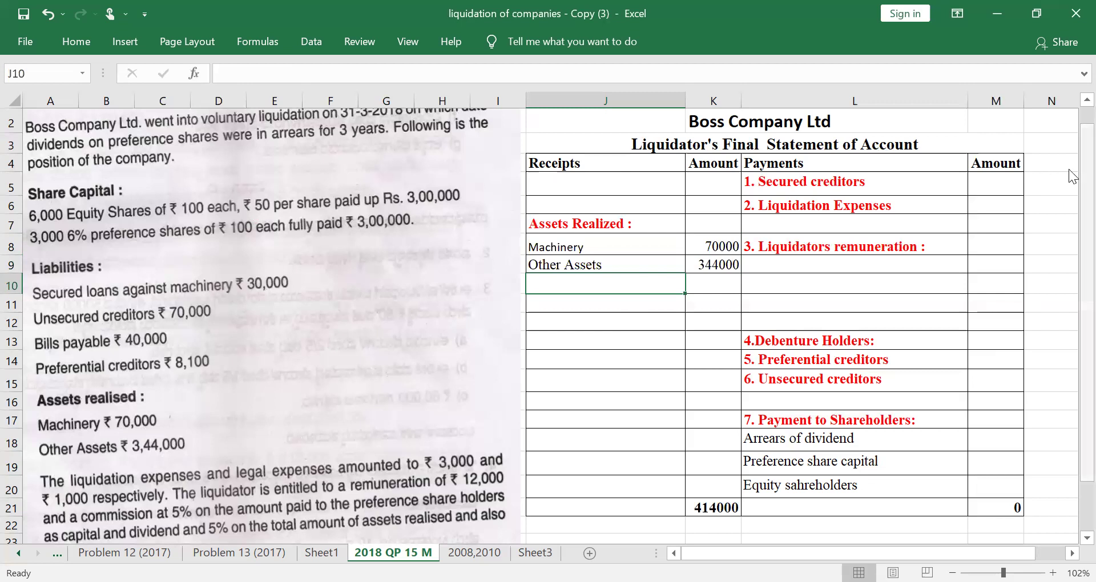
scroll(1072, 212, down, 1)
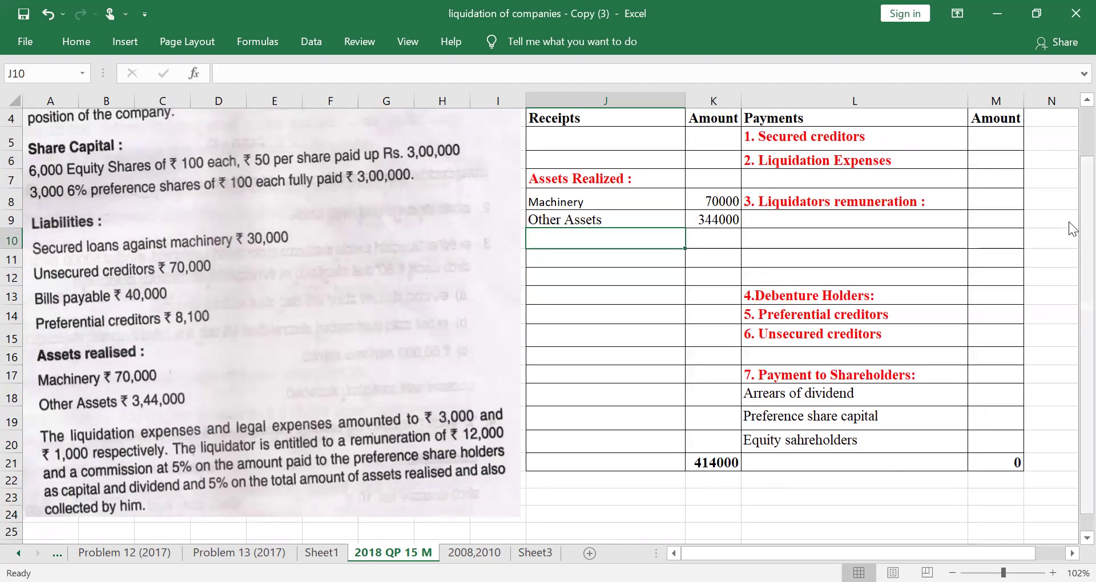
scroll(1074, 160, up, 1)
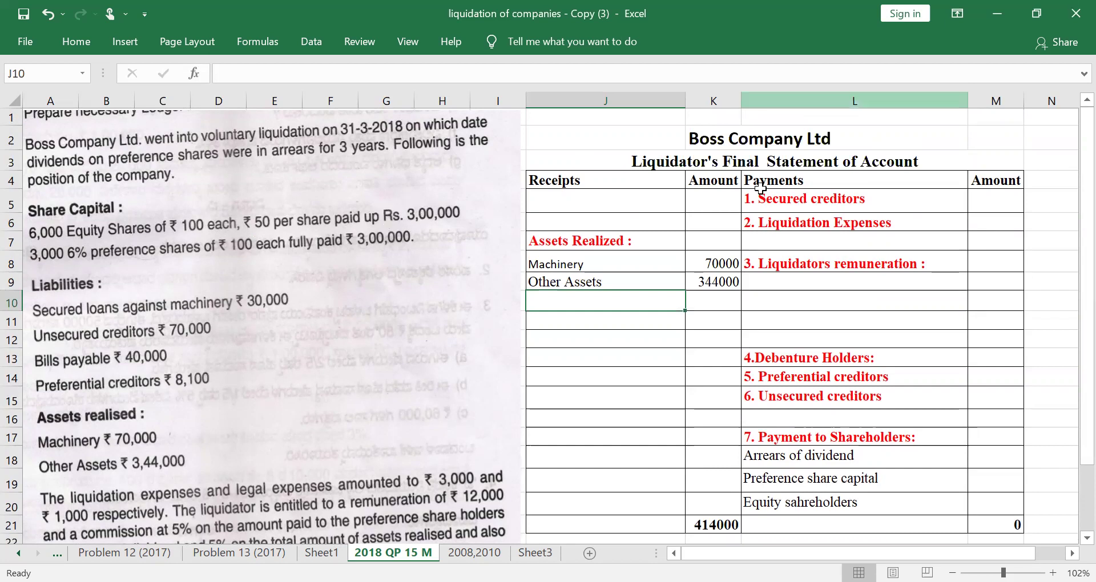
click(1002, 478)
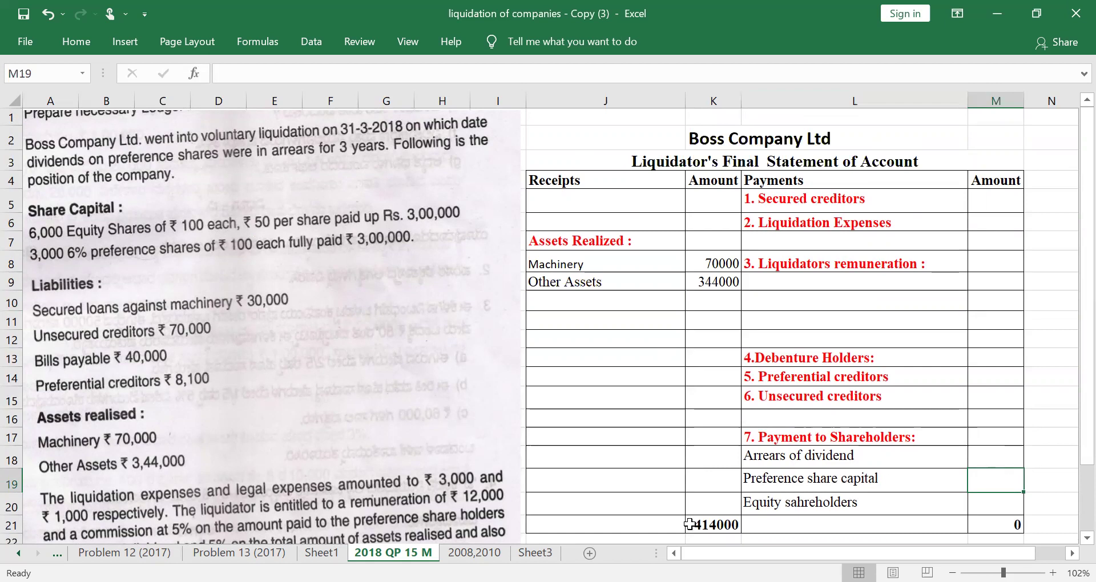
click(570, 328)
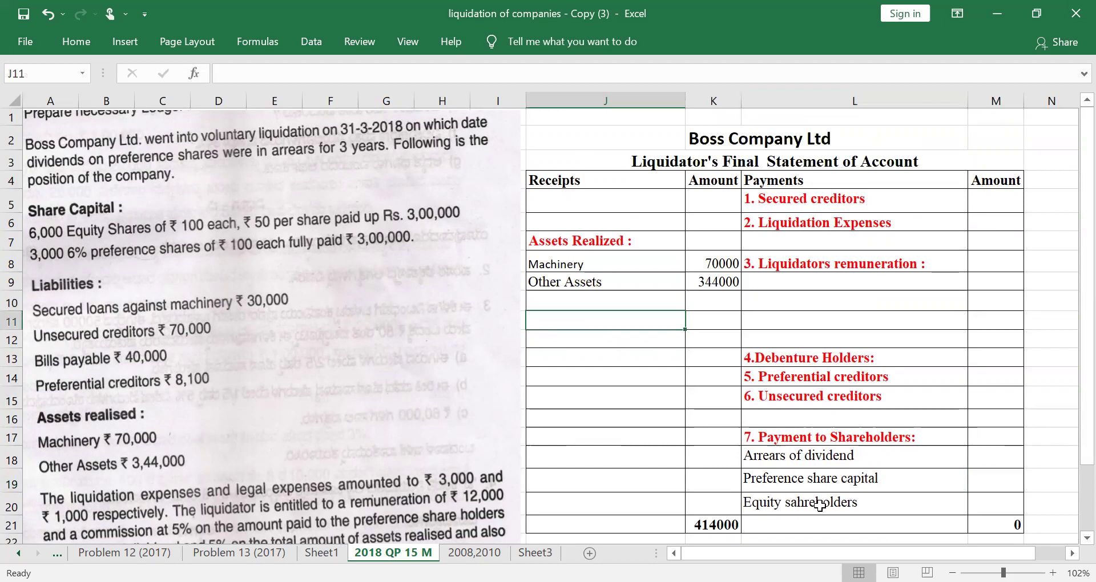
click(731, 525)
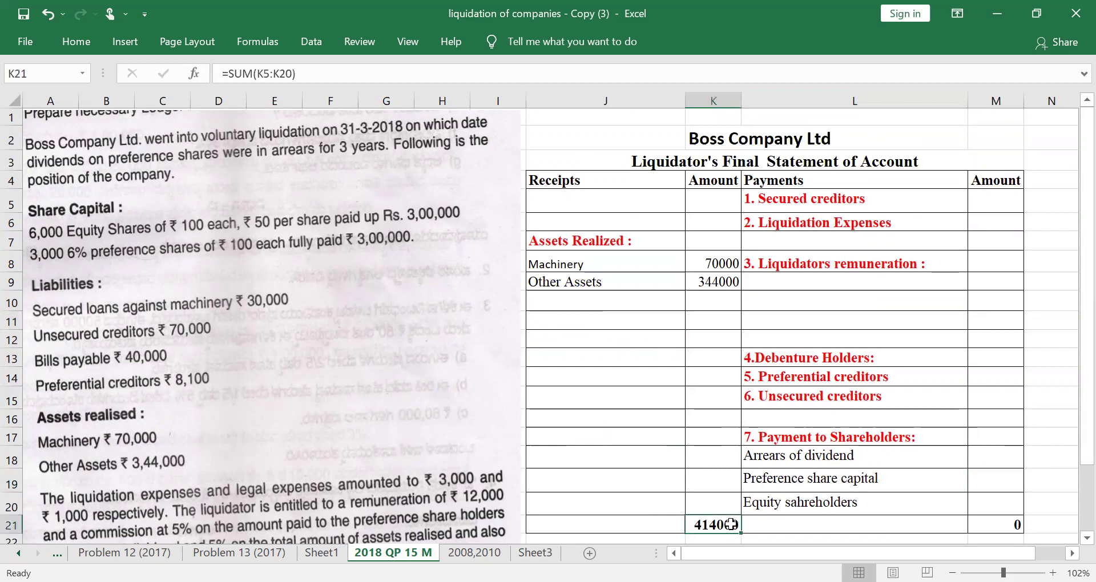
click(999, 195)
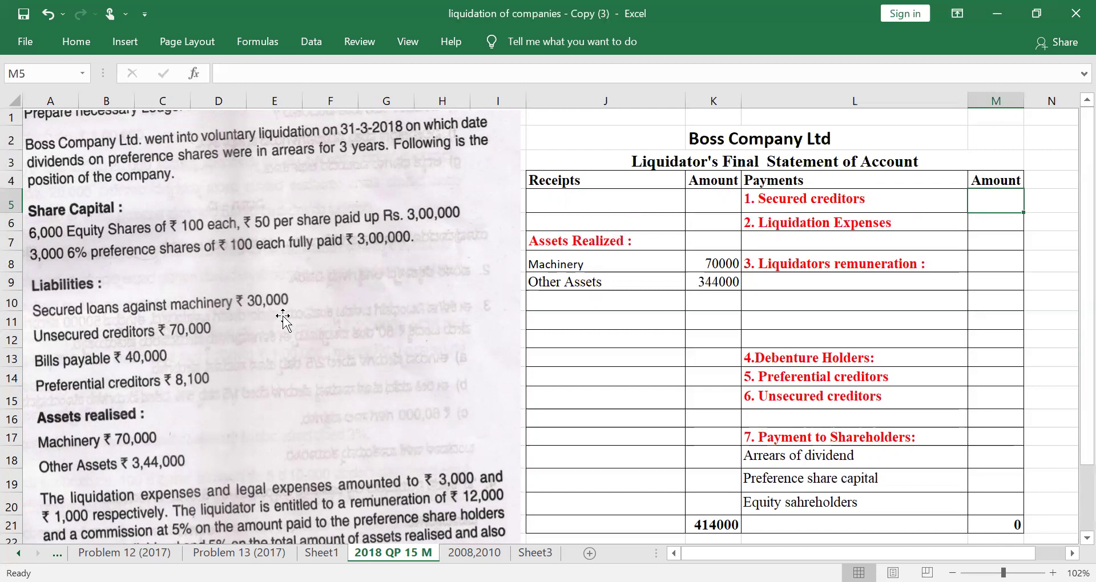
Step: Enter 30000 in M5 as the secured creditors payment
text(30000)
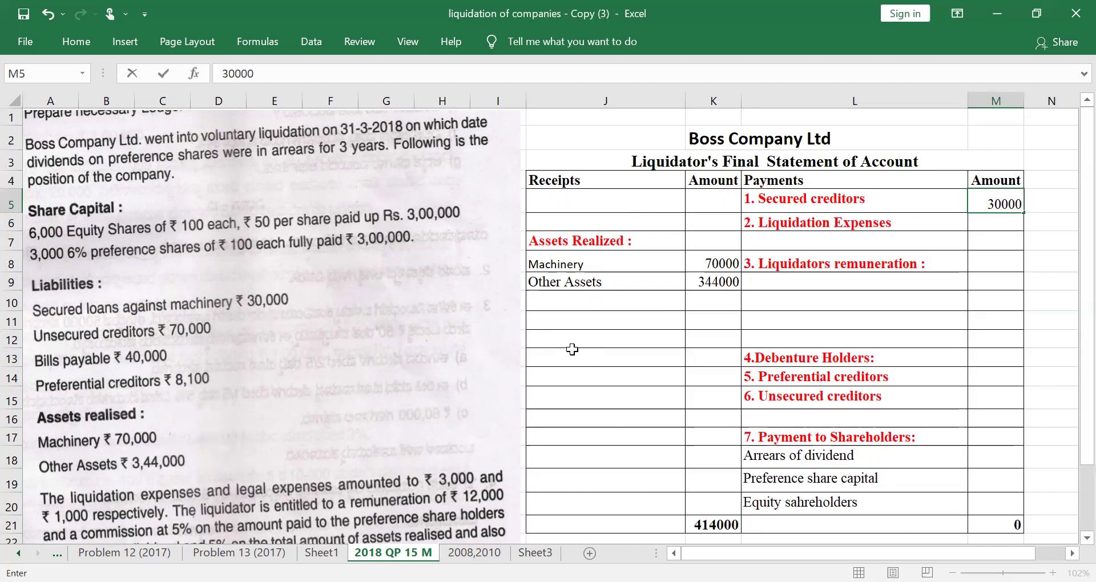
key(Return)
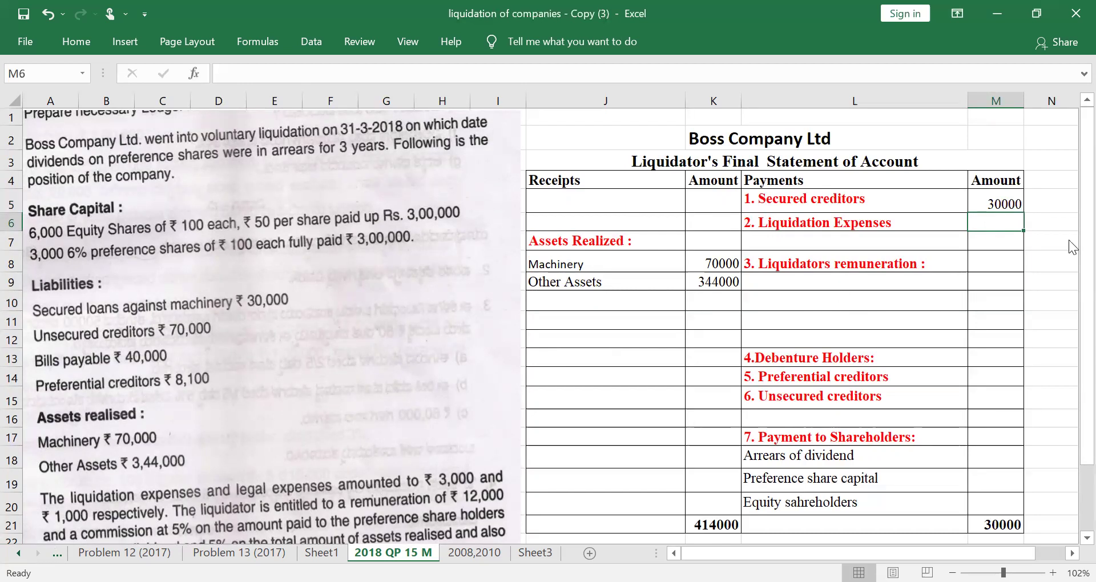
Step: Enter 3000 for liquidation expenses and add a Legal Exp row of 1000
text(3000)
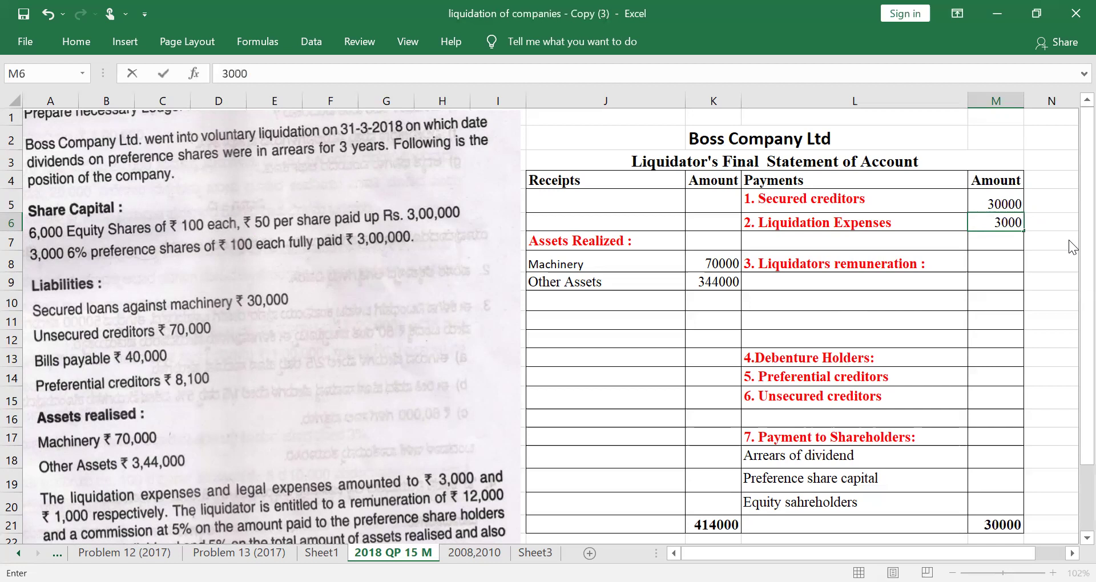
key(Return)
key(Left)
text(Legal Exp)
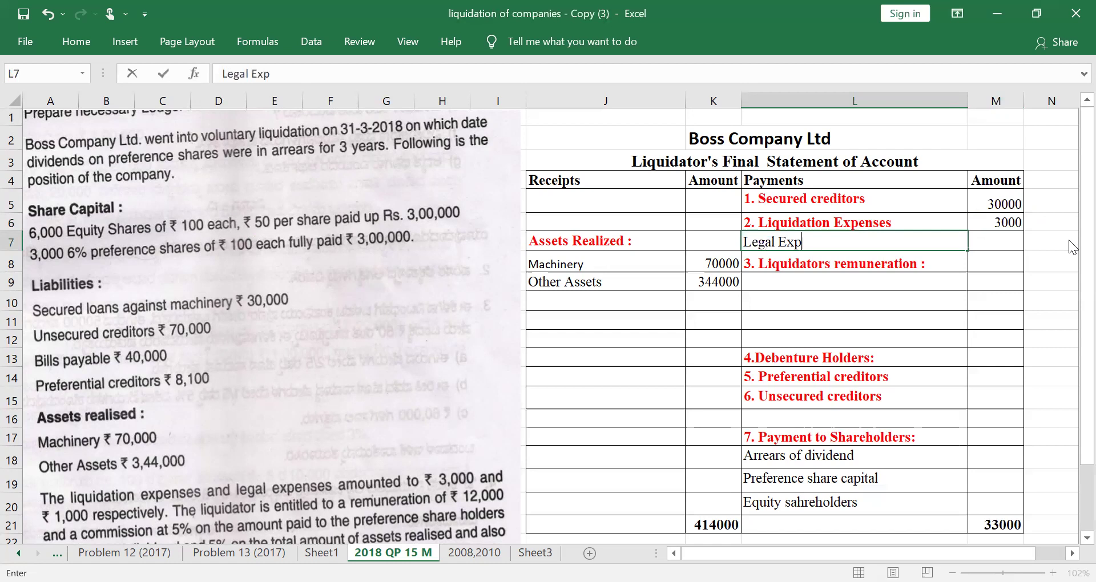
key(Right)
text(1000)
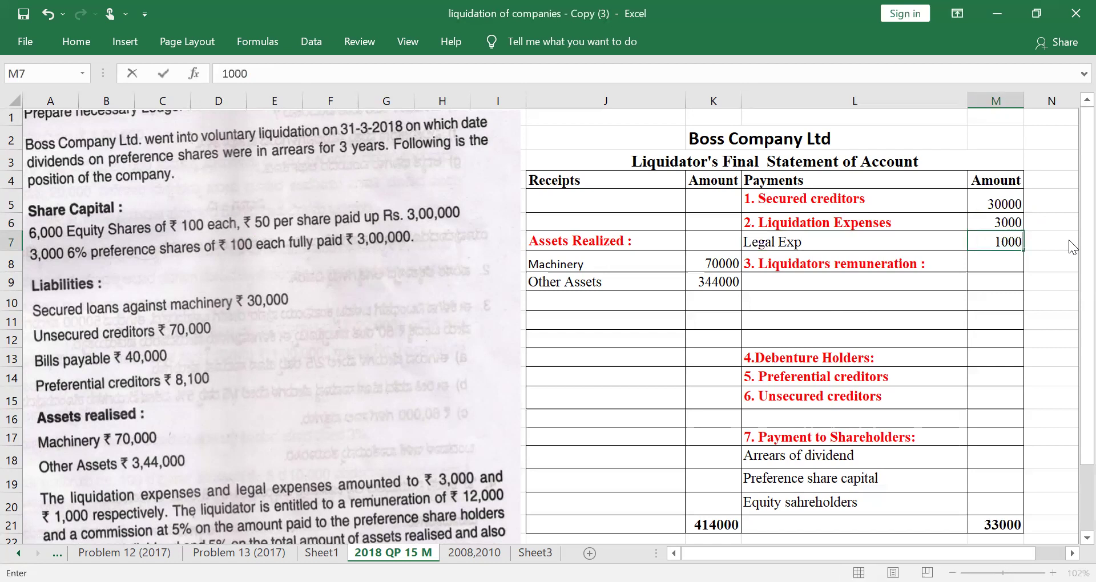
key(Return)
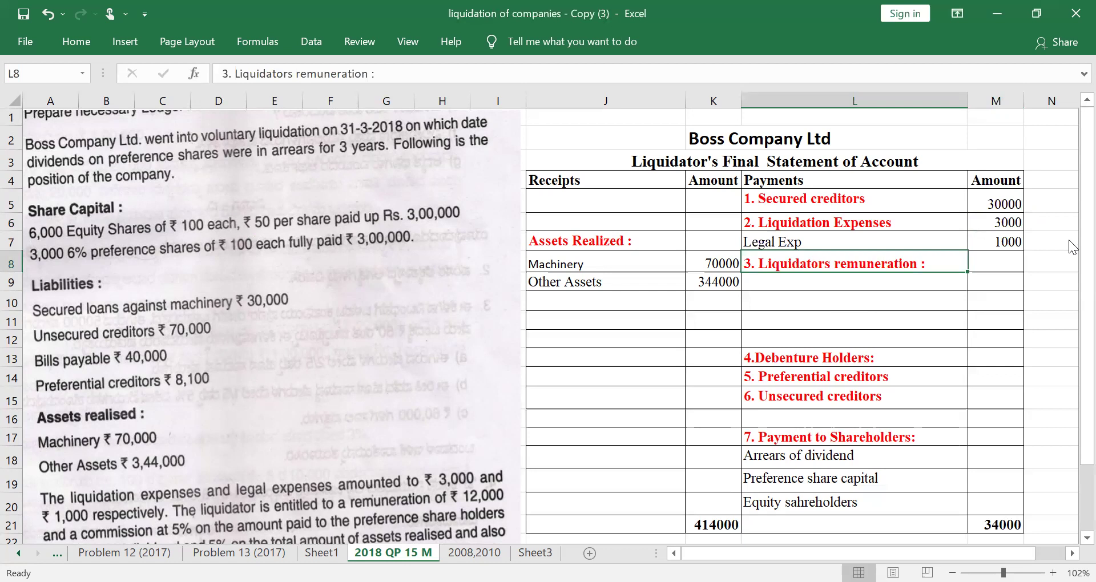
key(Down)
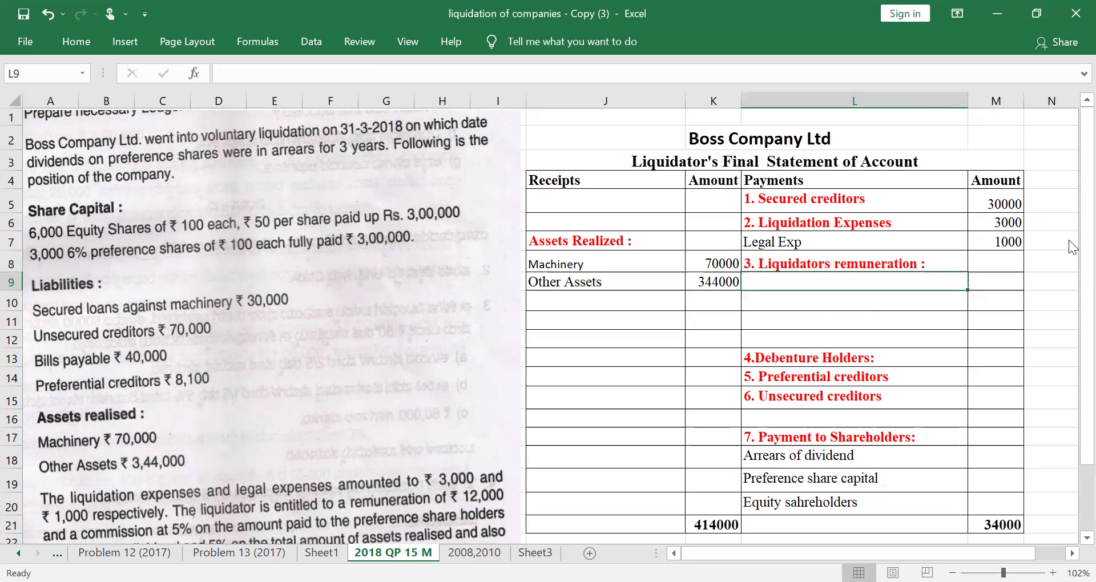
scroll(1068, 247, down, 1)
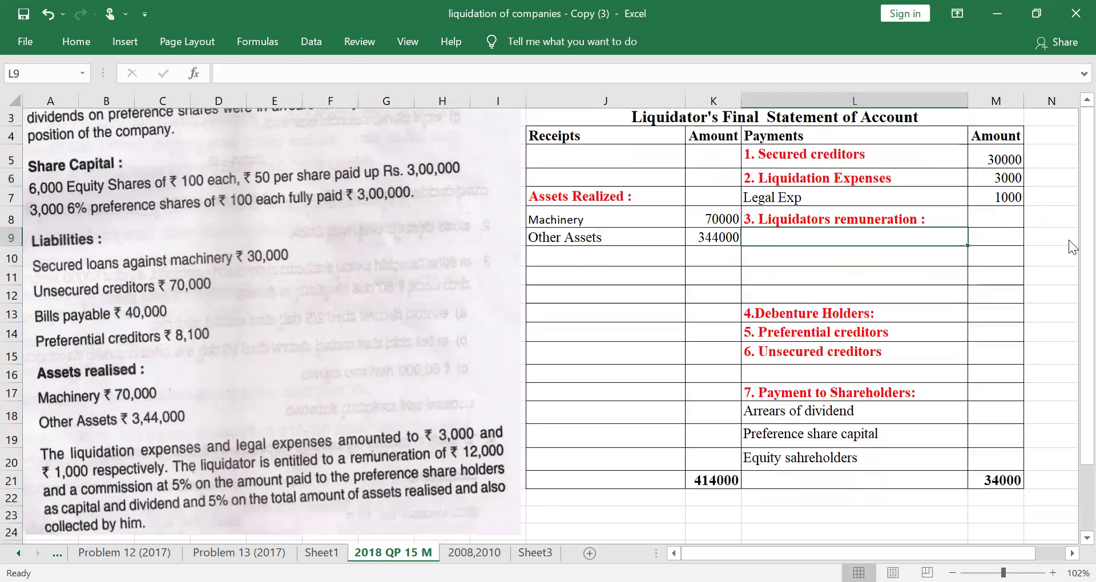
ctrl+scroll(1070, 240, up, 4)
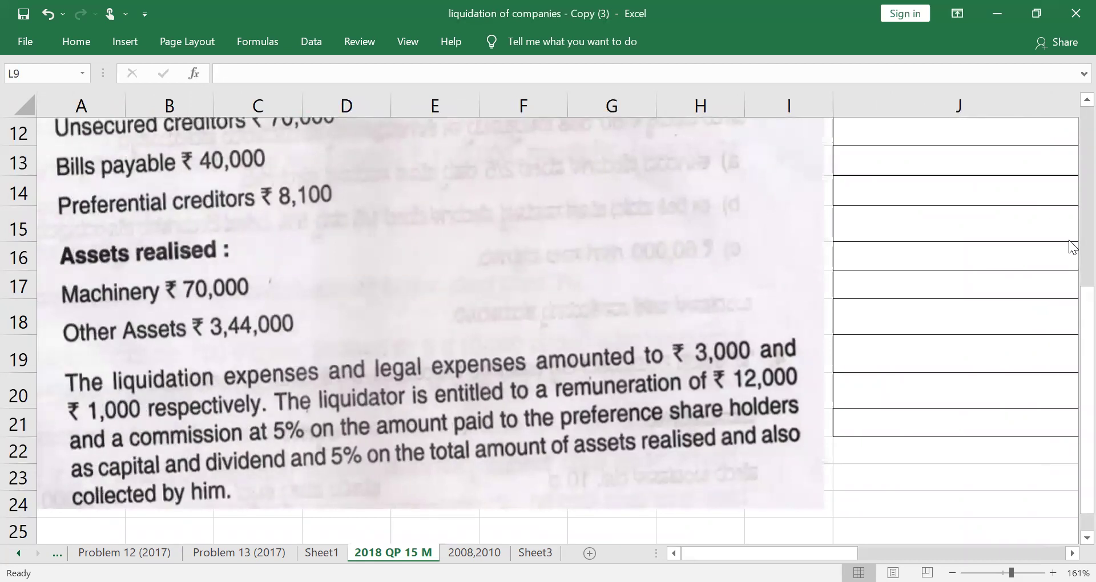
drag(568, 407, 807, 392)
drag(799, 357, 855, 341)
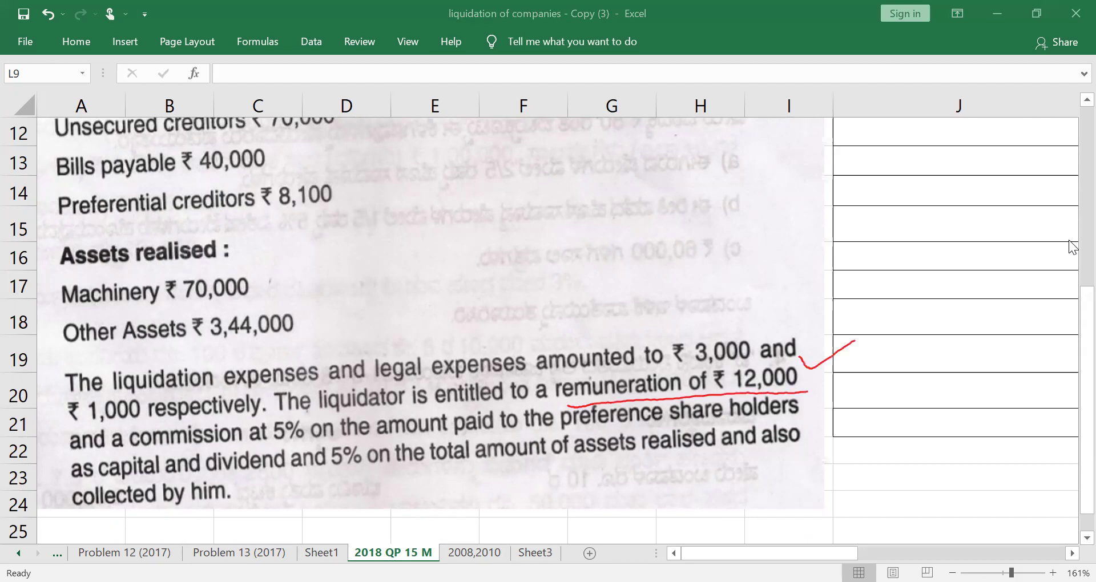
drag(259, 441, 327, 435)
drag(594, 434, 671, 419)
drag(88, 481, 297, 472)
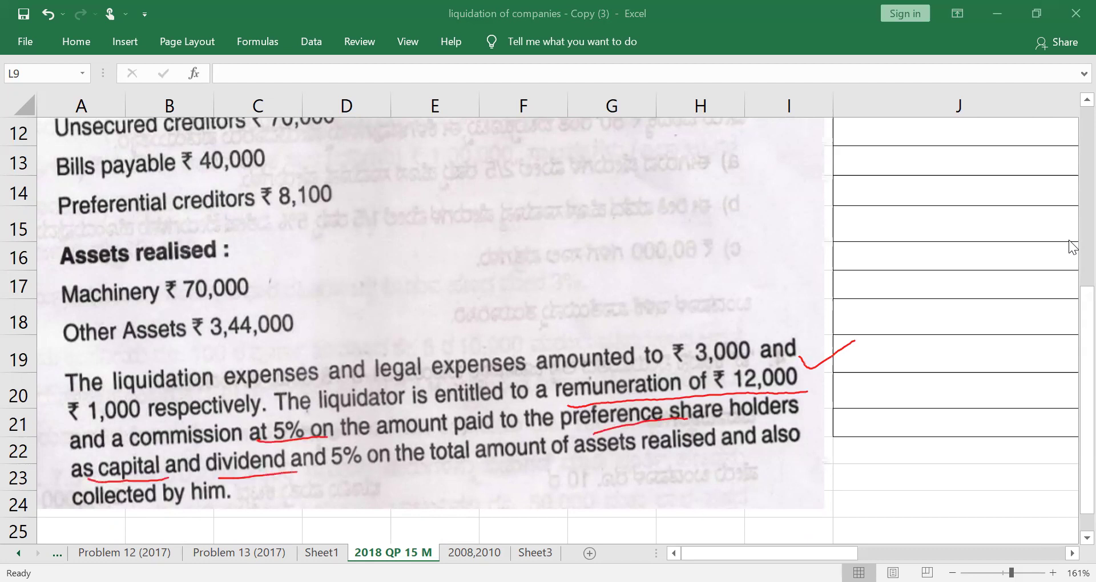
drag(323, 480, 387, 471)
drag(577, 466, 710, 457)
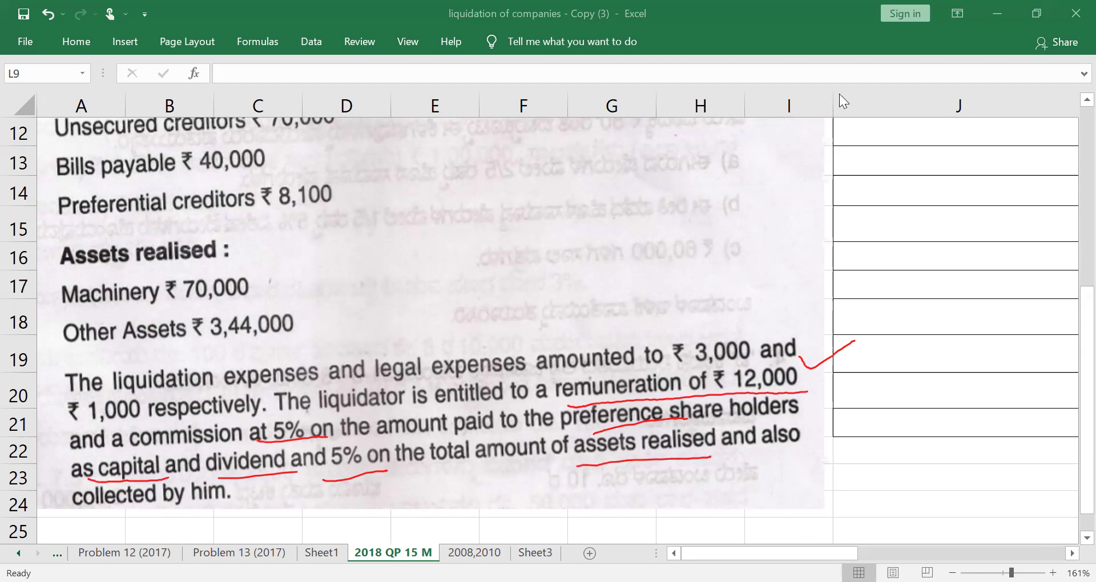
scroll(839, 93, right, 3)
scroll(840, 93, down, 5)
scroll(840, 94, up, 2)
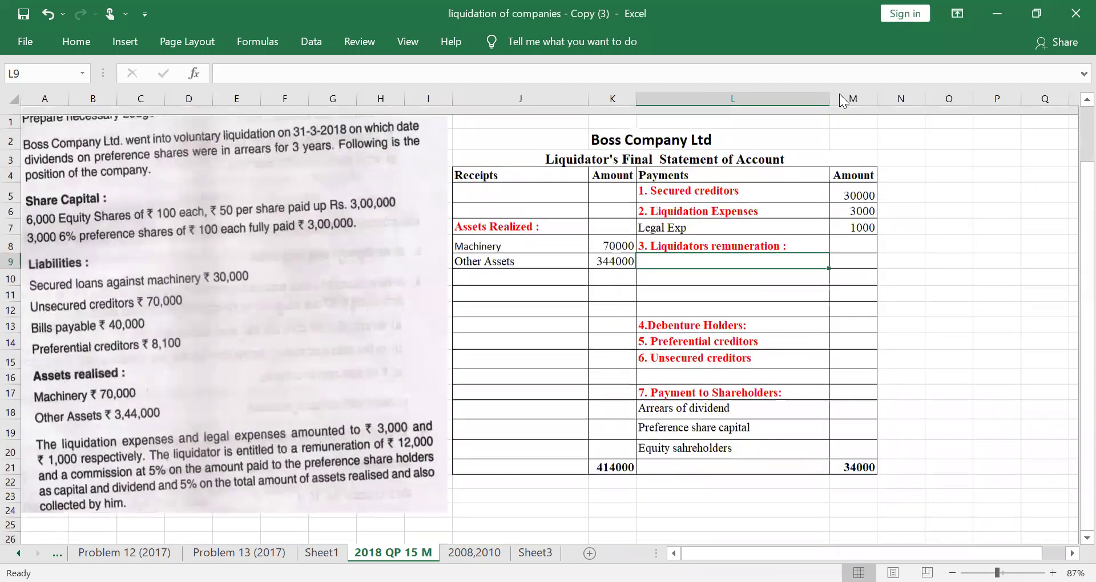
scroll(840, 98, up, 1)
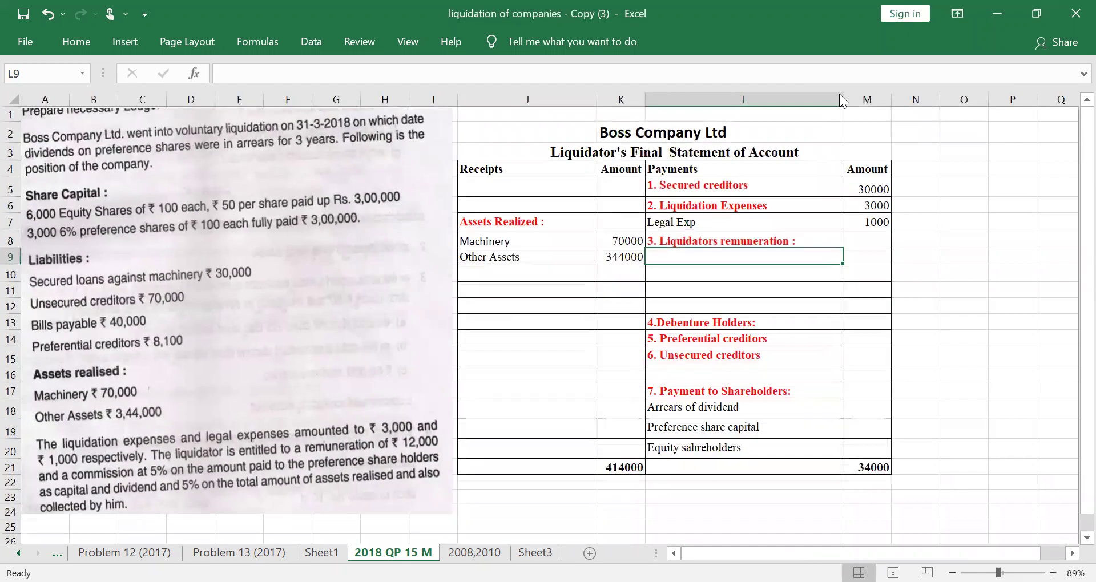
Step: Add Fixed Remuneration 12000, then labels '5% on amt paid Pref capital & dividend' and '5% on assets realise'
text(Fixed Remuneration)
key(Tab)
text(12000)
key(Return)
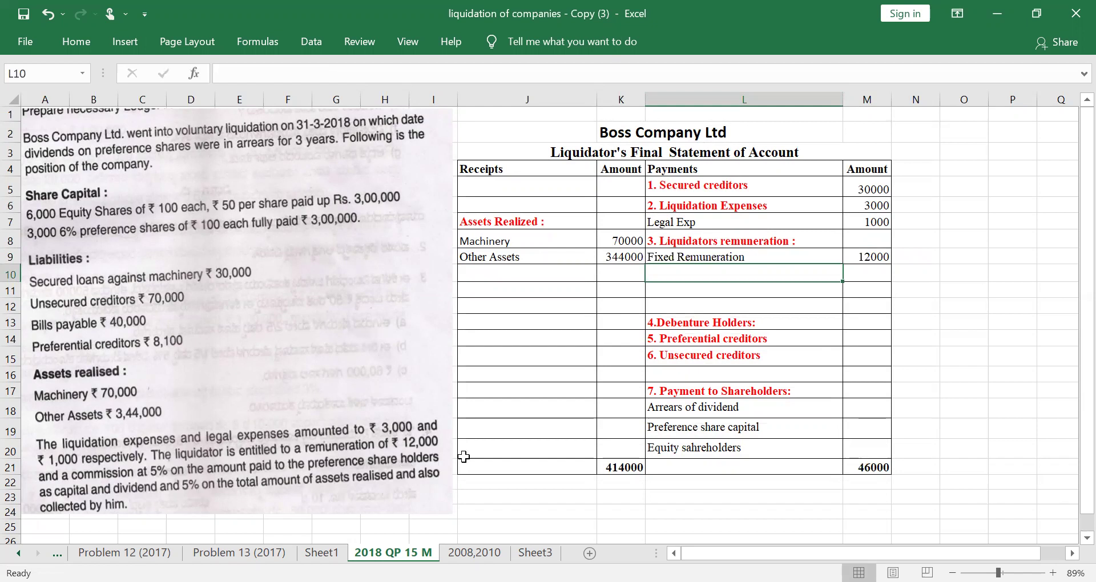
text(5% on amt paid Pref capital & dividend)
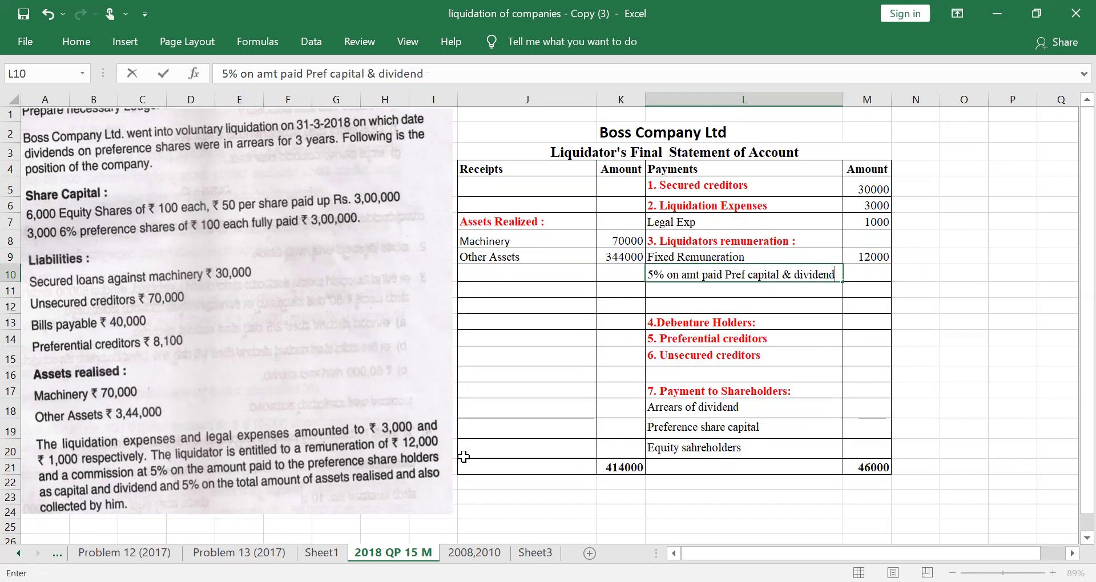
key(Return)
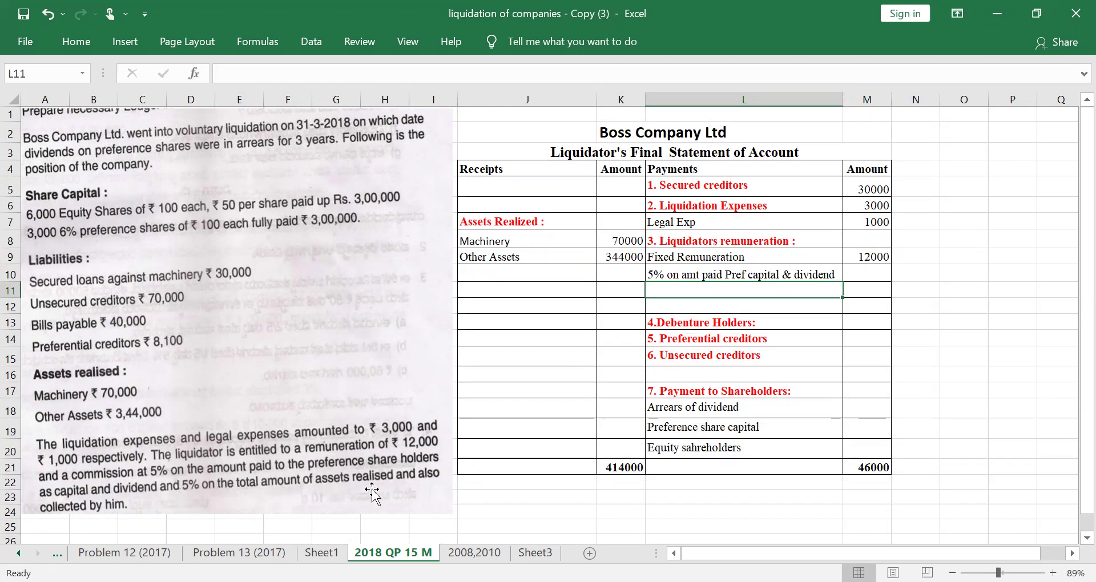
text(5)
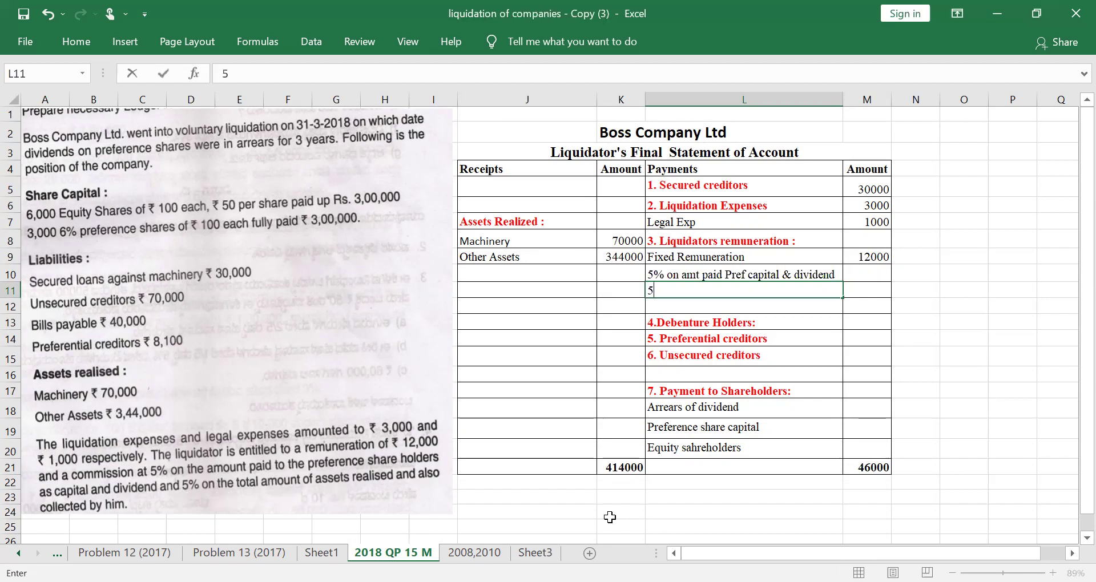
text(% on assets realise)
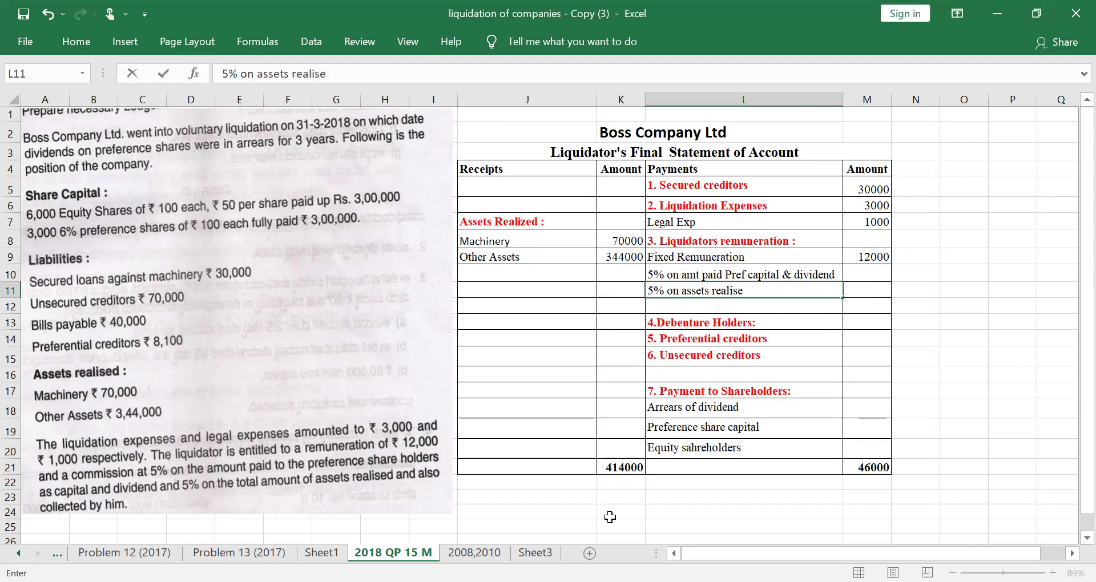
Step: Check that Machinery and Other Assets sum to the 414000 receipts total
click(609, 388)
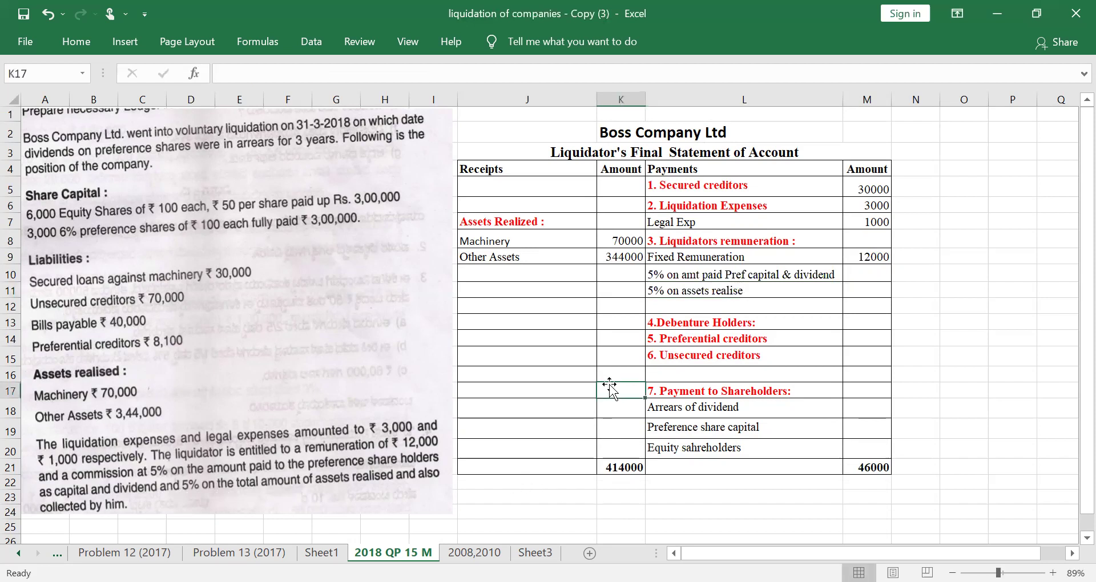
click(630, 467)
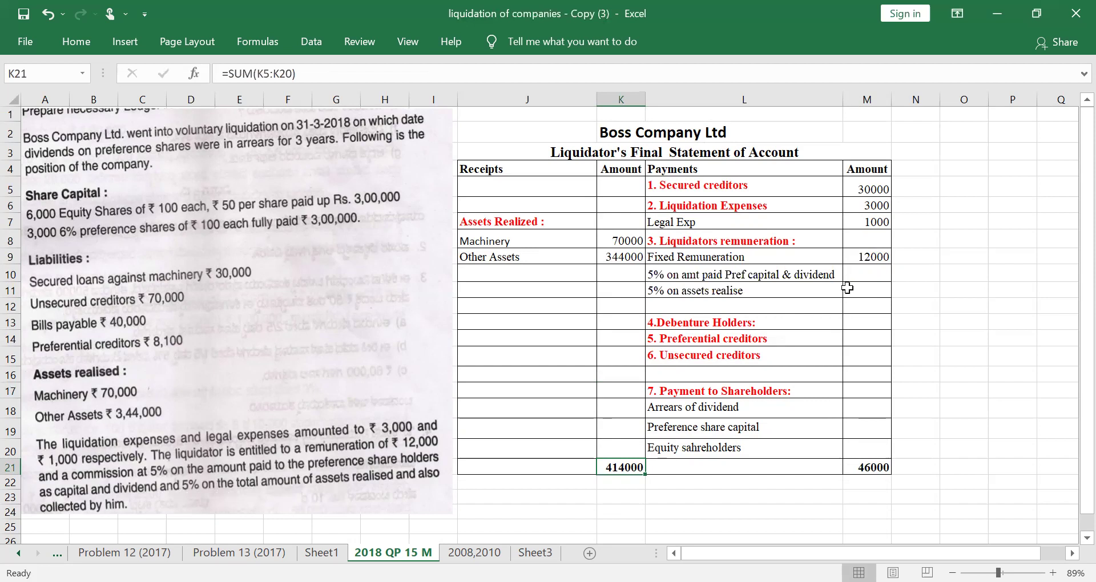
drag(631, 237, 617, 265)
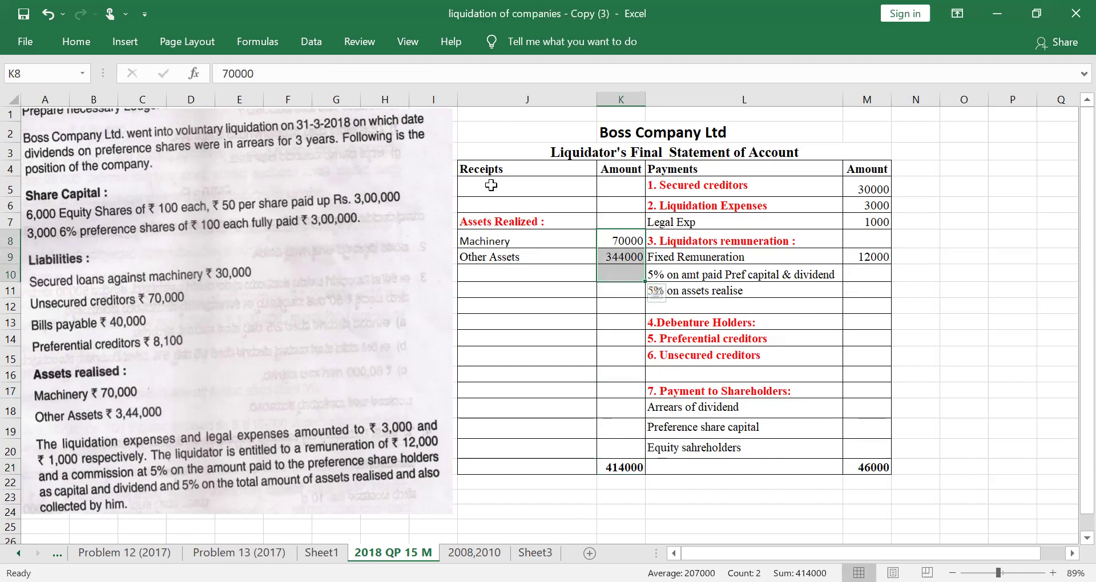
click(492, 204)
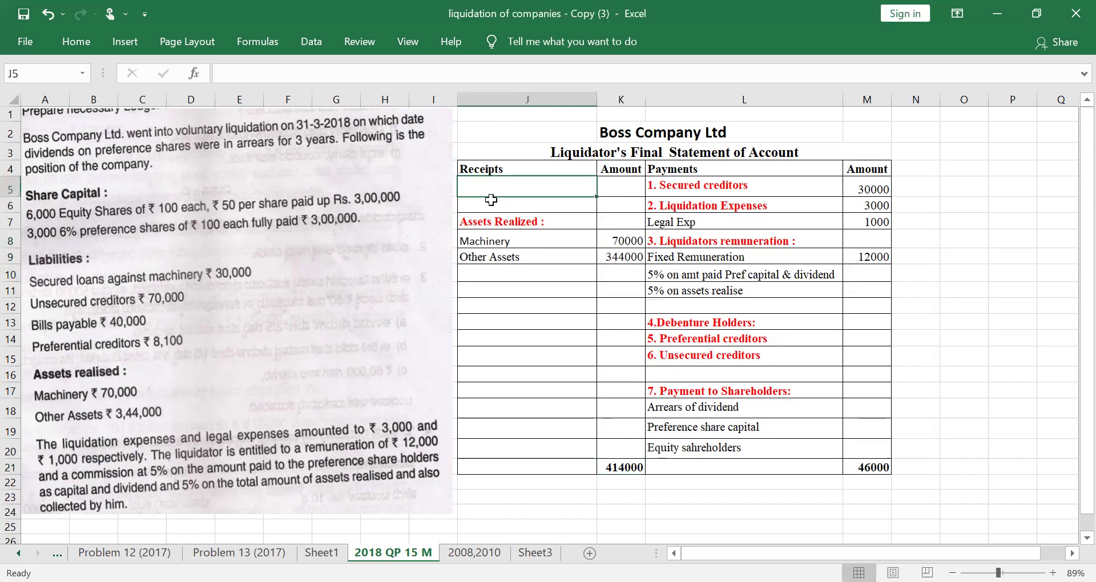
click(606, 467)
click(631, 255)
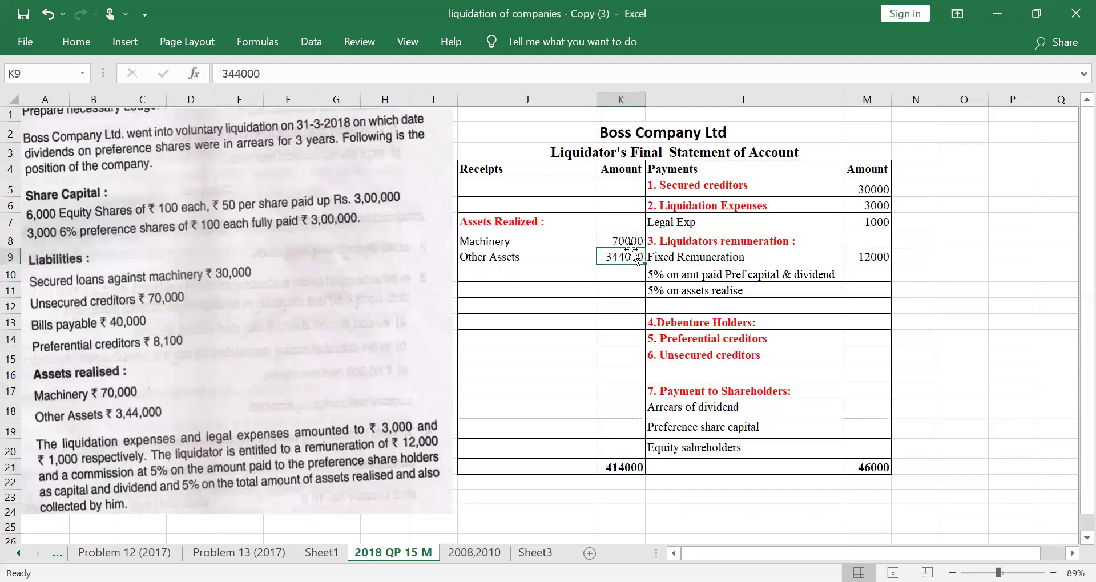
click(626, 469)
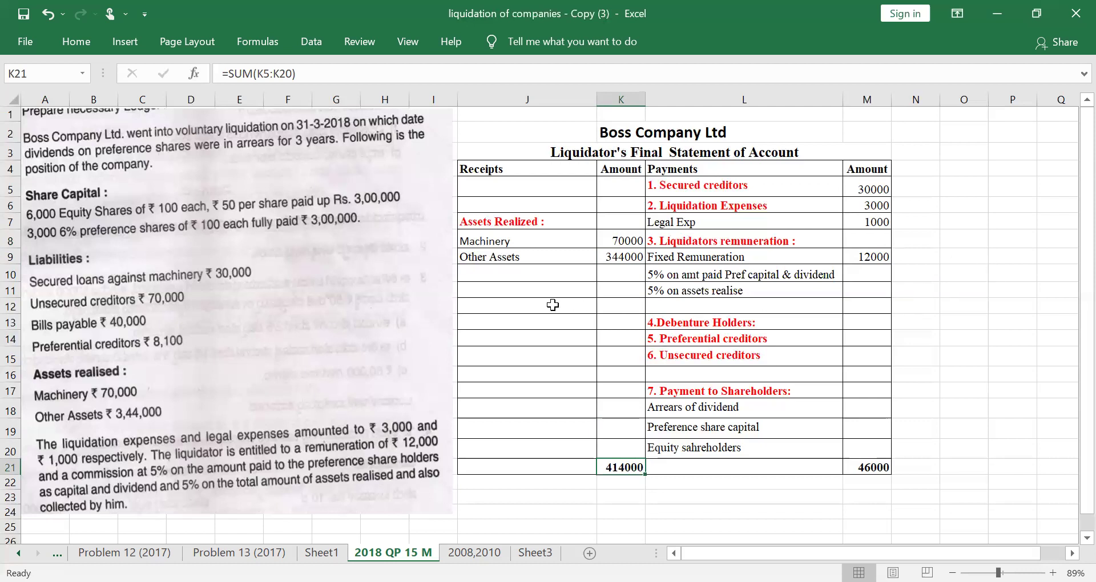
drag(623, 239, 622, 258)
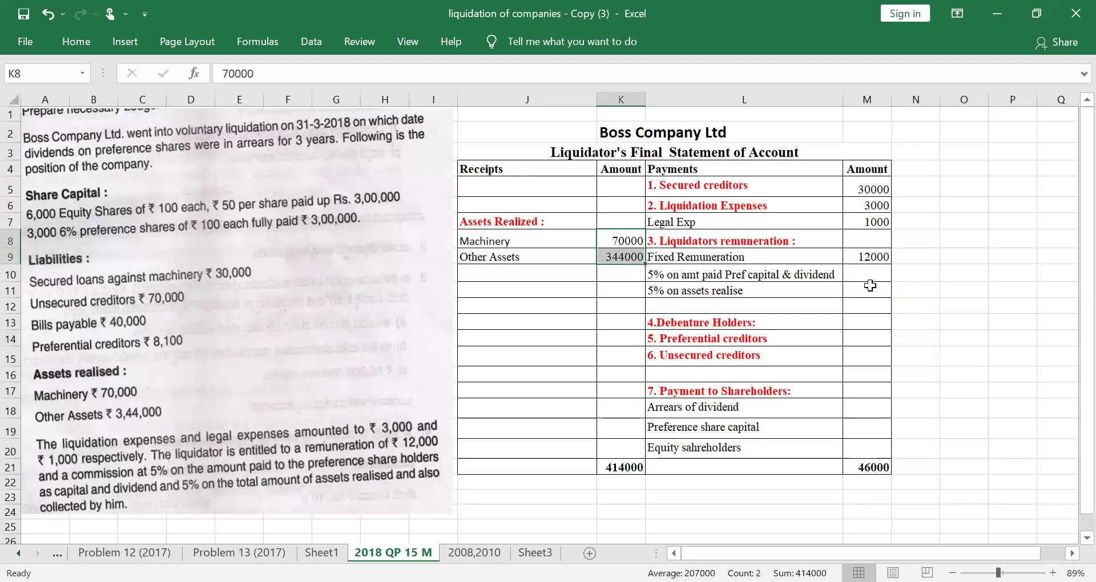
Step: Enter =414000*5% in M11 for the 20700 commission on assets realised
click(869, 290)
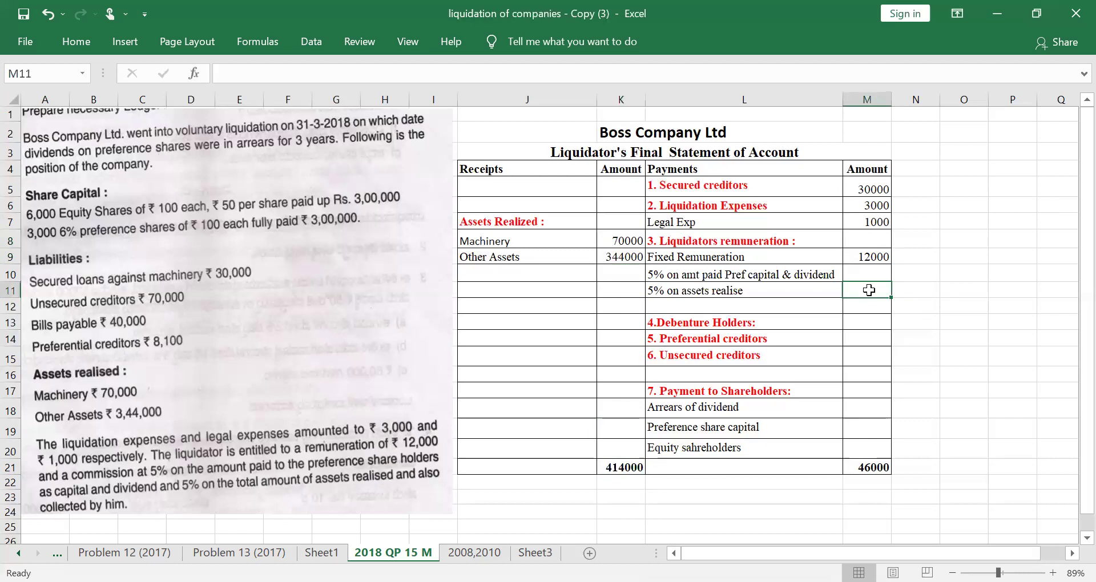
text(=414000*5%)
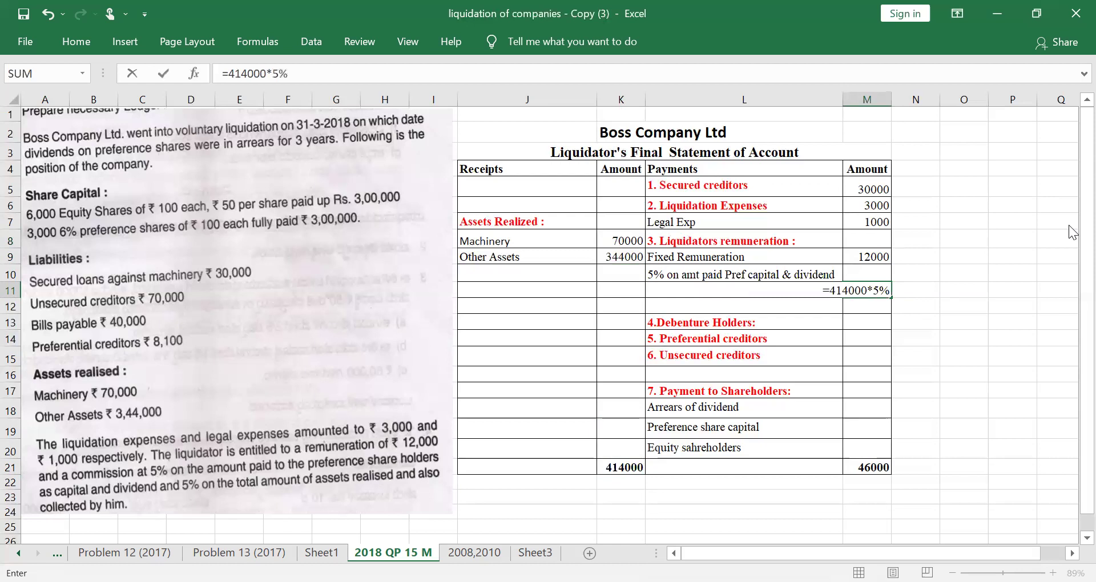
key(Return)
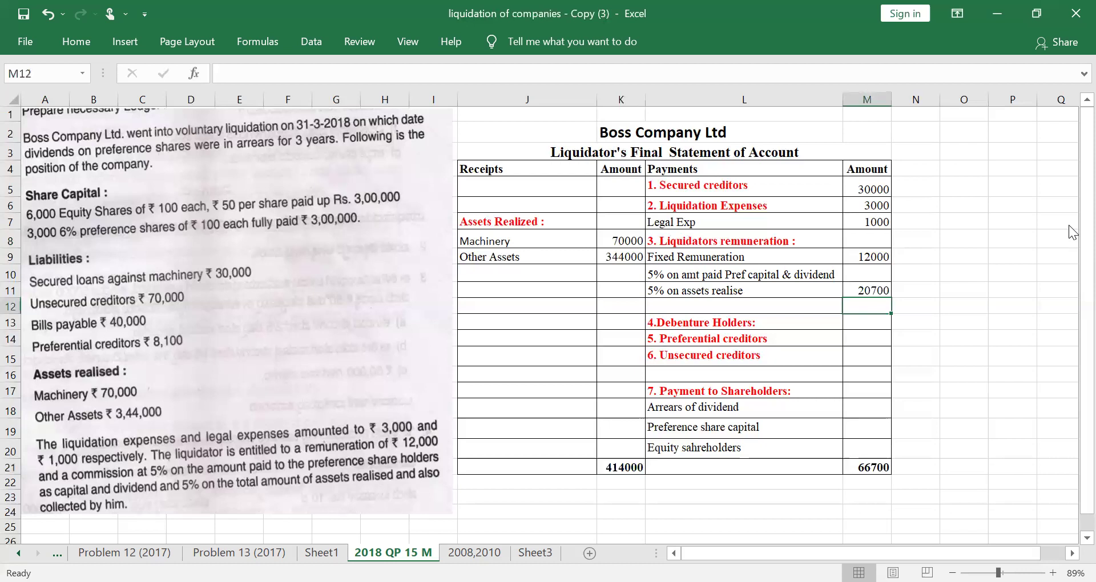
key(Left)
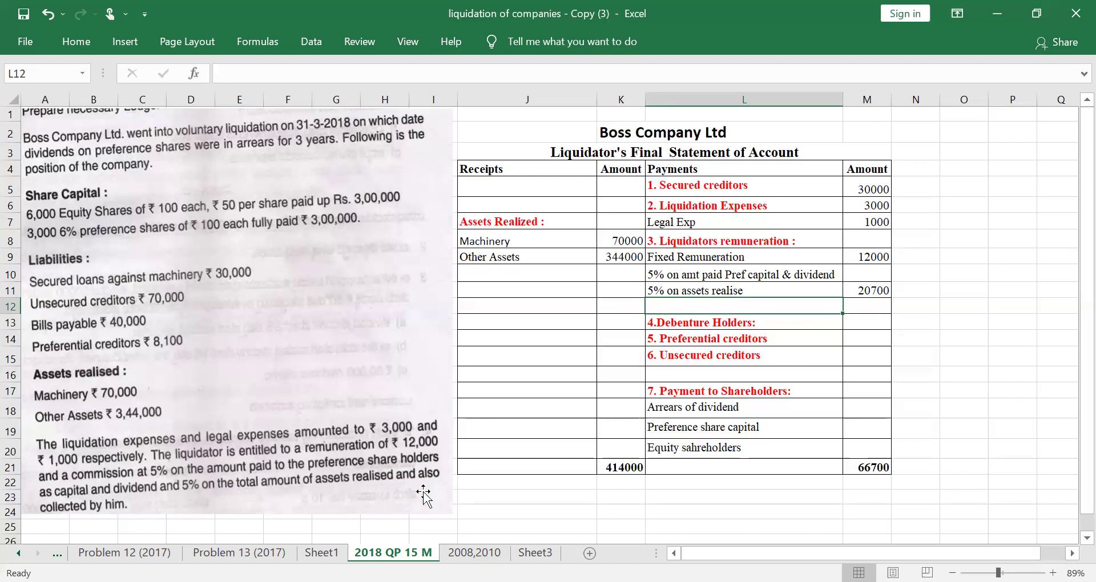
Step: Add the '5% amount collected by him' label and record Nil for debenture holders
text(5% )
text(amount collected fro)
key(BackSpace)
key(BackSpace)
key(BackSpace)
text(by him)
key(Return)
key(Up)
key(Right)
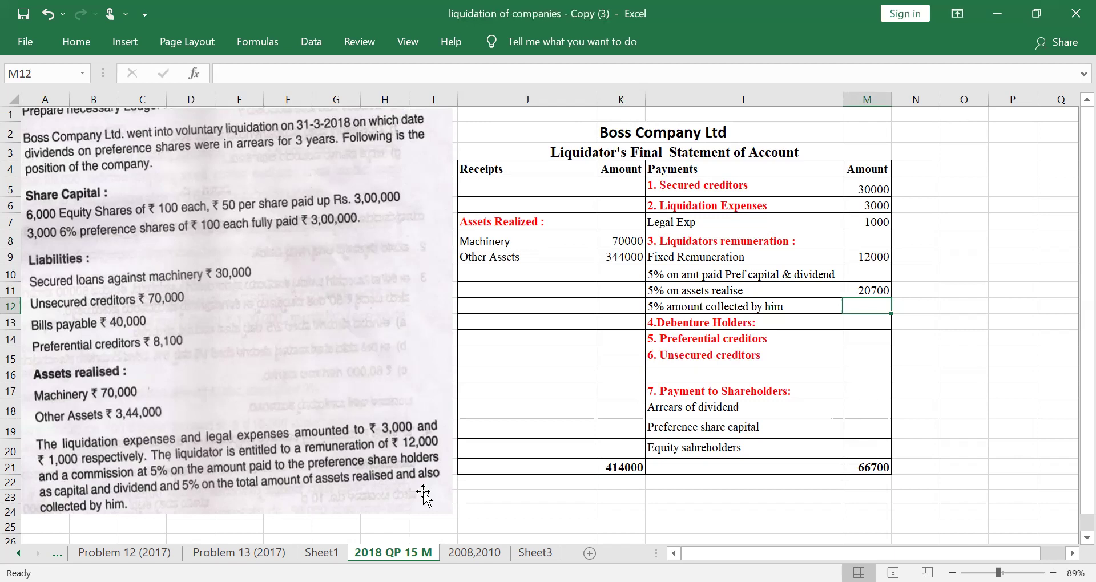
key(Down)
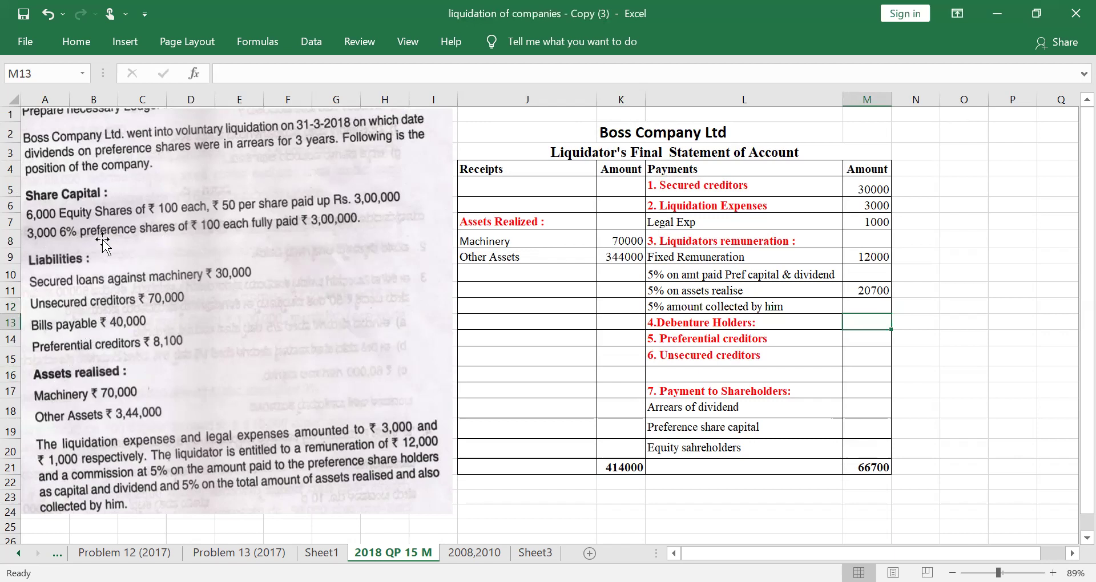
text(Nil)
key(Return)
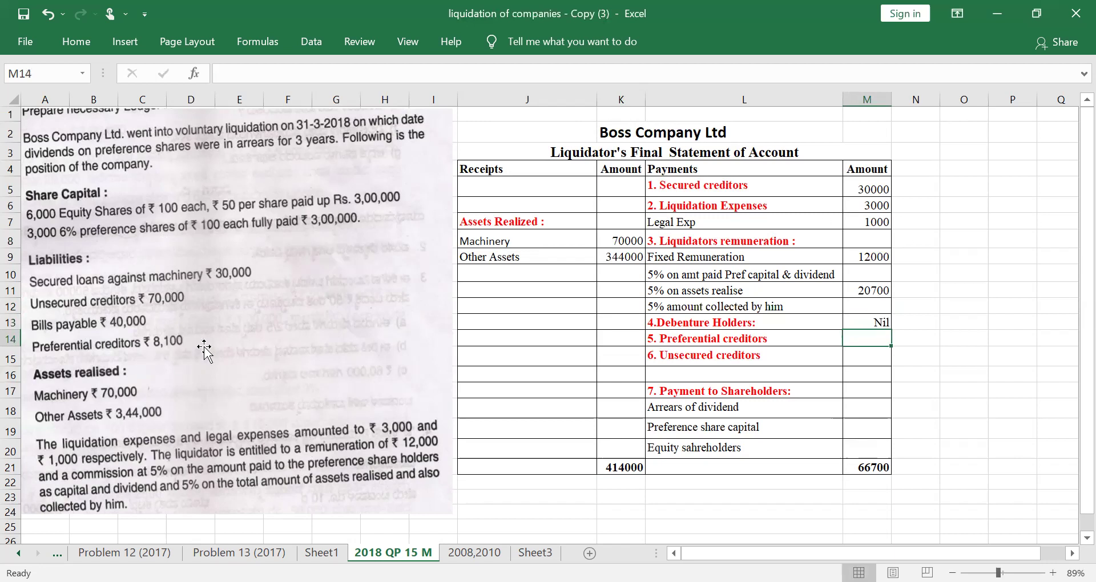
Step: Record preferential creditors 8100, unsecured creditors 70000 and a B/P line of 40000
text(8100)
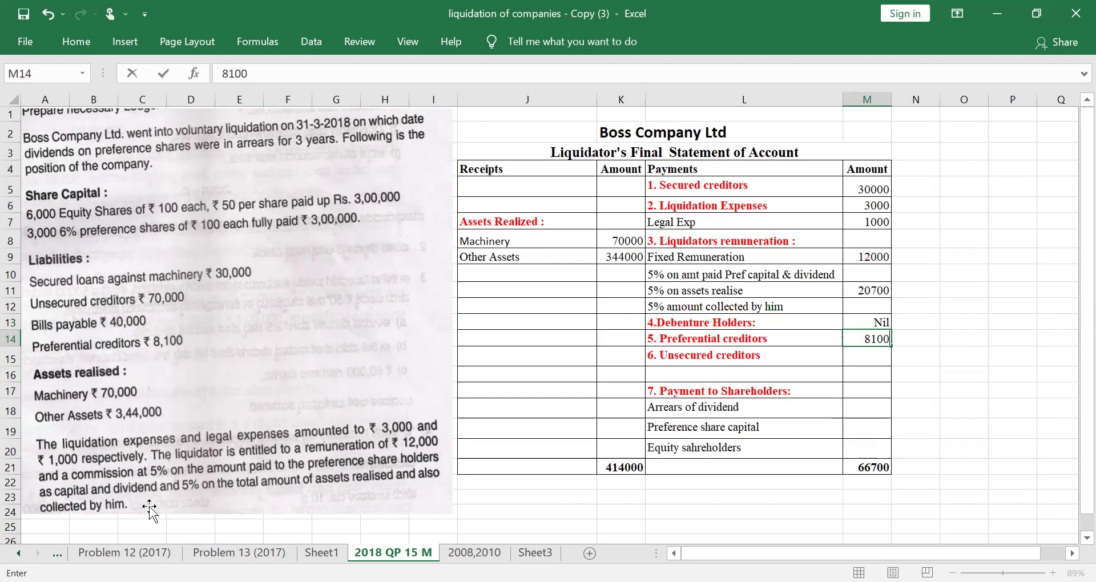
key(Return)
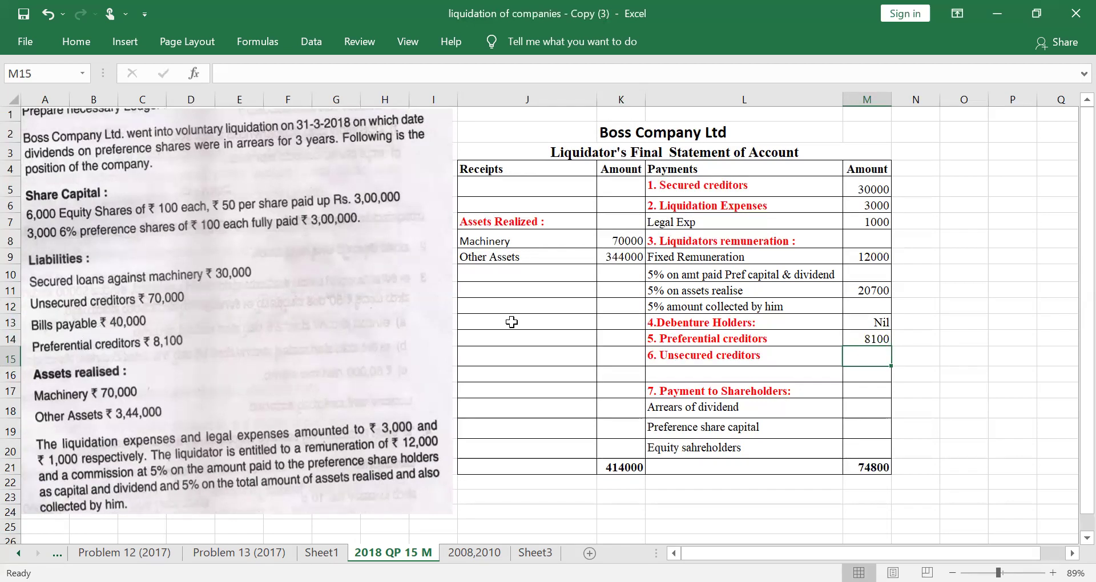
text(70000)
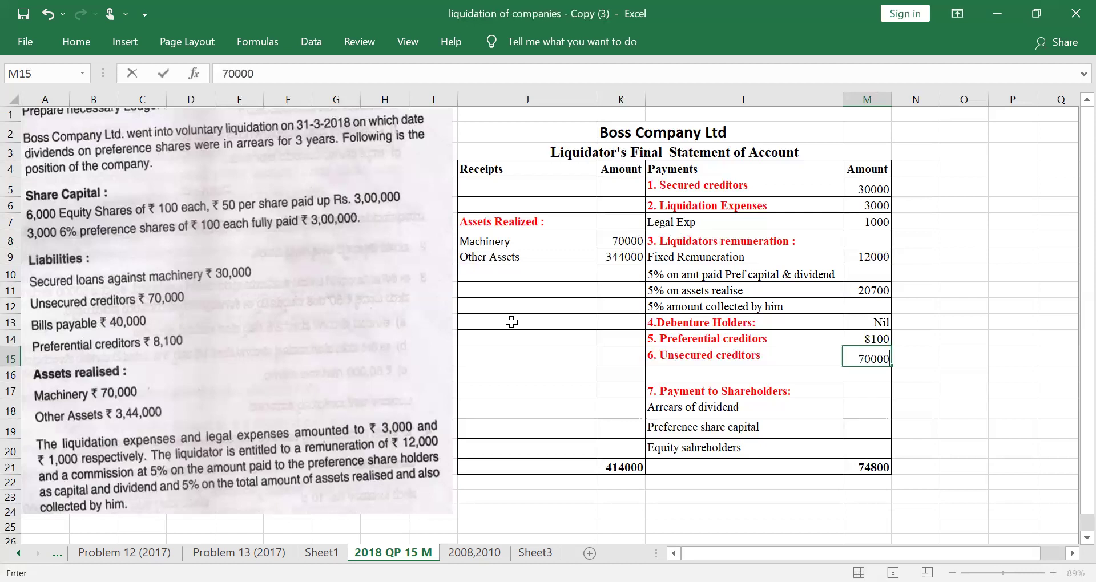
key(Left)
key(Down)
text(B/P)
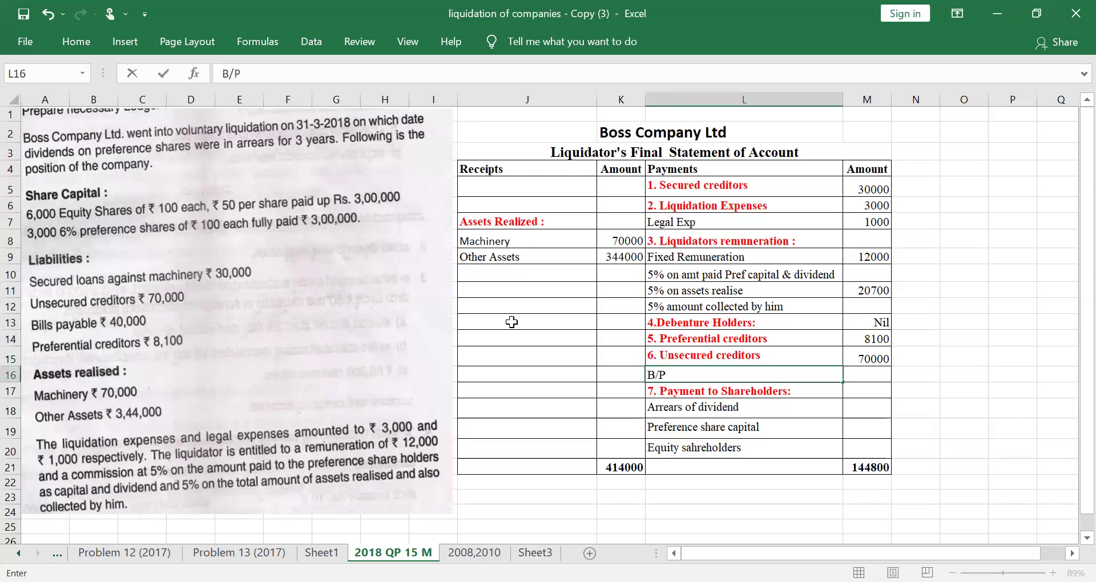
key(Tab)
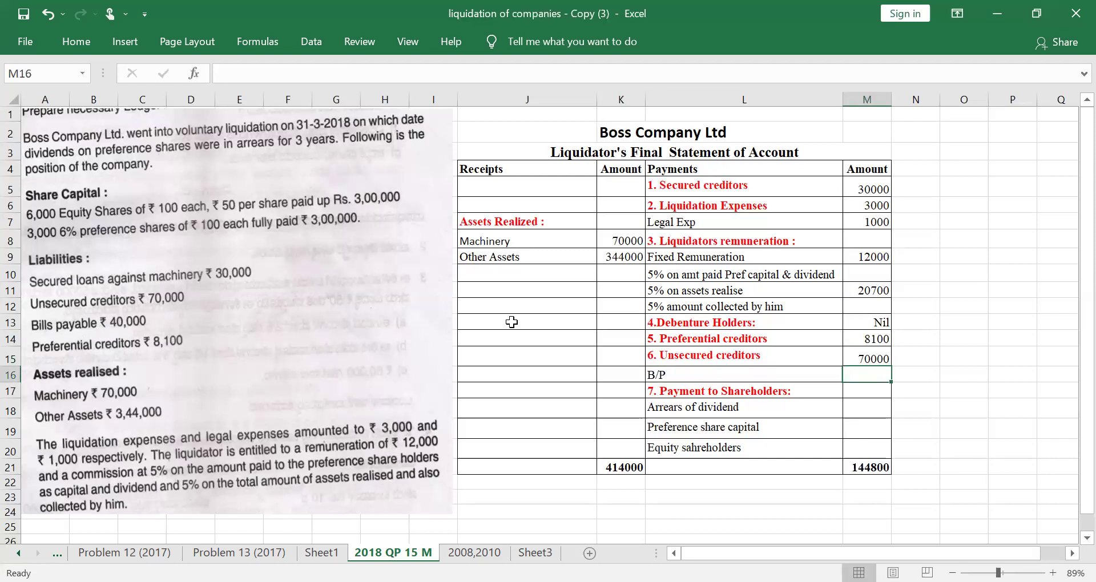
text(40000)
key(Return)
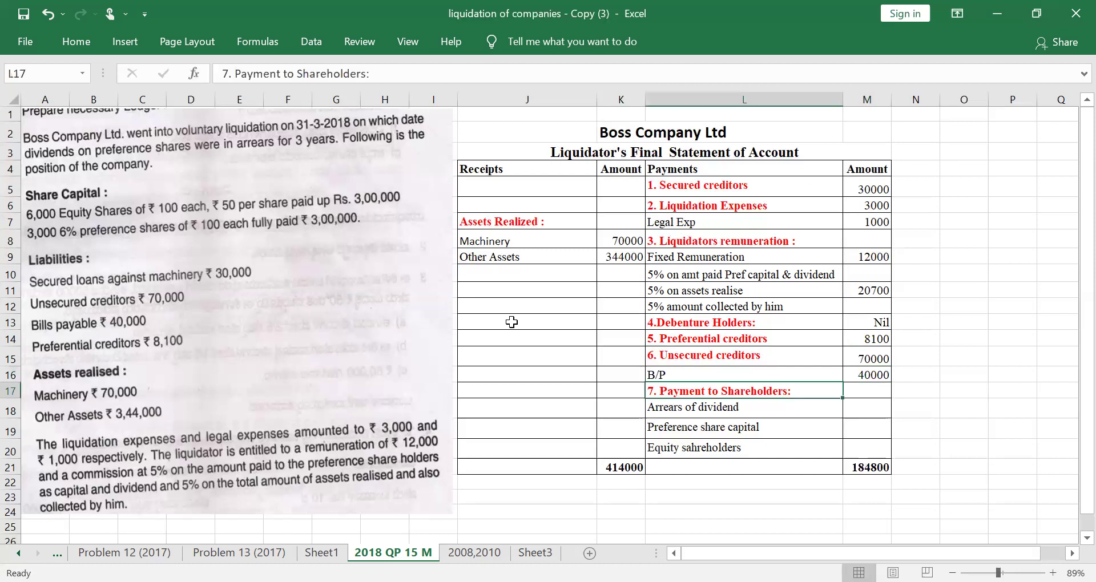
key(Return)
key(Tab)
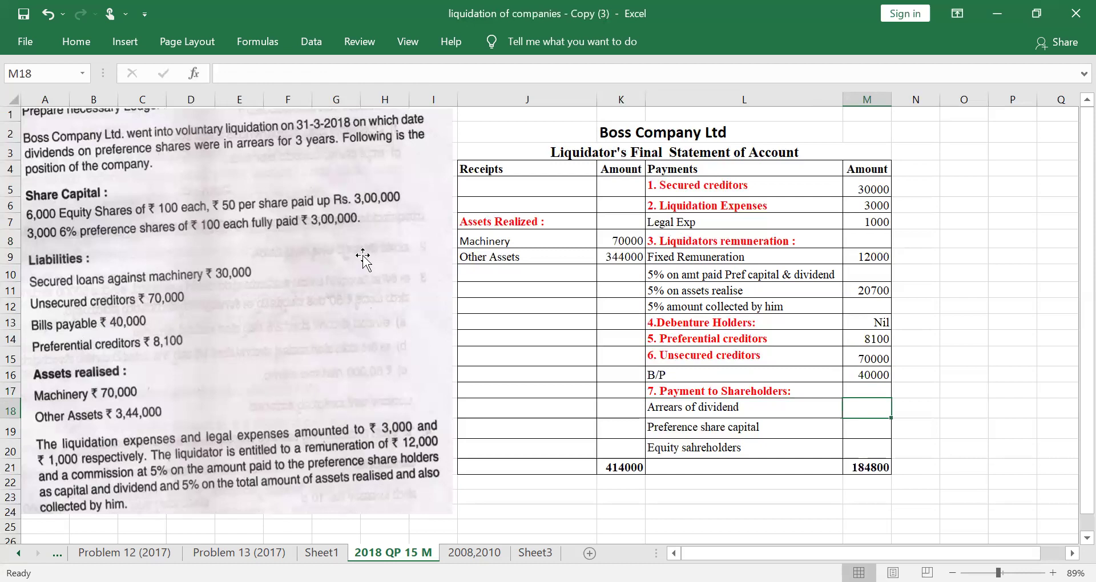
ctrl+scroll(362, 256, up, 5)
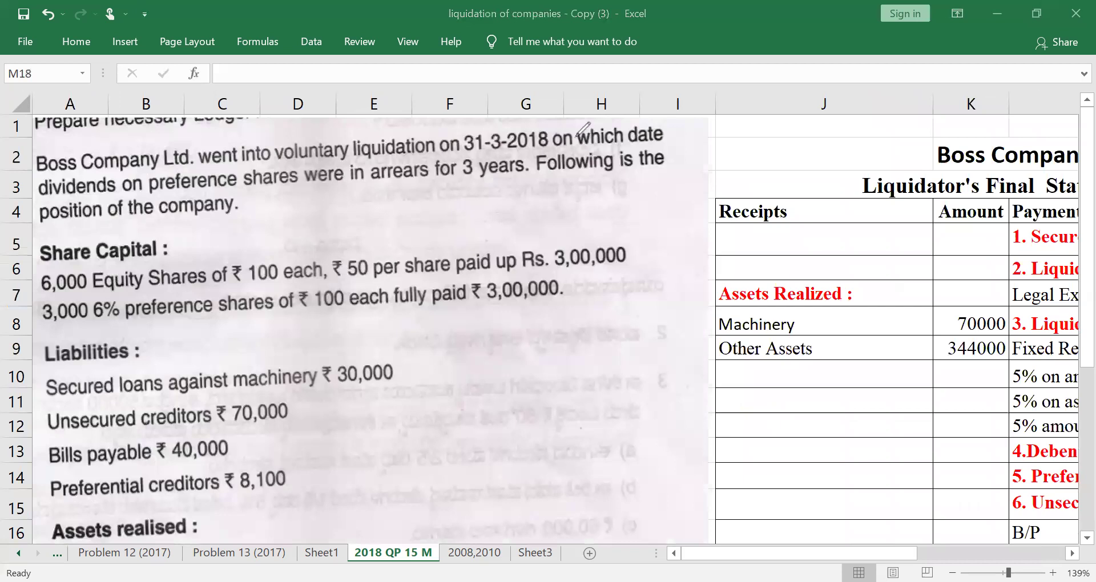
drag(271, 208, 510, 190)
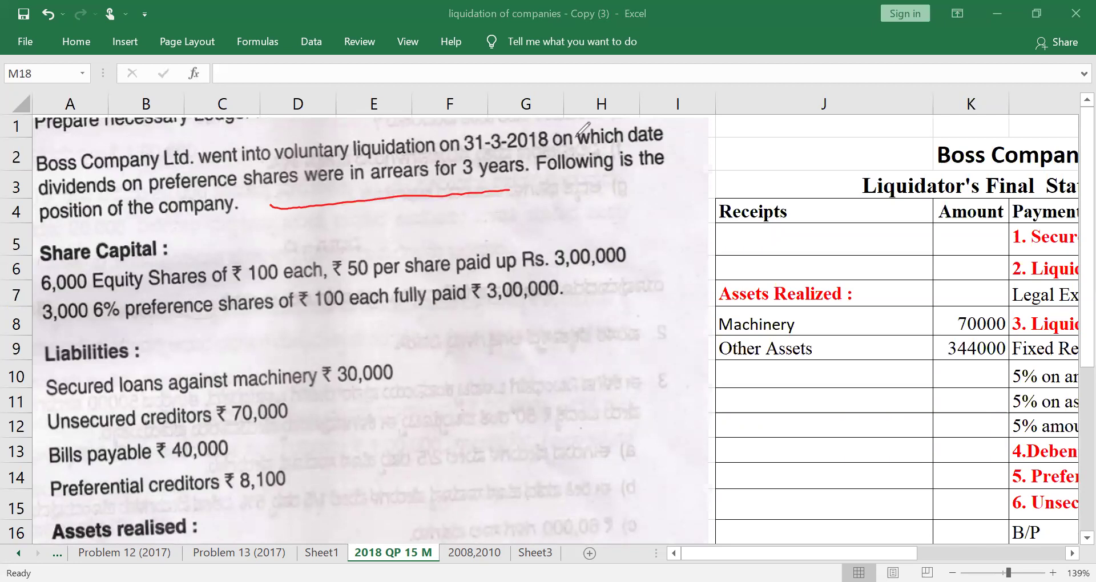
drag(468, 315, 540, 321)
mouse_move(109, 298)
mouse_down()
mouse_move(91, 339)
mouse_move(100, 341)
mouse_up()
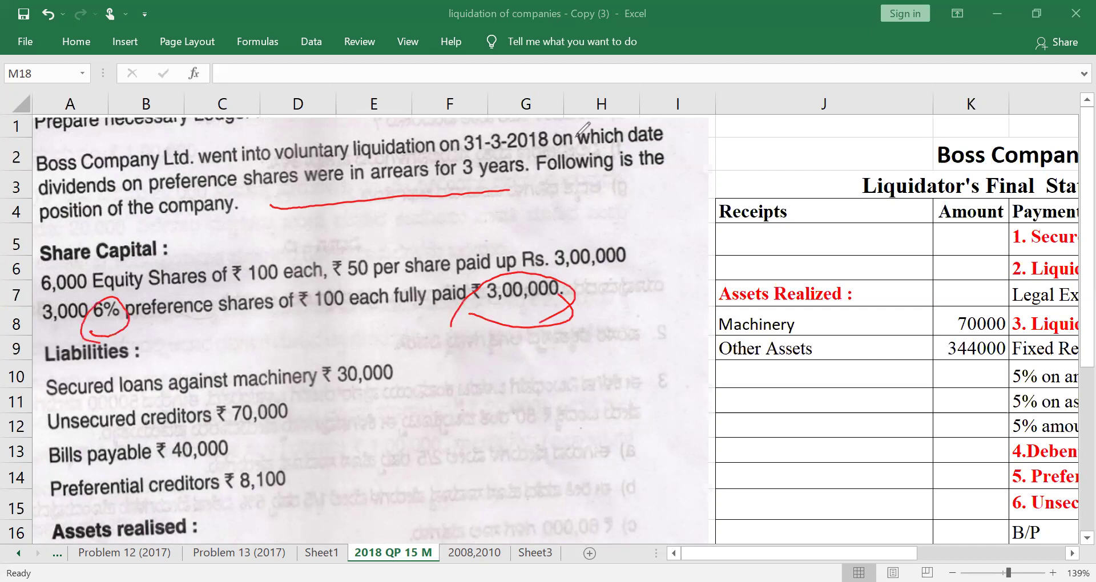
mouse_move(262, 214)
mouse_down()
mouse_move(416, 199)
mouse_move(423, 157)
mouse_move(265, 210)
mouse_up()
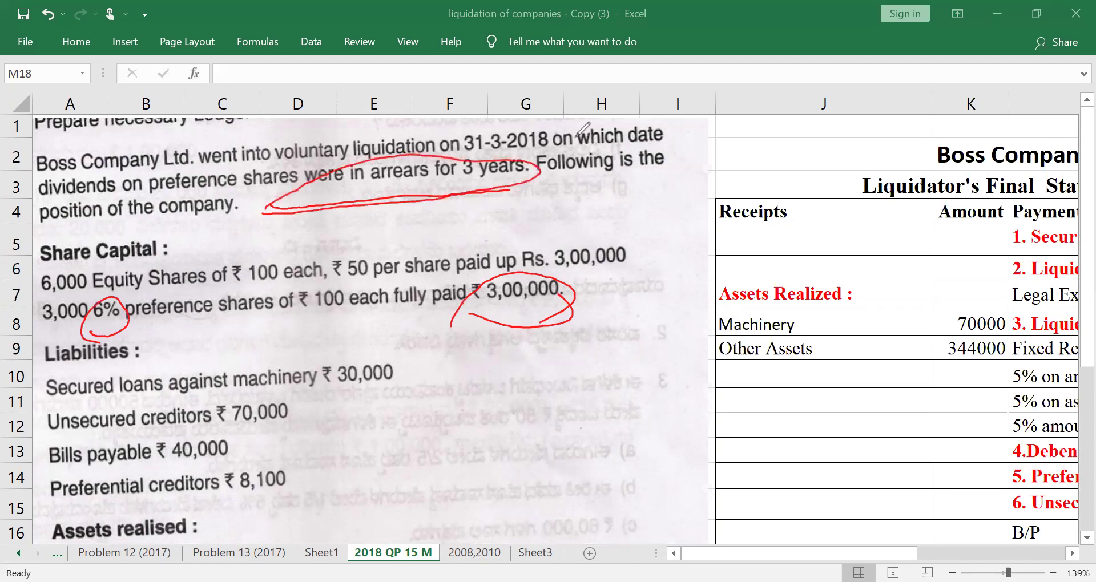
key(Escape)
scroll(841, 89, down, 4)
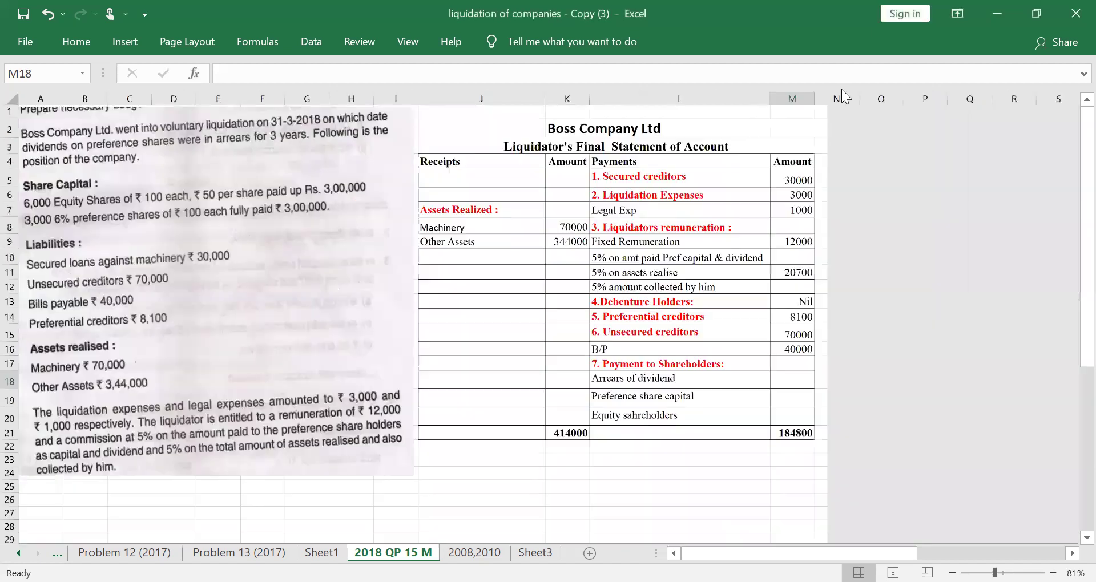
scroll(841, 90, up, 1)
scroll(841, 89, up, 1)
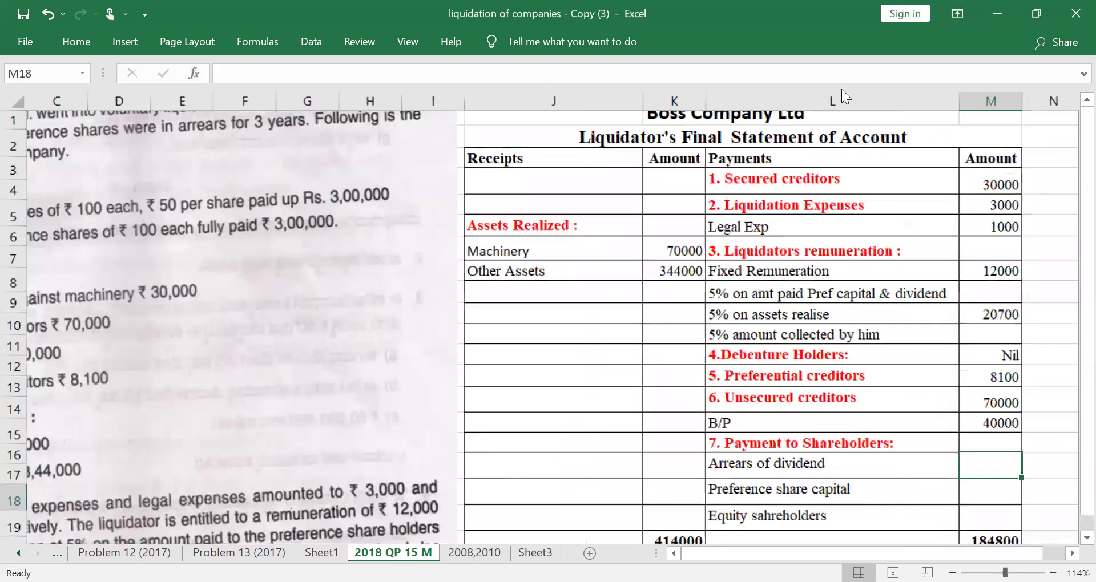
scroll(842, 89, down, 1)
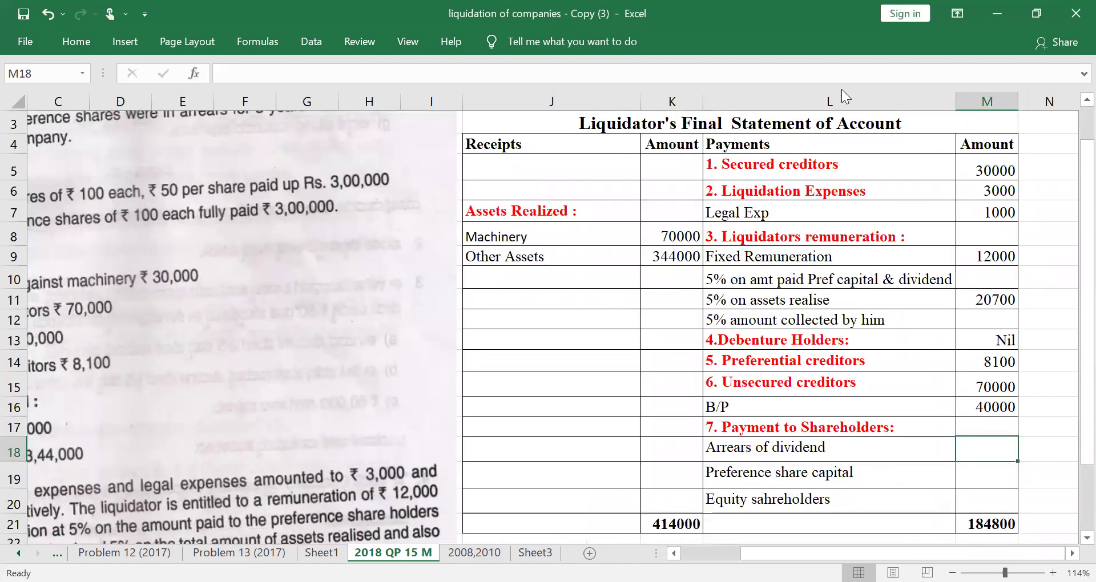
scroll(842, 89, left, 2)
scroll(842, 89, down, 2)
scroll(842, 89, up, 2)
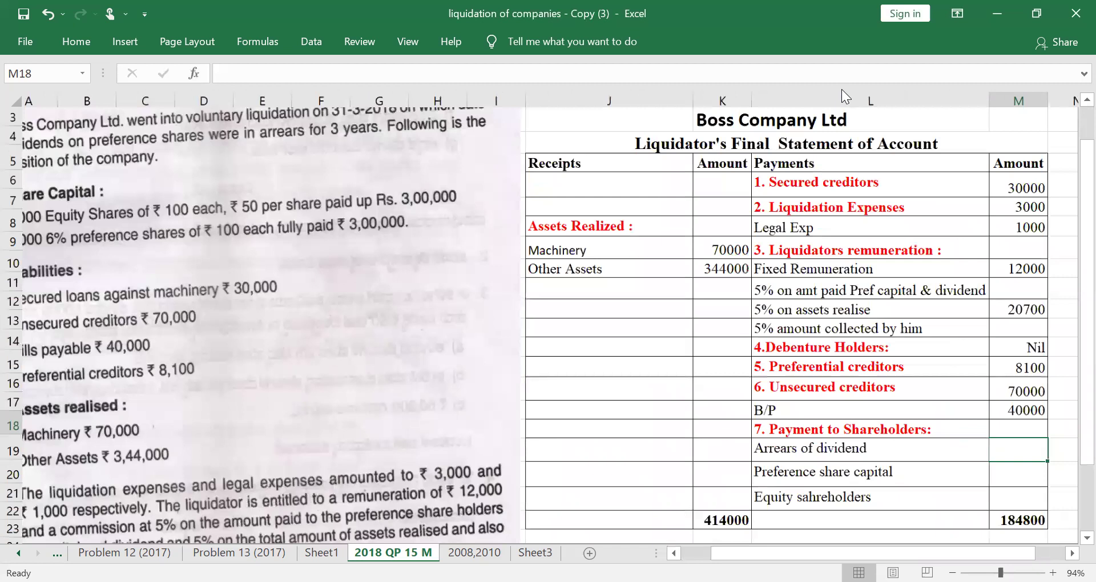
scroll(841, 89, down, 1)
Step: Enter arrears of dividend as =300000*6%*3 (54000) and preference share capital 300000
scroll(842, 89, up, 1)
text(=300000*)
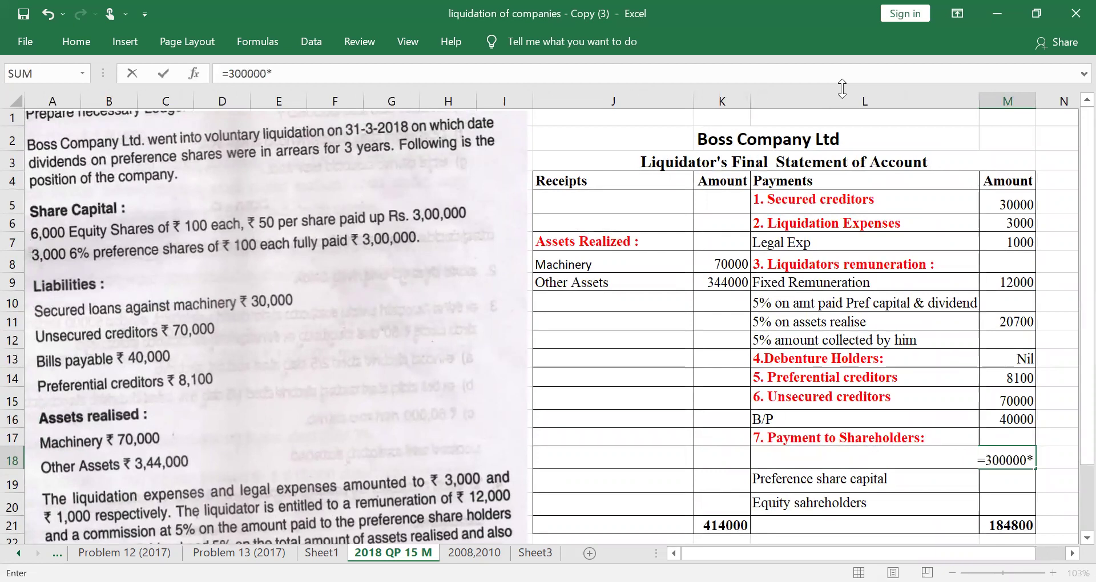
text(6%*)
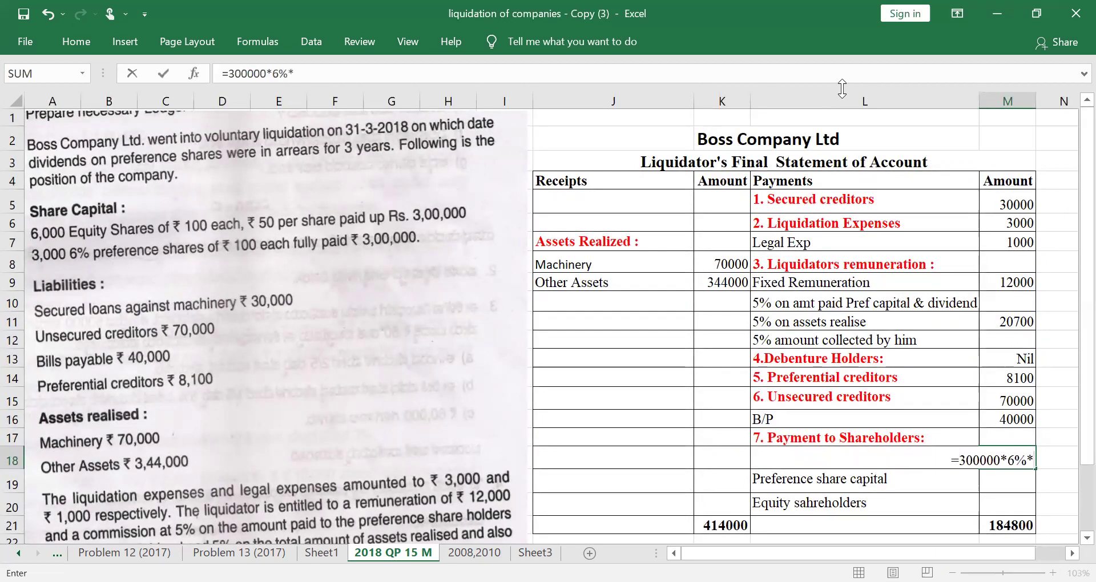
text(3)
key(Return)
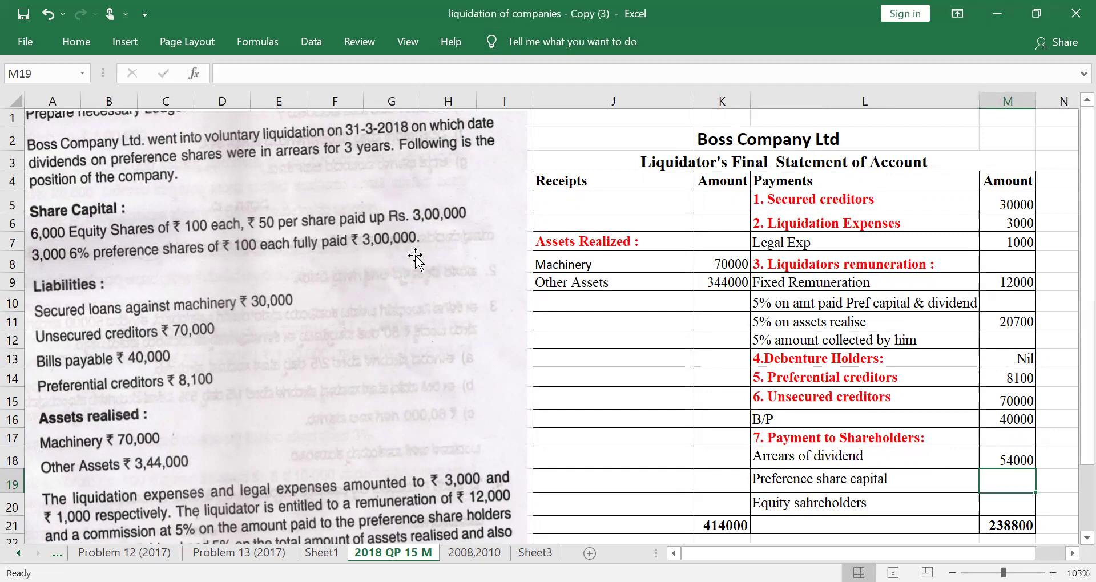
text(300000)
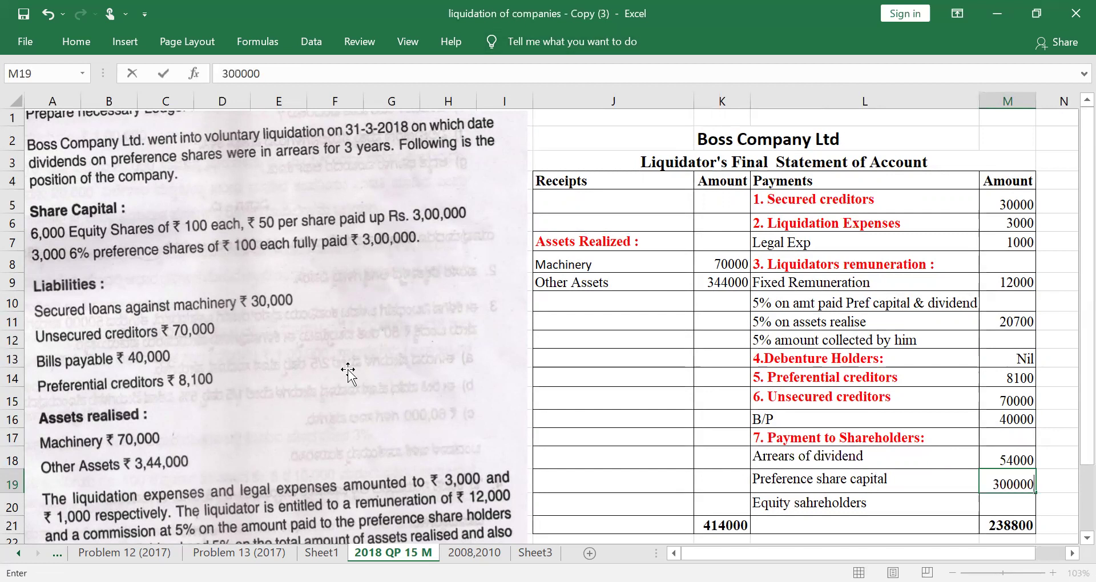
key(Return)
Step: Type the commission formula =354000*5/100 into M10
key(Up)
key(Up)
key(Up)
key(Up)
key(Up)
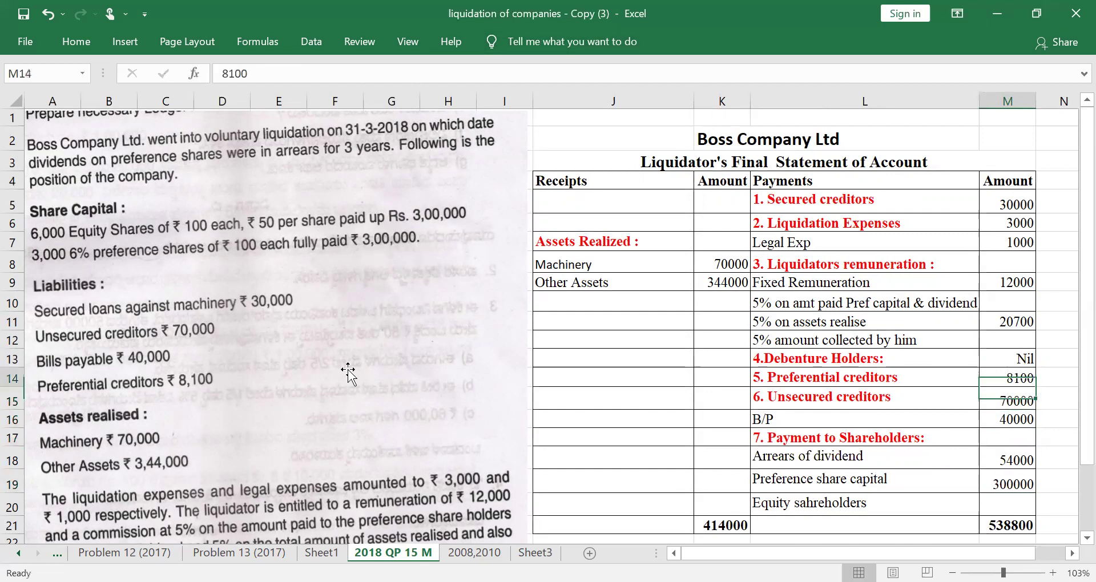
key(Up)
key(Up)
key(Up)
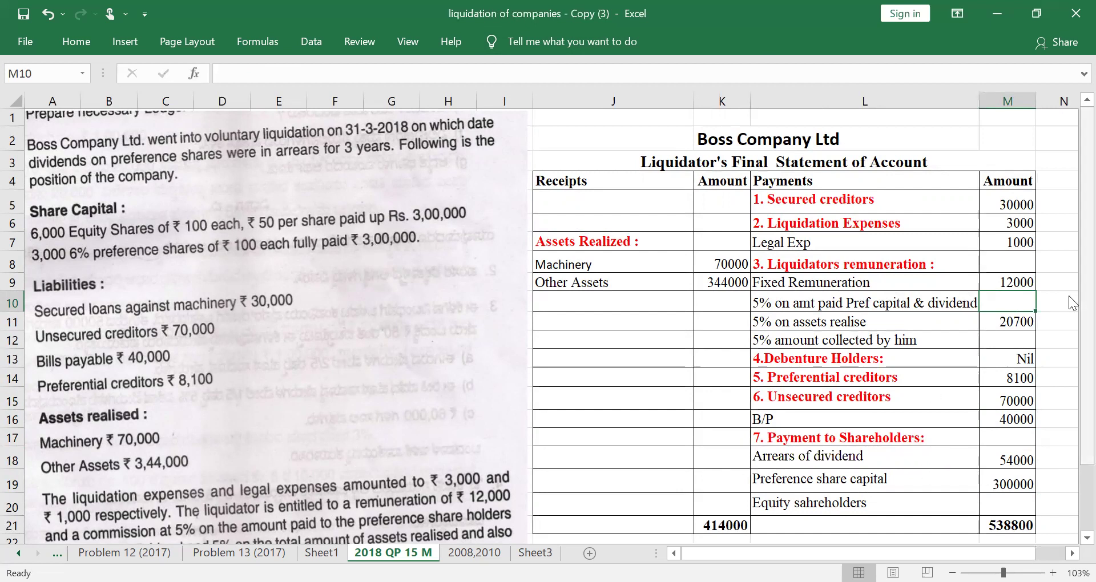
text(=)
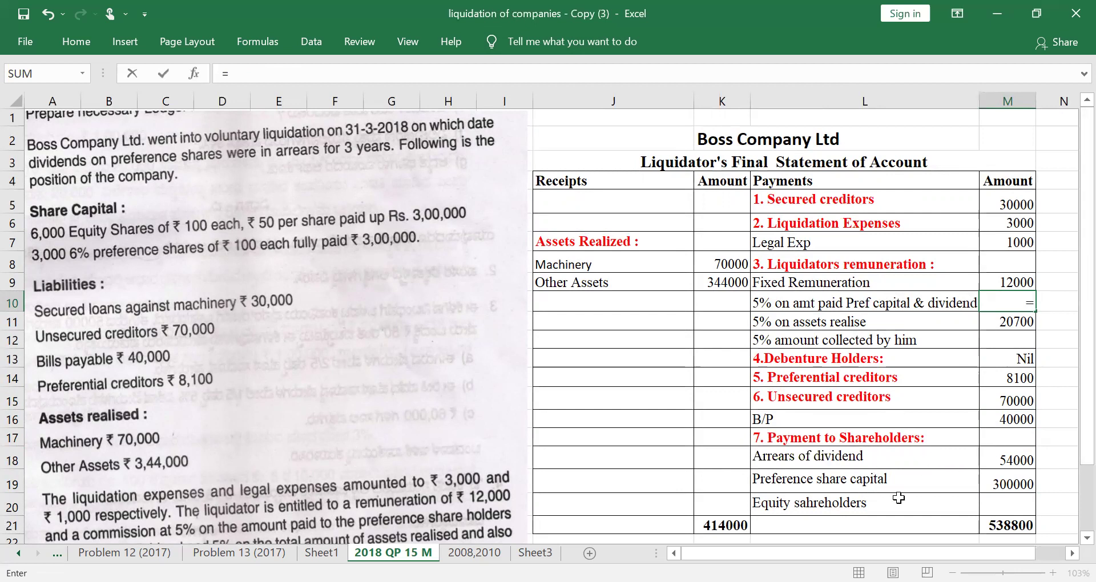
text(354000)
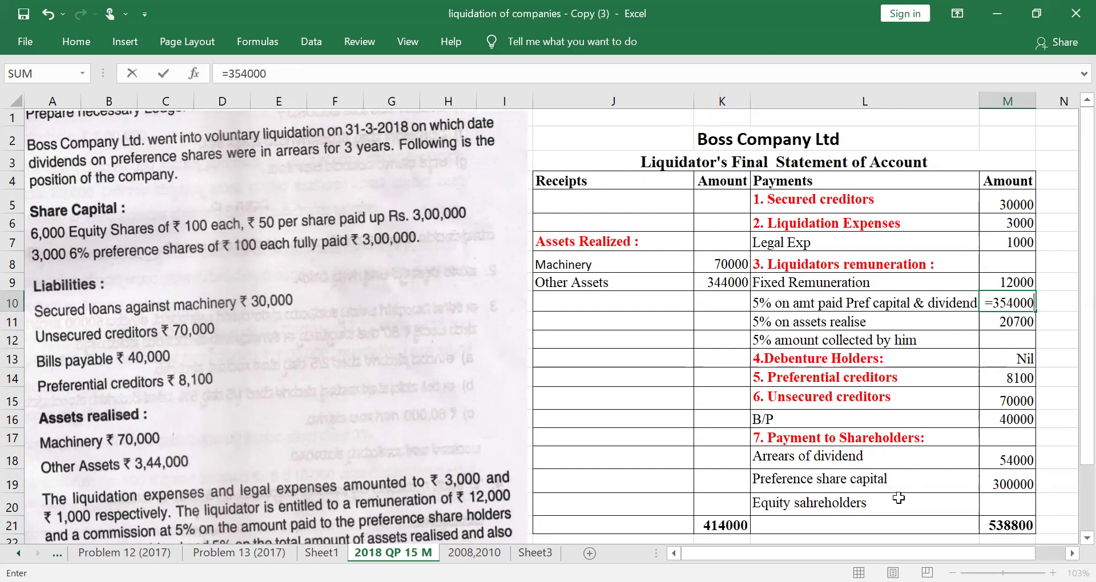
text(*5/100)
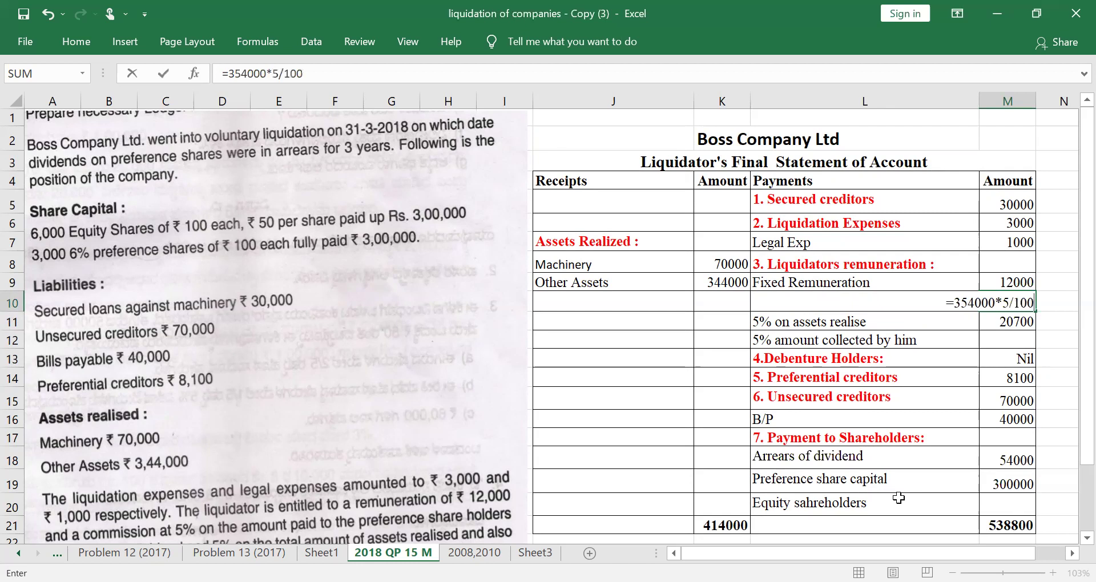
Step: Commit the 17700 commission, then check the receipts (414000) and payments (556500) SUM totals
key(Return)
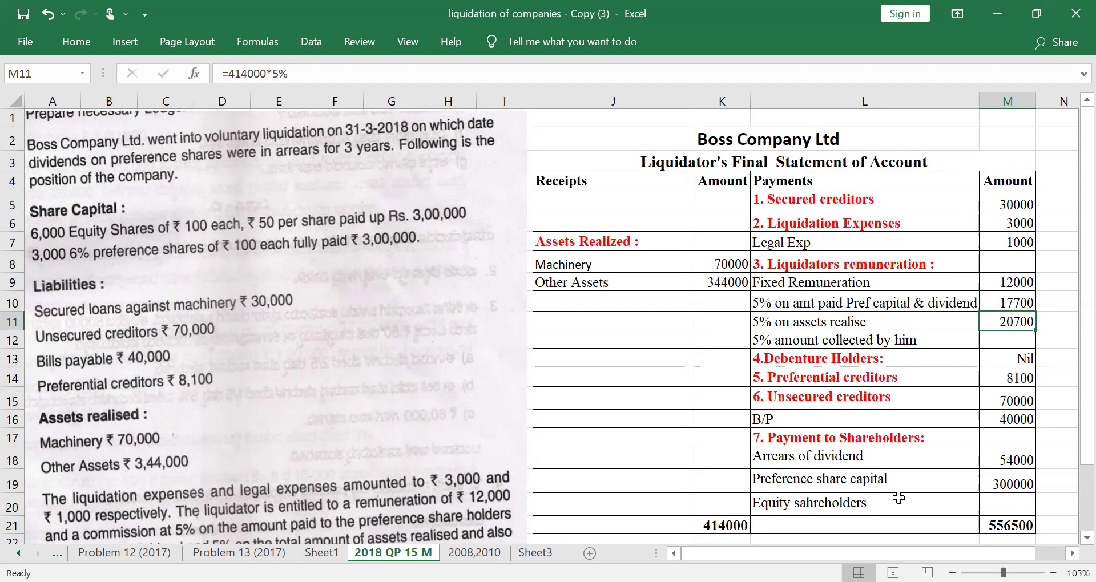
click(859, 496)
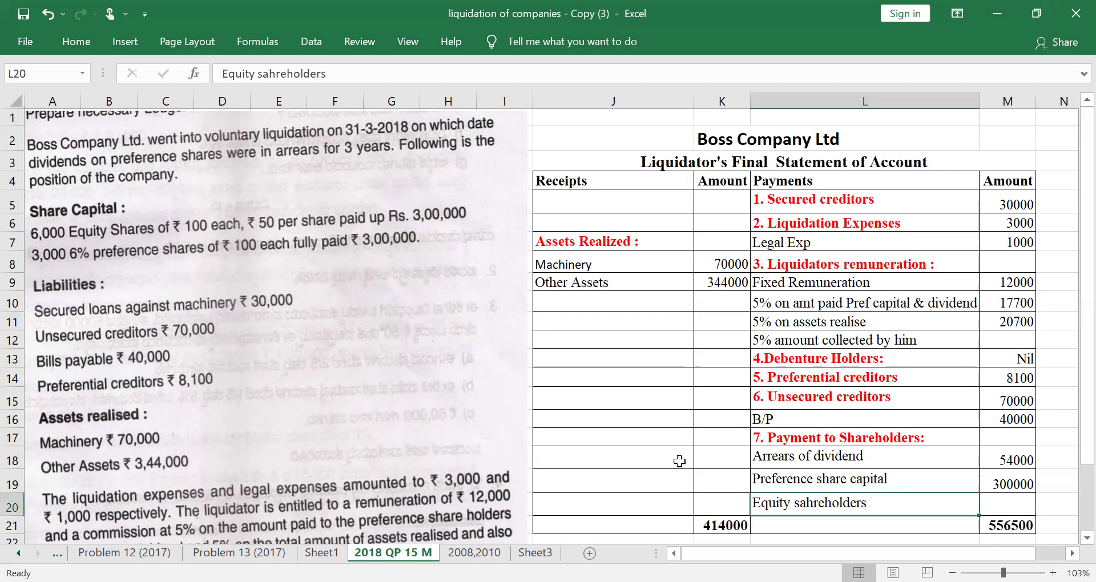
click(723, 527)
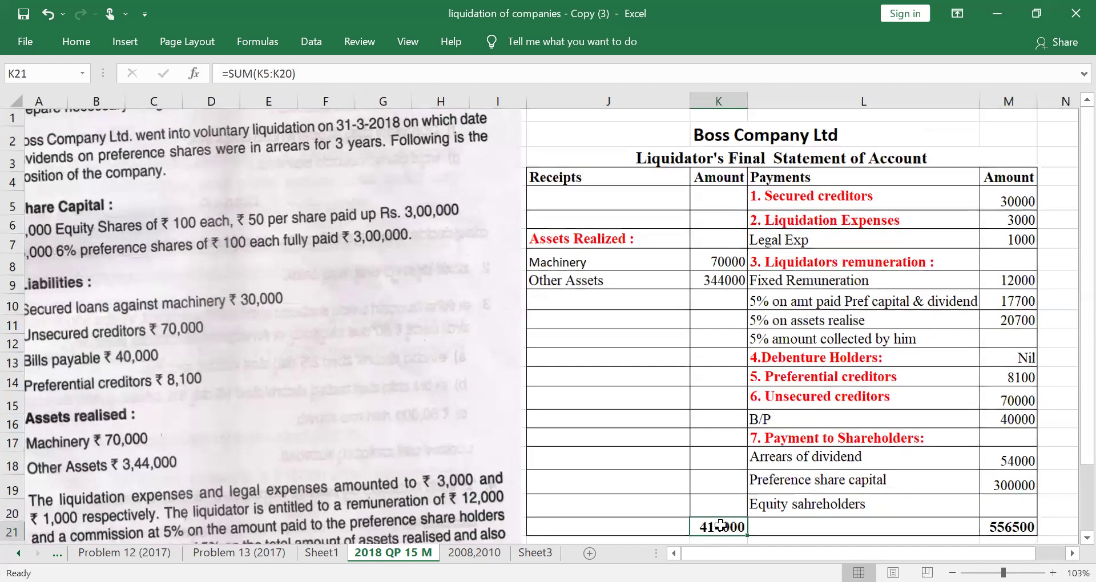
scroll(720, 525, down, 3)
scroll(720, 526, right, 2)
ctrl+scroll(720, 525, up, 1)
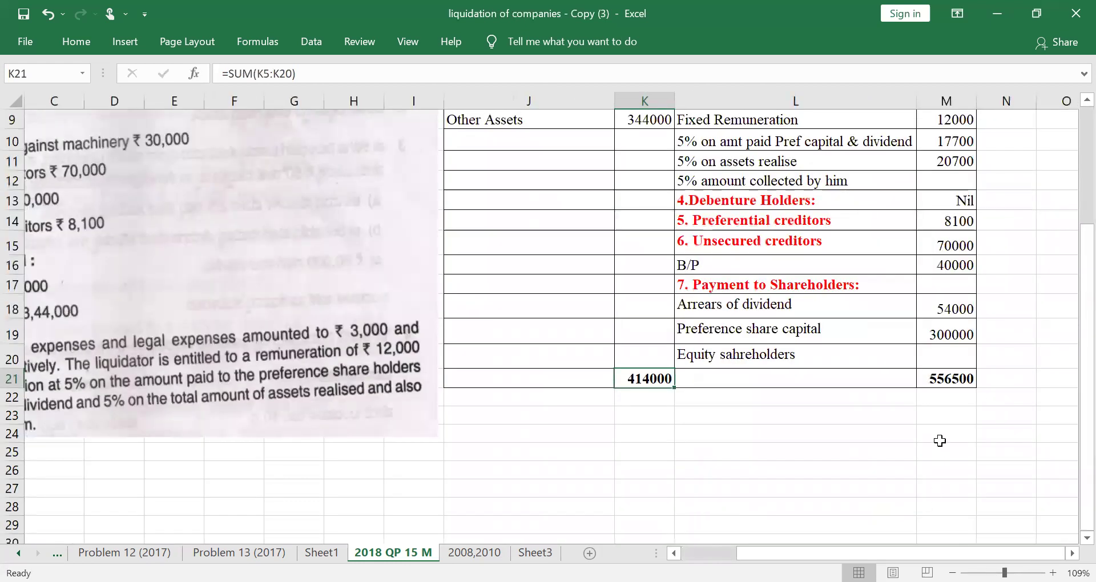
click(943, 379)
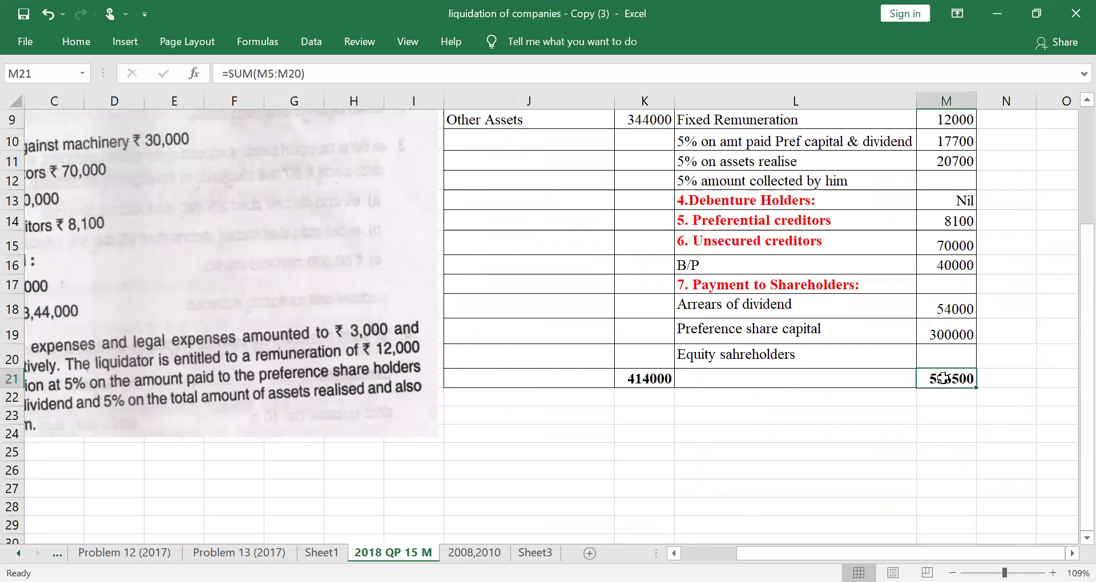
scroll(944, 378, up, 3)
ctrl+scroll(944, 378, down, 2)
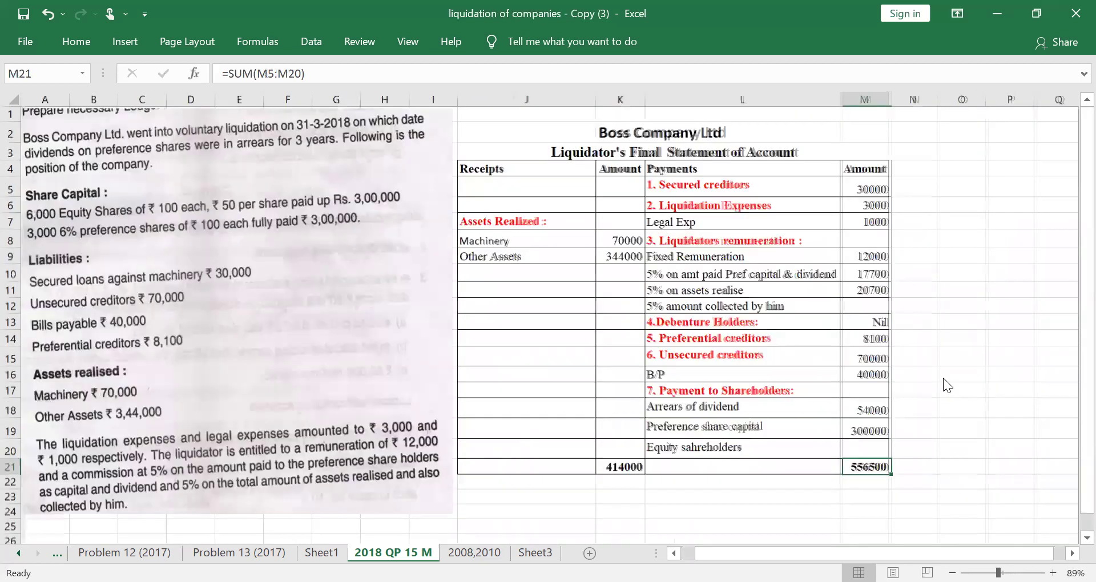
ctrl+scroll(944, 378, up, 1)
ctrl+scroll(943, 378, up, 1)
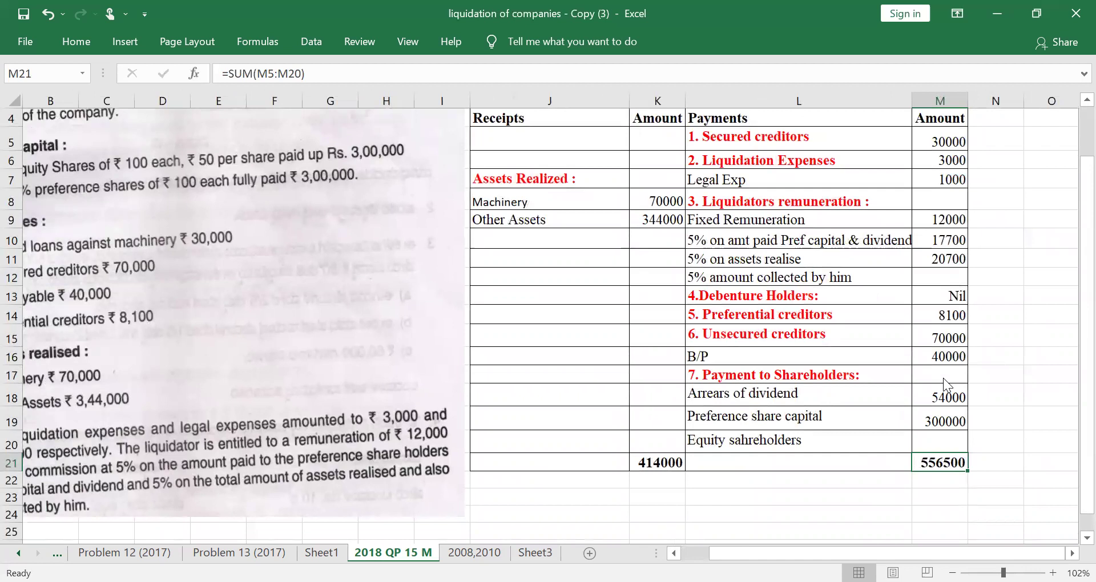
Step: Add a 'Total Receipt' row below the statement with 414000
click(663, 497)
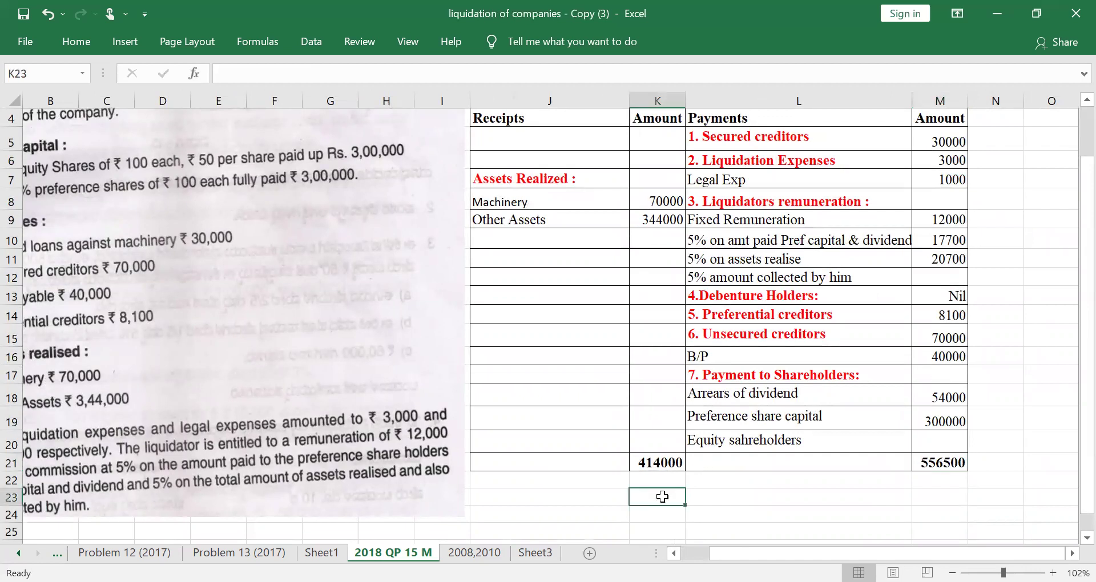
key(Left)
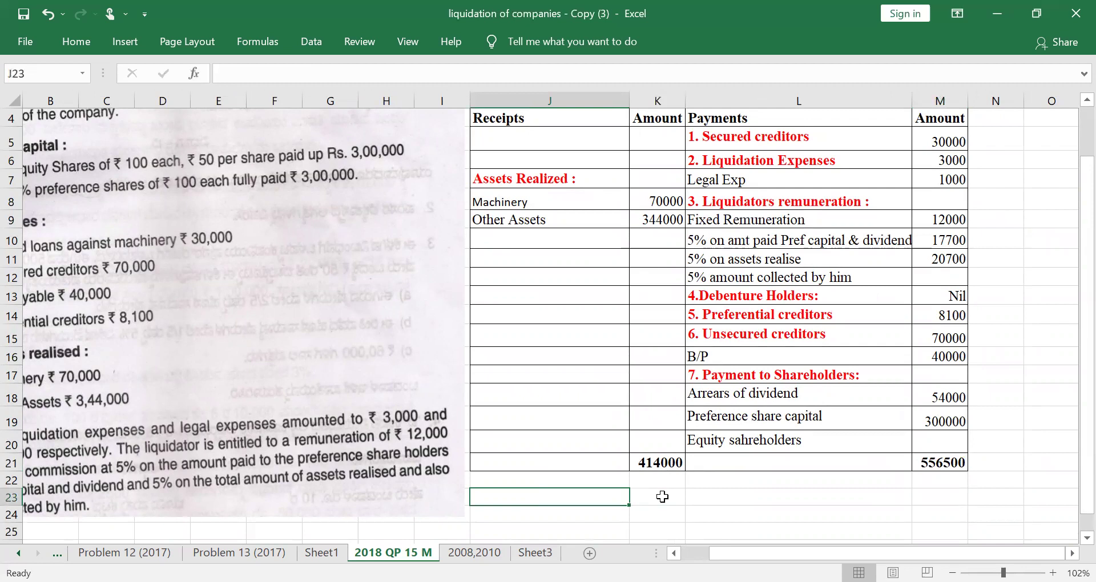
text(Total Receipt)
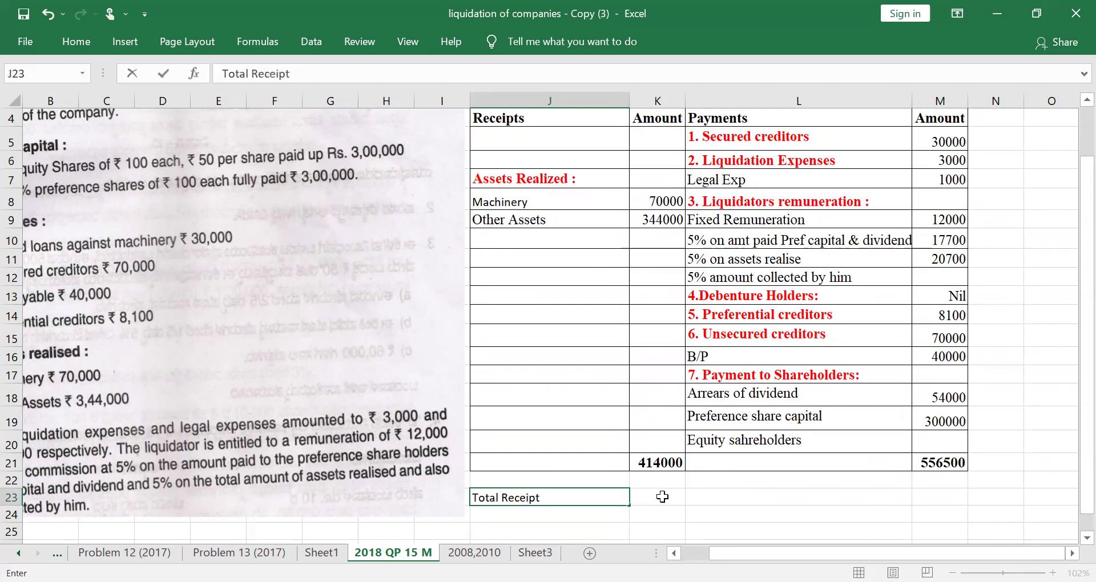
key(Tab)
text(414000)
key(Return)
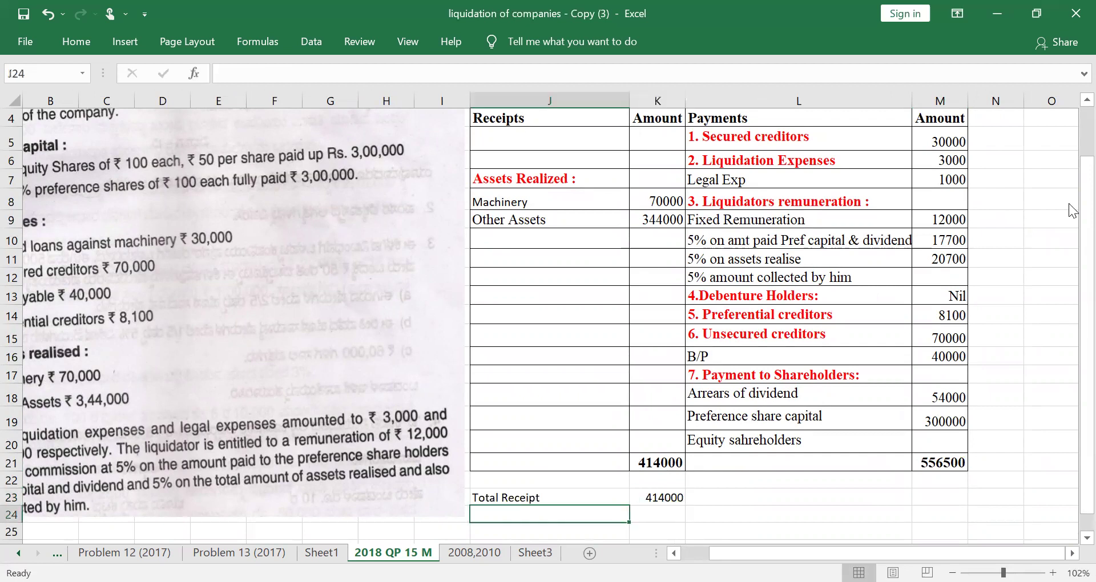
Step: Add a 'Total payment' row with 556500
text(Total payment)
key(Tab)
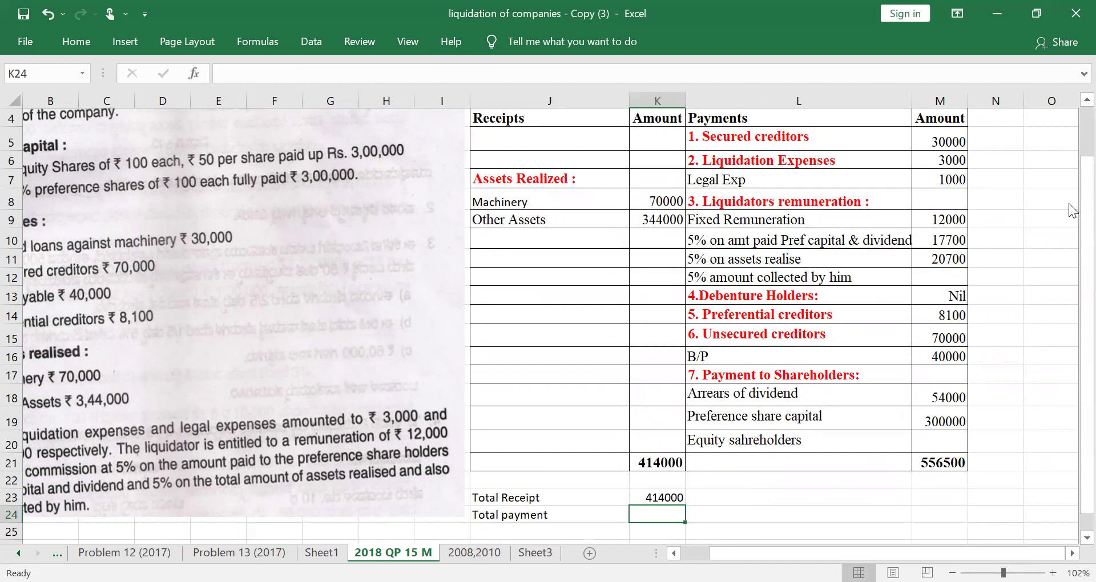
text(556500)
key(Return)
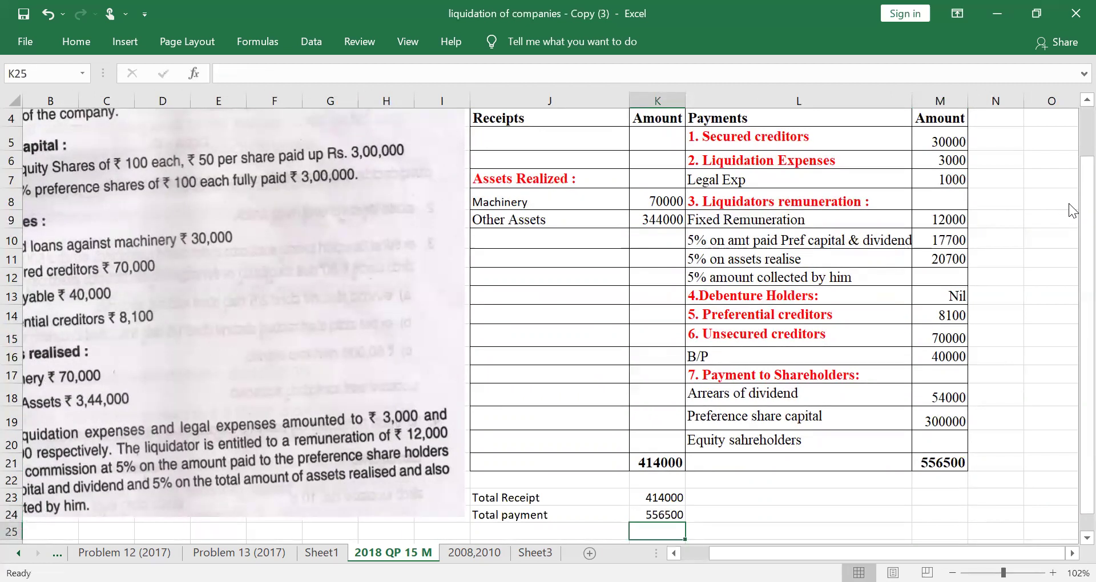
scroll(1069, 204, down, 1)
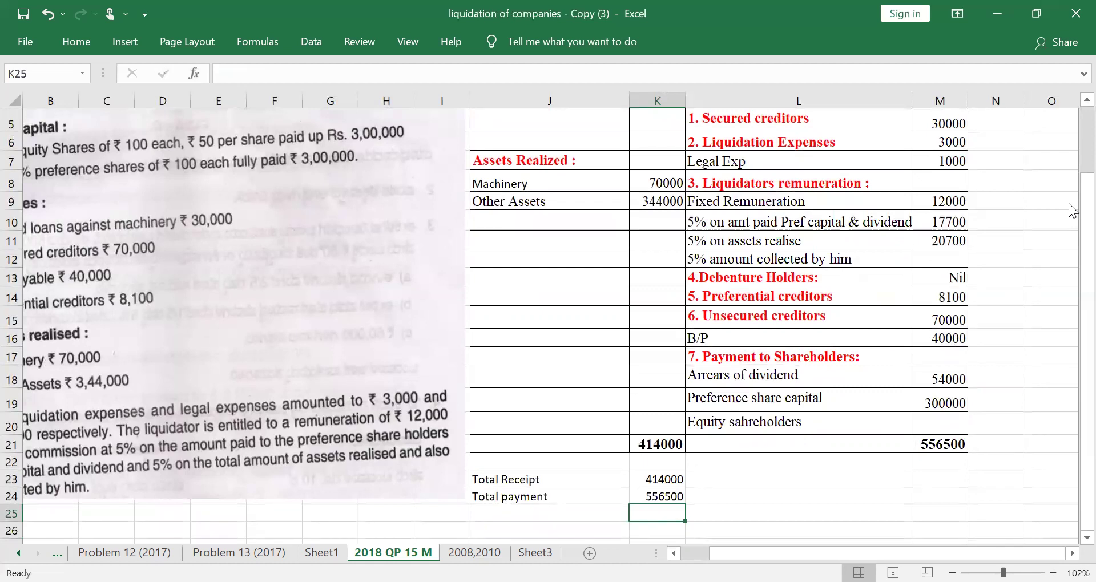
key(Left)
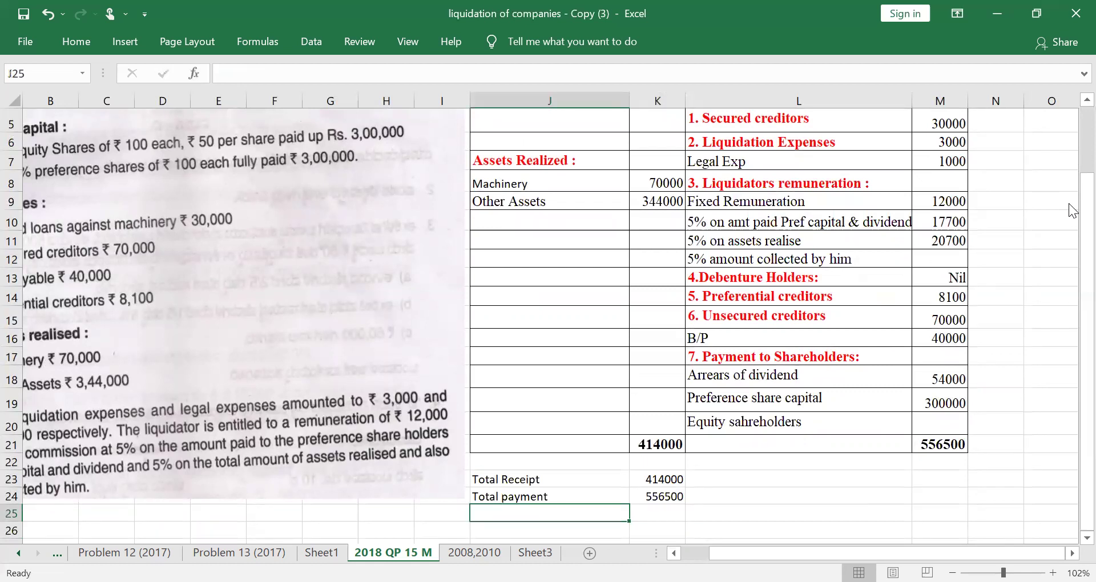
text(Amount collect)
key(Tab)
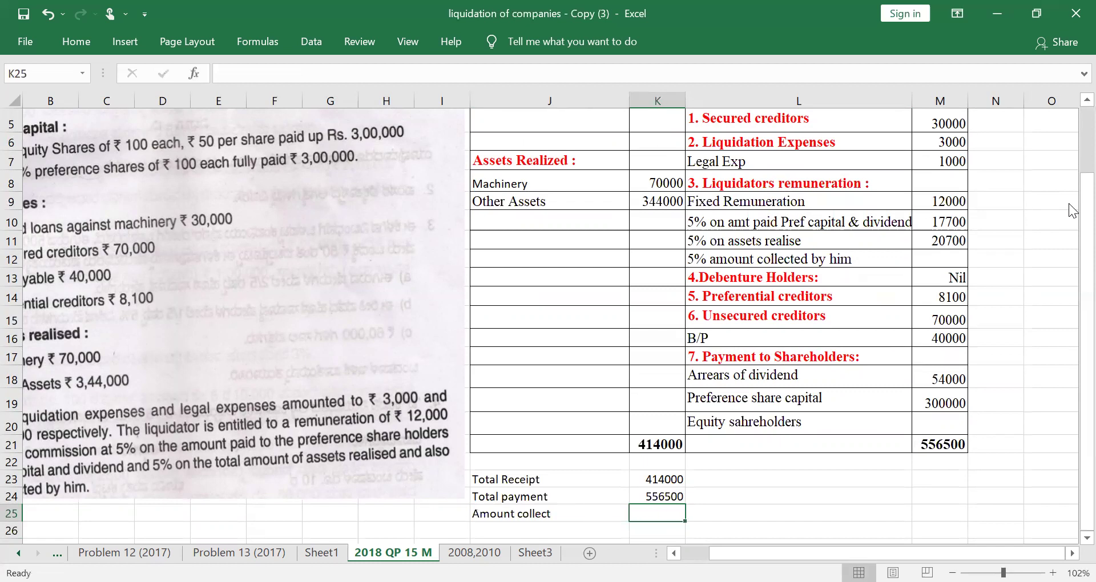
text(=414000-556500)
key(Return)
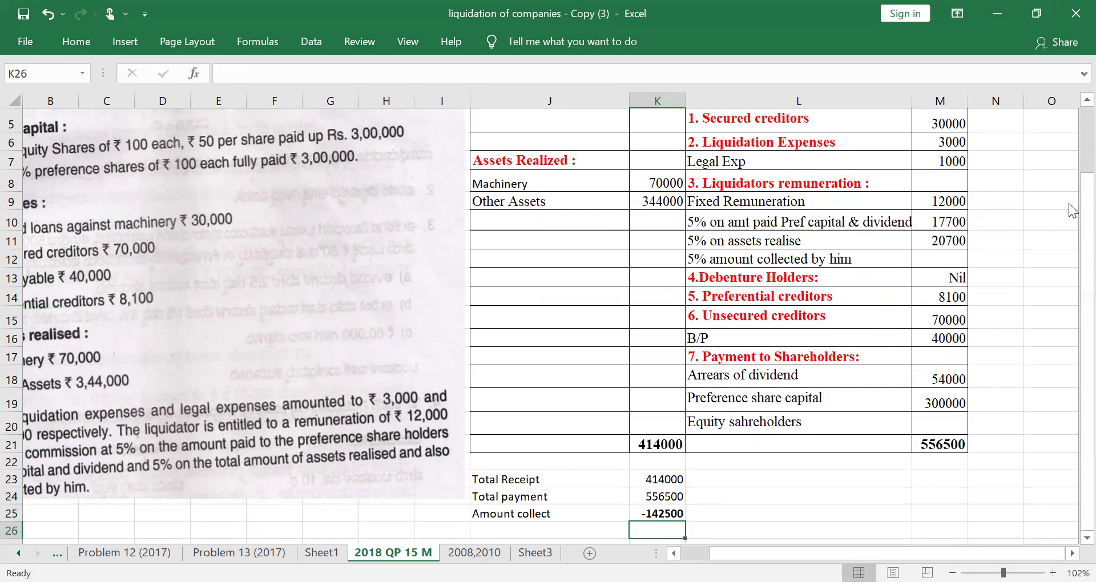
scroll(1069, 203, up, 1)
scroll(1069, 203, left, 1)
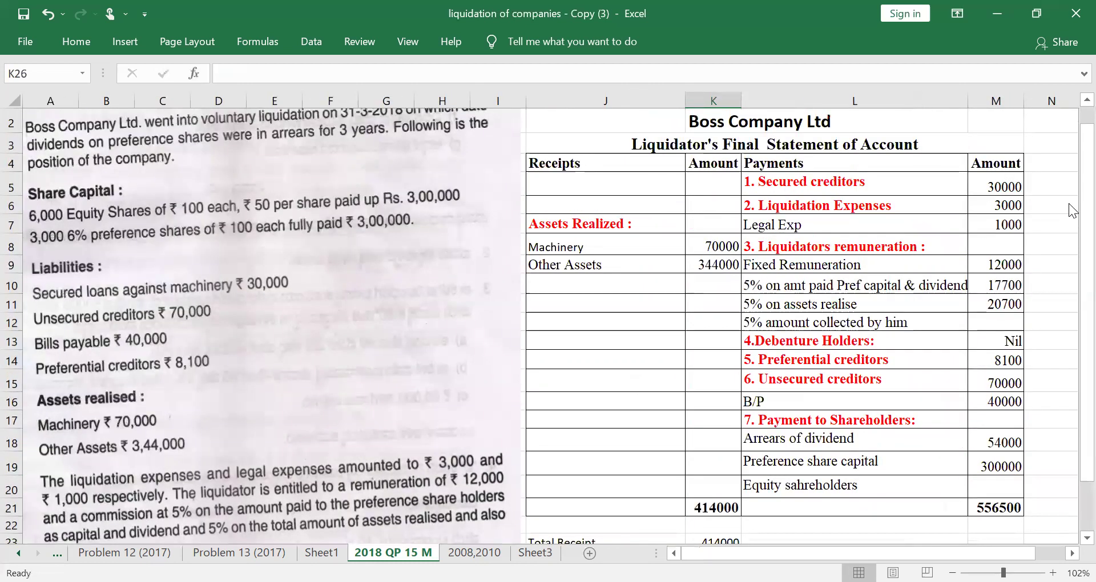
Step: Review the payment amounts, the empty 5% collected amount and the K25 shortfall formula
scroll(1069, 203, down, 1)
scroll(1069, 204, right, 1)
scroll(1069, 203, down, 2)
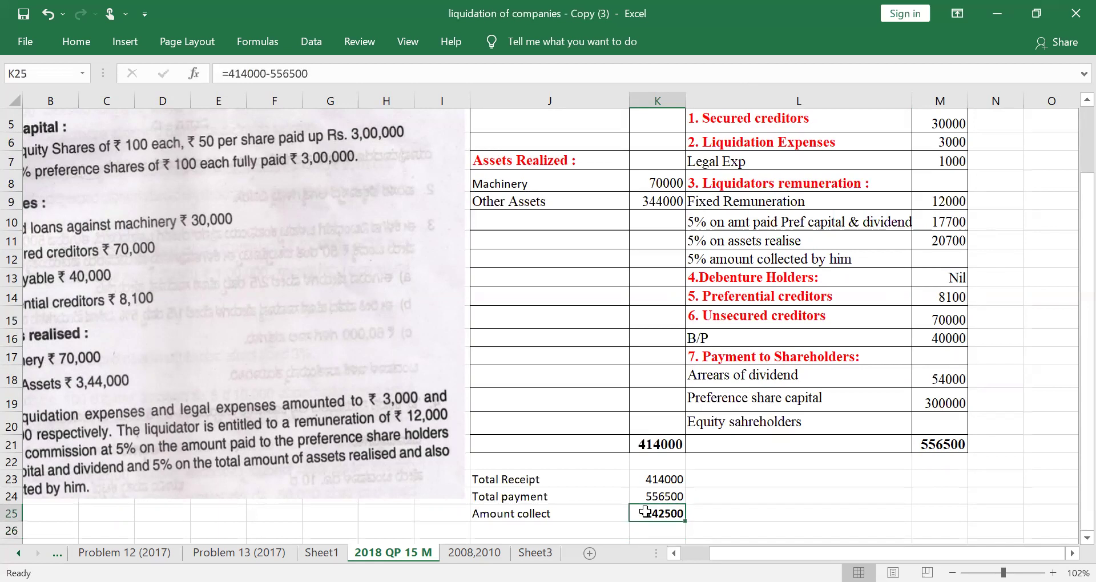
click(933, 259)
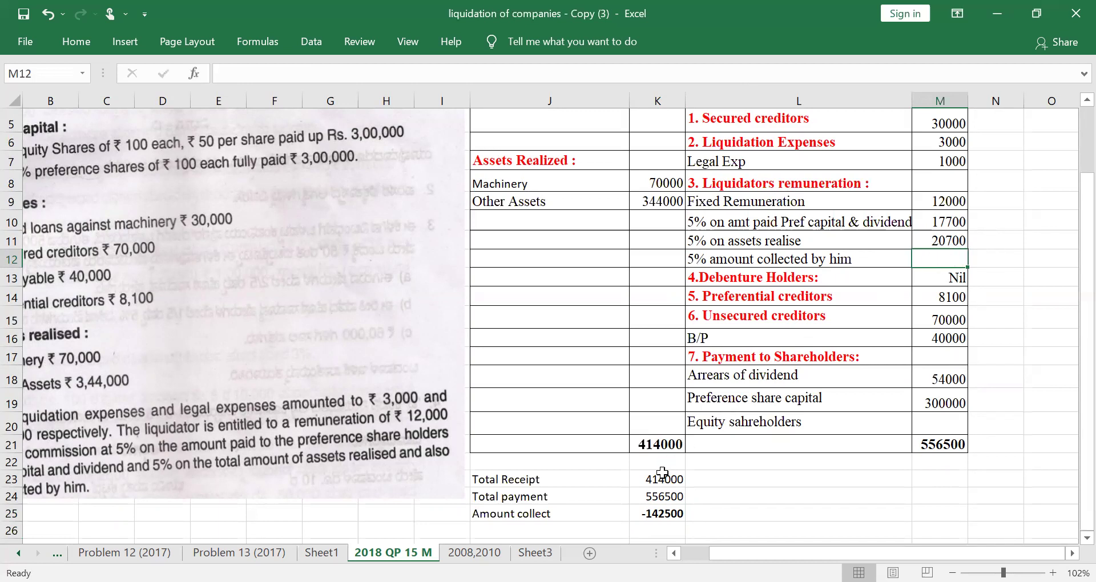
click(660, 516)
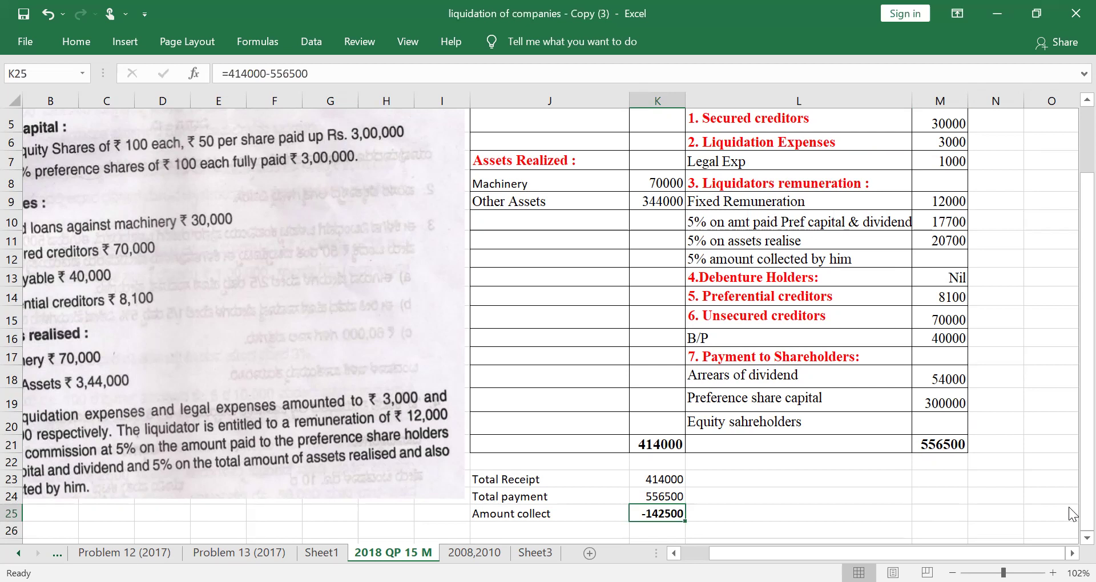
click(941, 179)
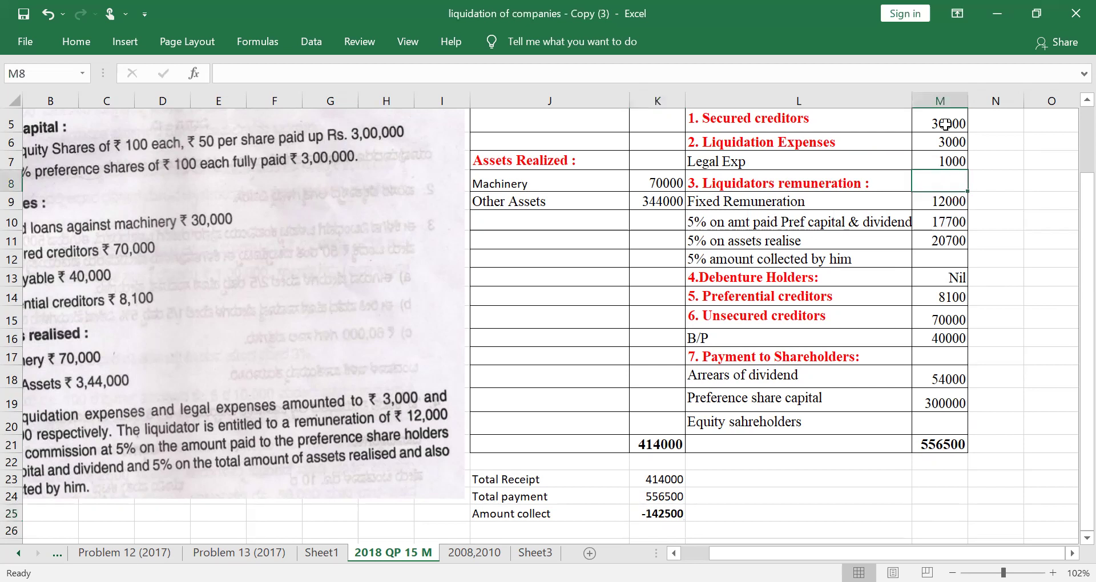
drag(944, 117, 941, 420)
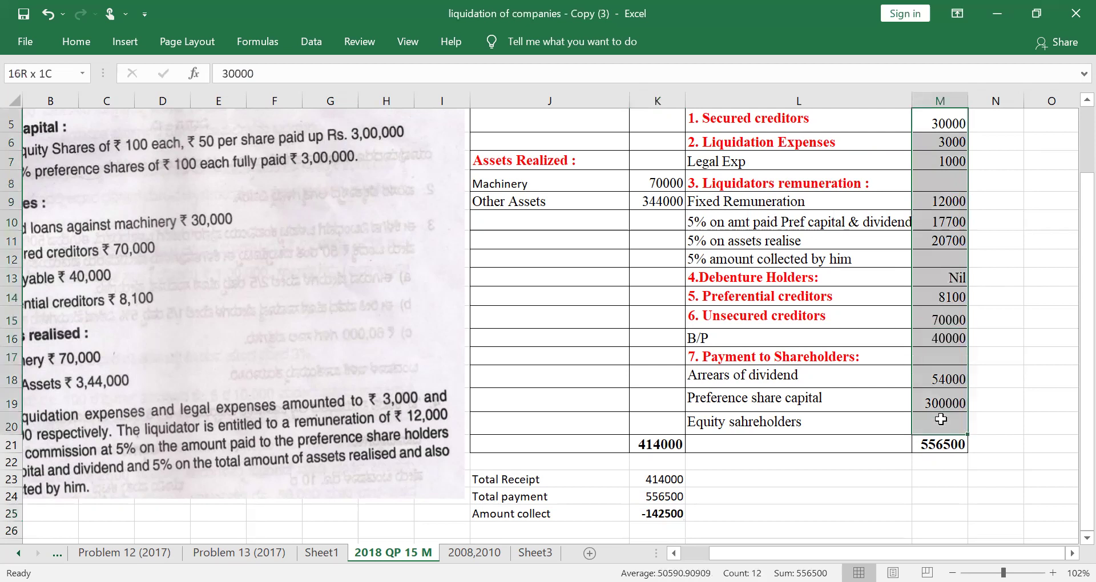
click(948, 256)
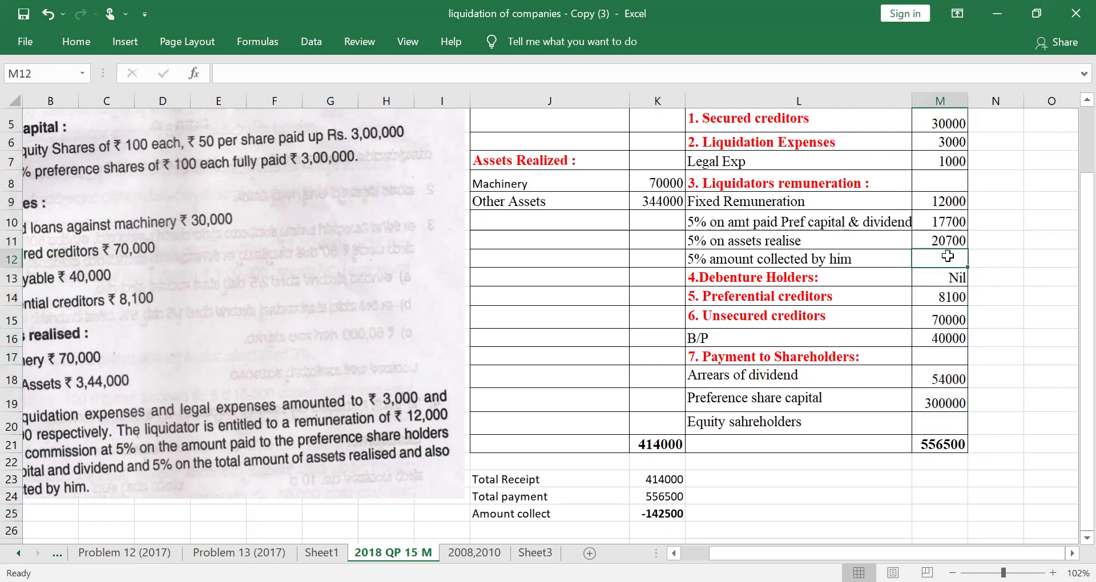
click(735, 265)
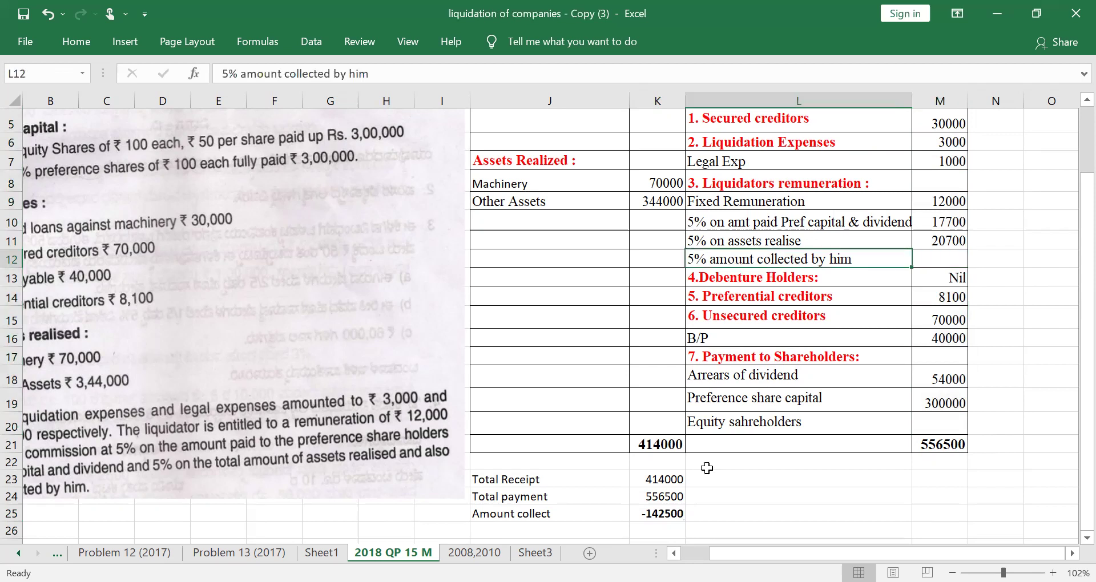
click(645, 512)
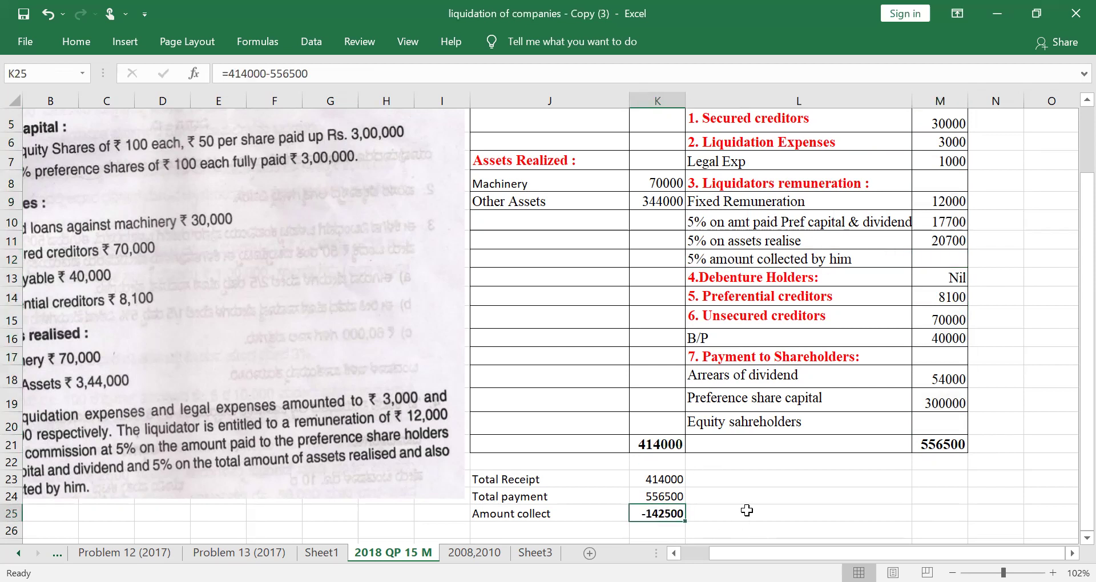
Step: Enter 95% in L25 beside the -142500 shortfall
click(747, 511)
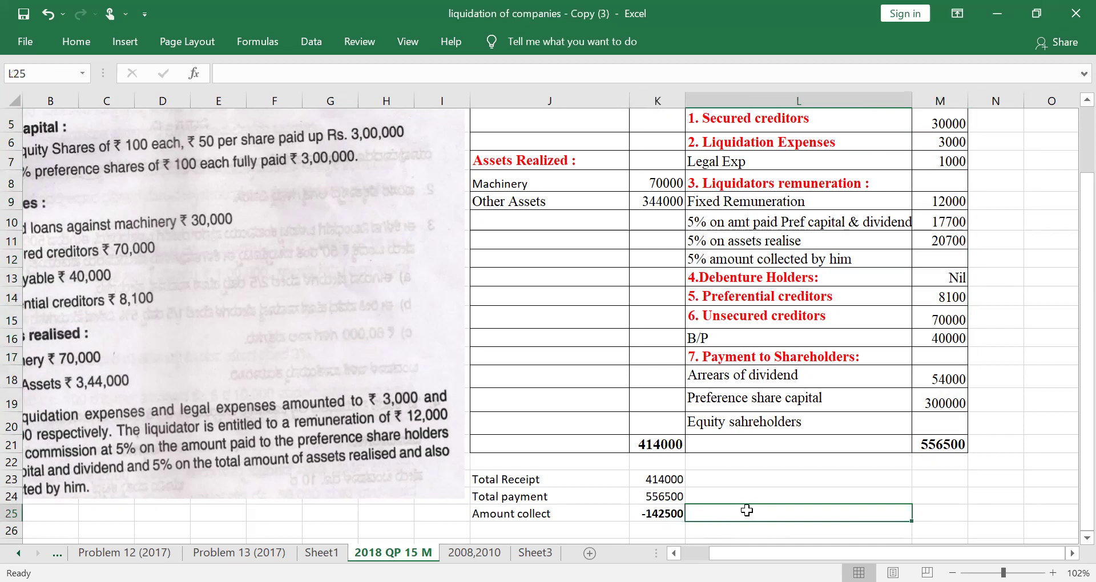
text(95%)
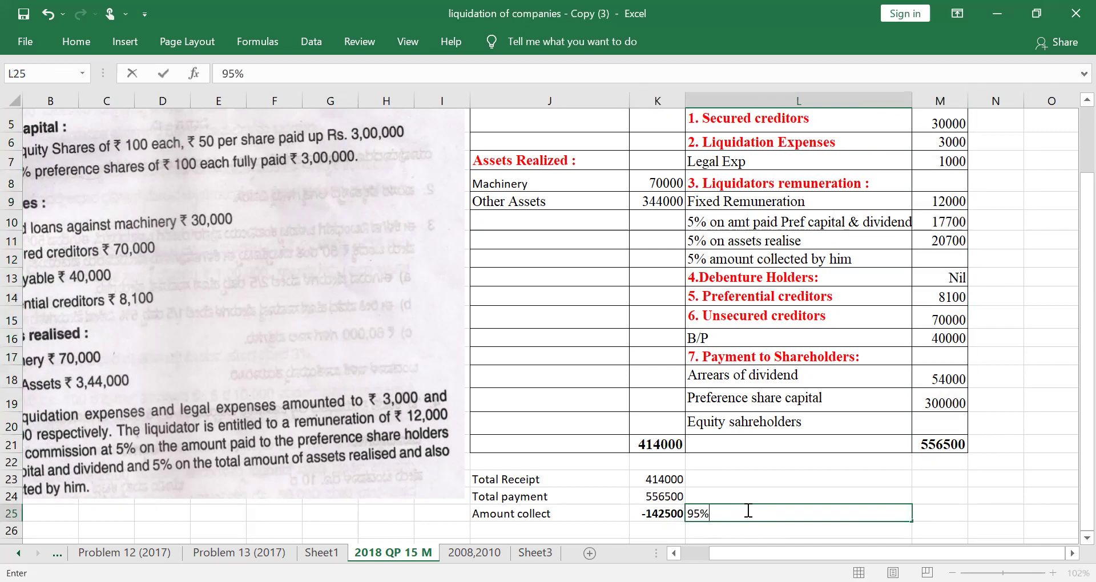
key(Return)
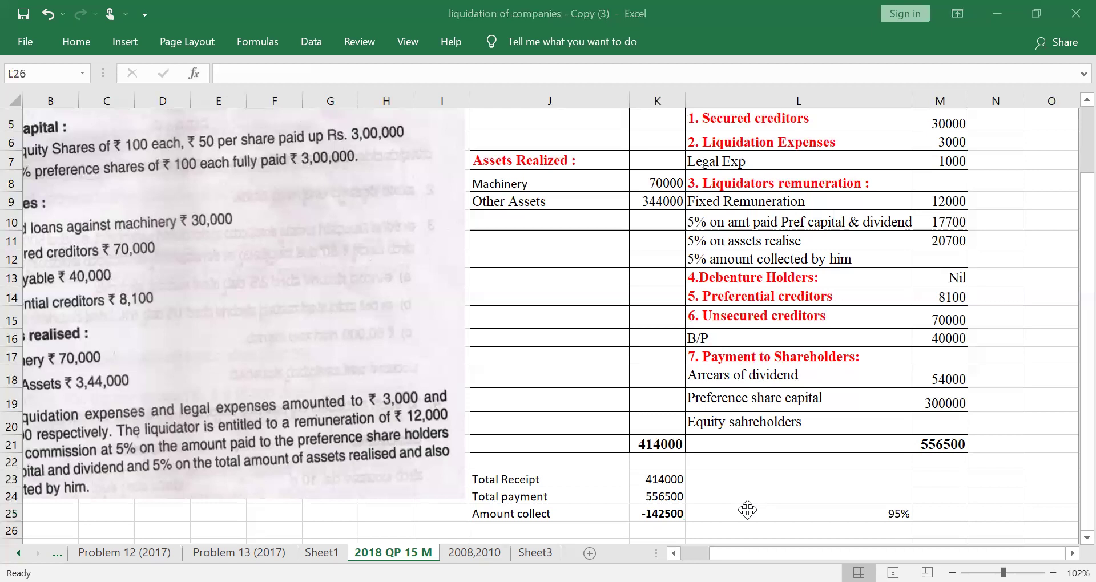
drag(173, 276, 222, 383)
mouse_move(223, 264)
mouse_down()
mouse_move(301, 286)
mouse_move(298, 360)
mouse_up()
drag(298, 251, 354, 296)
drag(370, 201, 390, 286)
drag(439, 189, 500, 195)
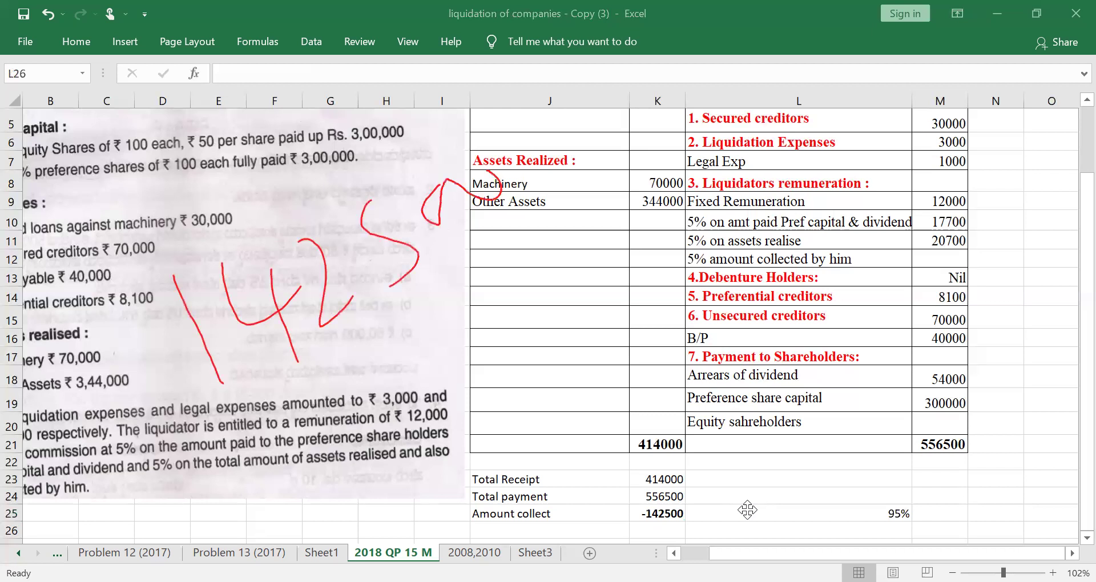
mouse_move(900, 264)
mouse_down()
mouse_move(996, 260)
mouse_move(914, 253)
mouse_up()
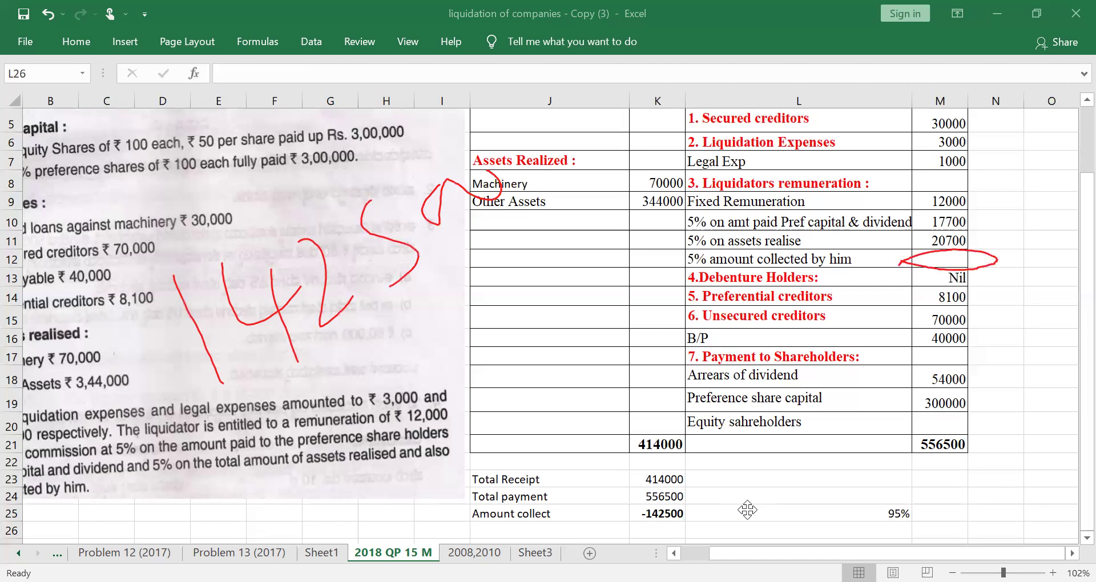
mouse_move(926, 90)
mouse_down()
mouse_move(965, 378)
mouse_move(970, 151)
mouse_up()
drag(908, 167, 923, 234)
drag(943, 188, 996, 211)
drag(517, 156, 563, 178)
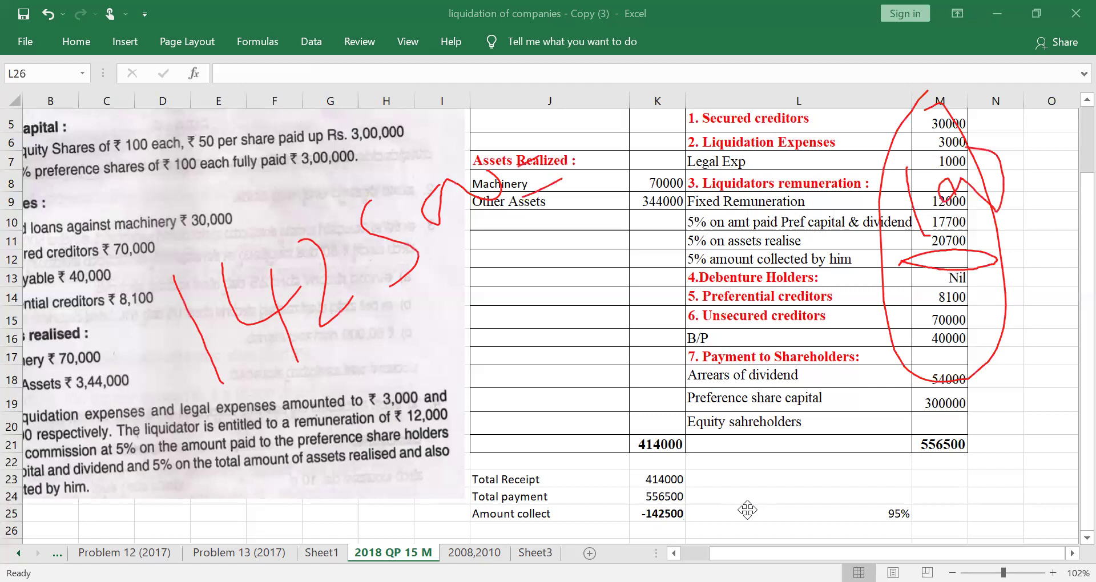
drag(598, 135, 621, 202)
mouse_move(648, 123)
mouse_down()
mouse_move(651, 188)
mouse_move(737, 97)
mouse_up()
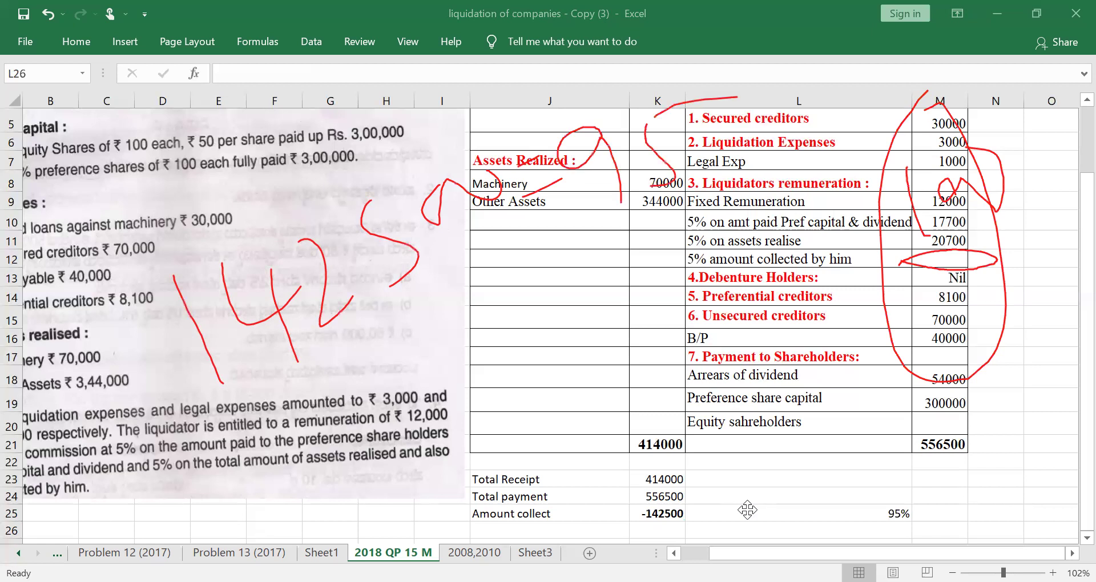
drag(578, 258, 601, 325)
mouse_move(661, 235)
mouse_down()
mouse_move(662, 251)
mouse_move(742, 223)
mouse_up()
drag(338, 234, 633, 272)
mouse_move(577, 135)
mouse_down()
mouse_move(541, 188)
mouse_move(468, 365)
mouse_up()
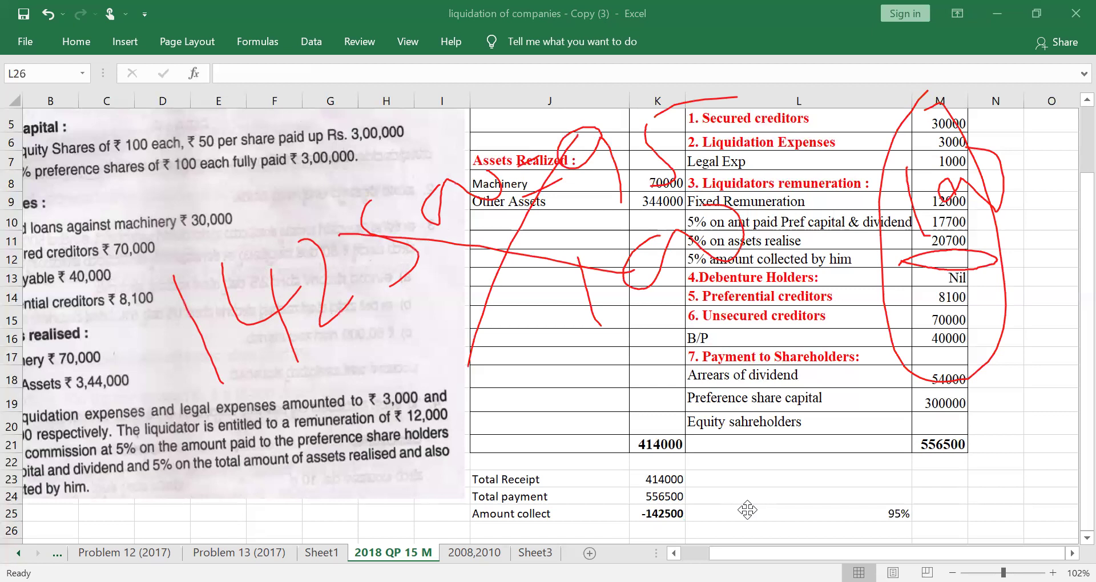
key(Escape)
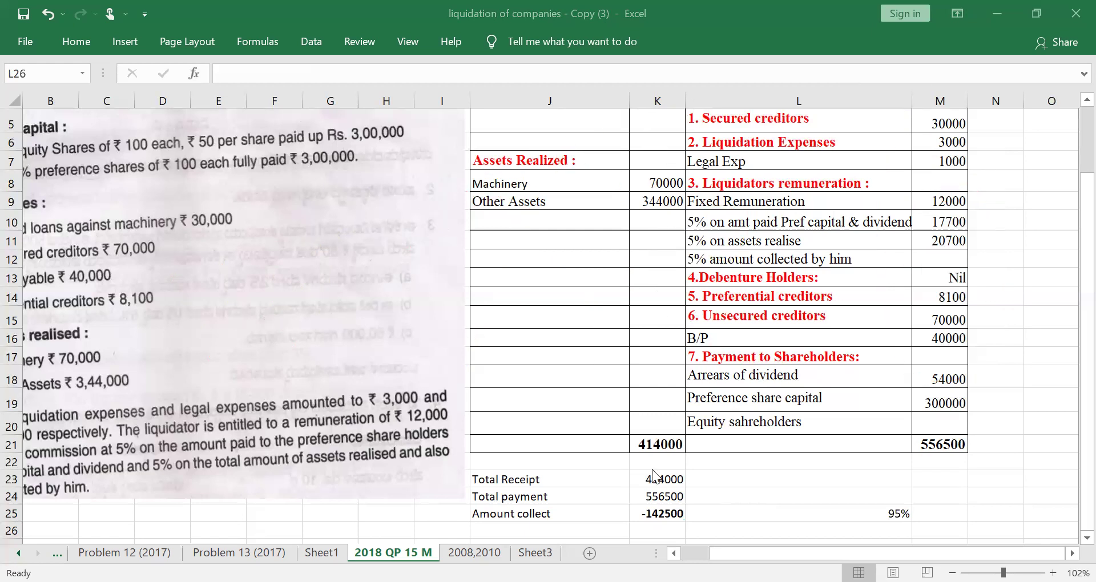
Step: Label J26 'Amount collect from E q with…' and enter =142500*100/95 (150000) in K26
click(559, 533)
scroll(560, 533, down, 1)
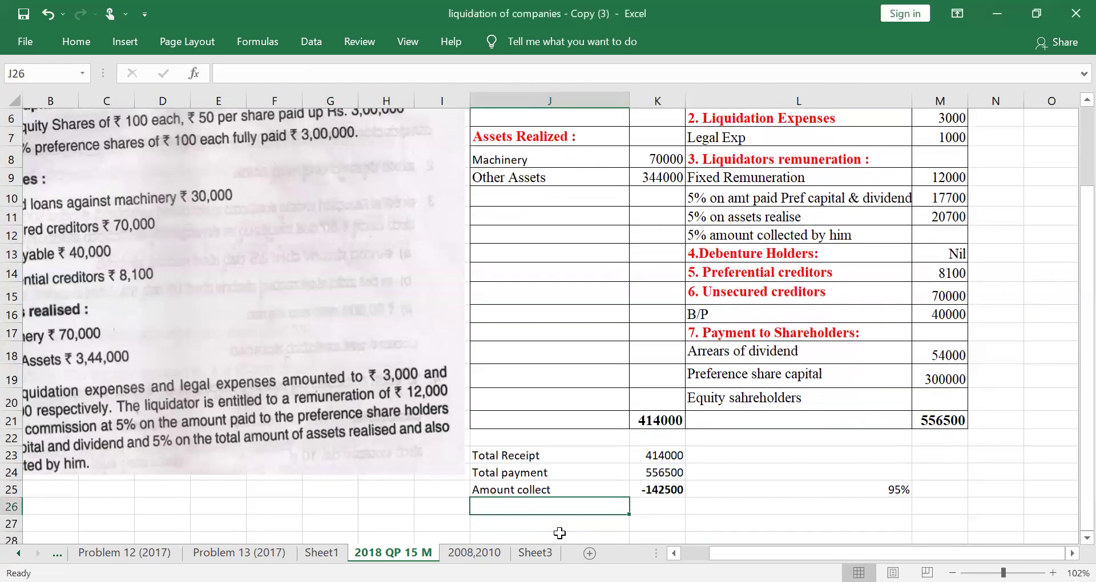
text(Amount collect from E q with re)
key(Tab)
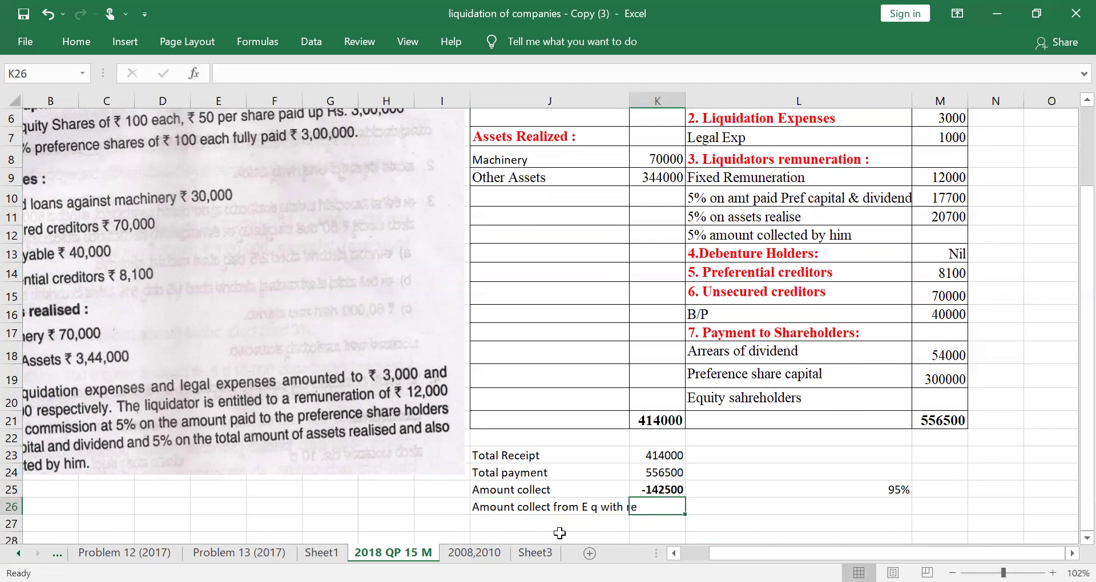
text(=142500)
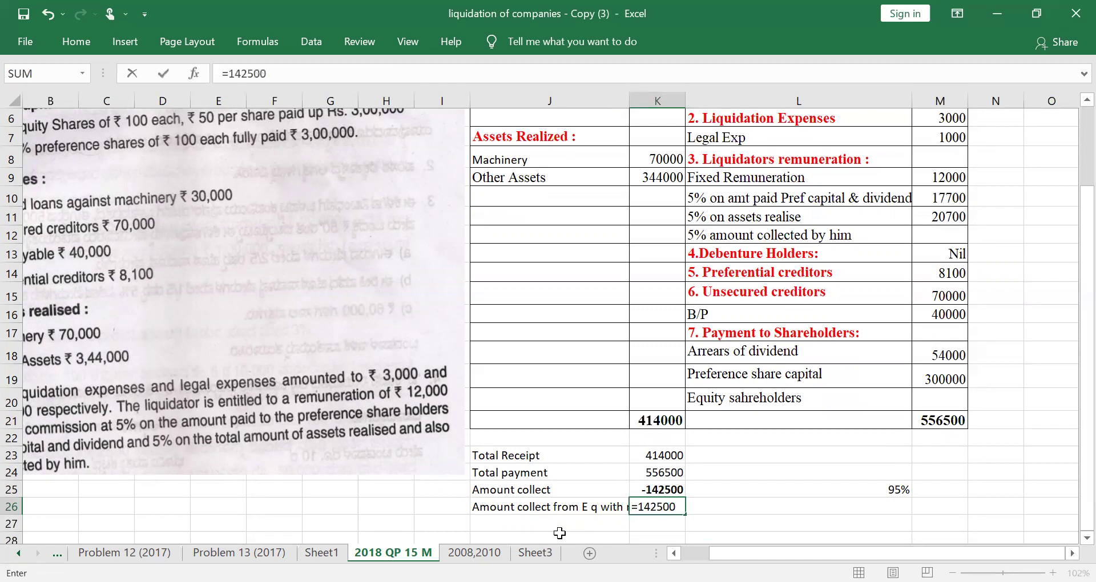
text(*)
text(100)
text(/95)
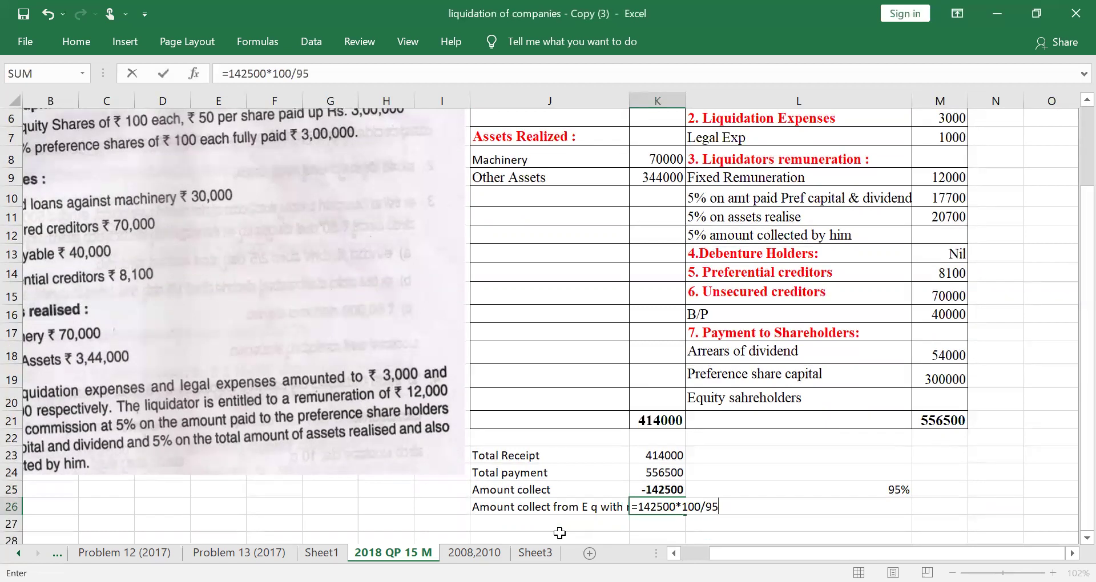
key(Return)
Step: Recheck the K26 grossed-up formula and confirm it unchanged
scroll(560, 533, up, 2)
scroll(560, 533, up, 1)
scroll(562, 537, up, 1)
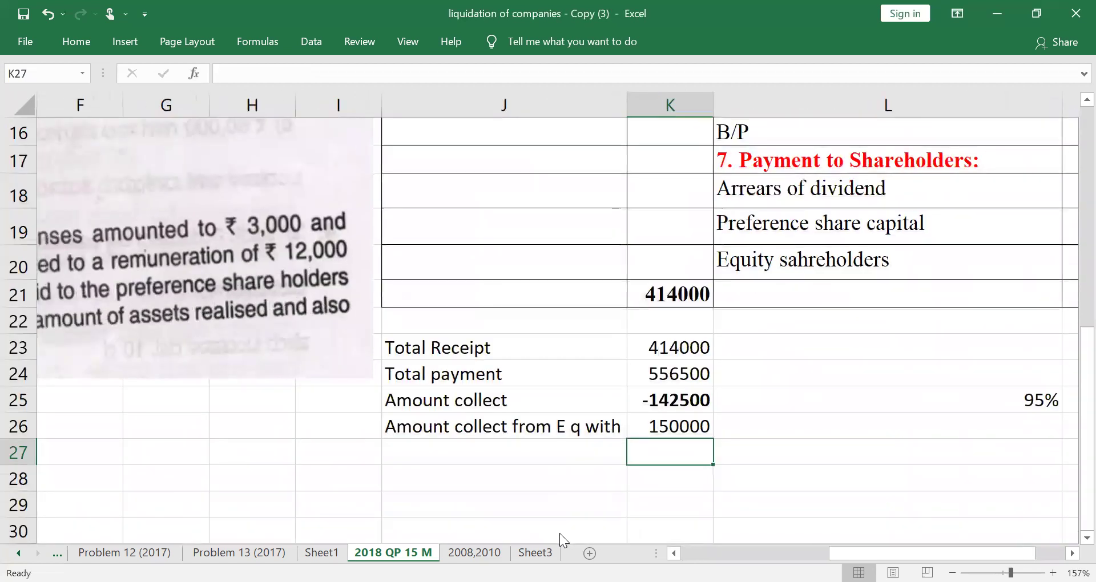
key(Up)
key(F2)
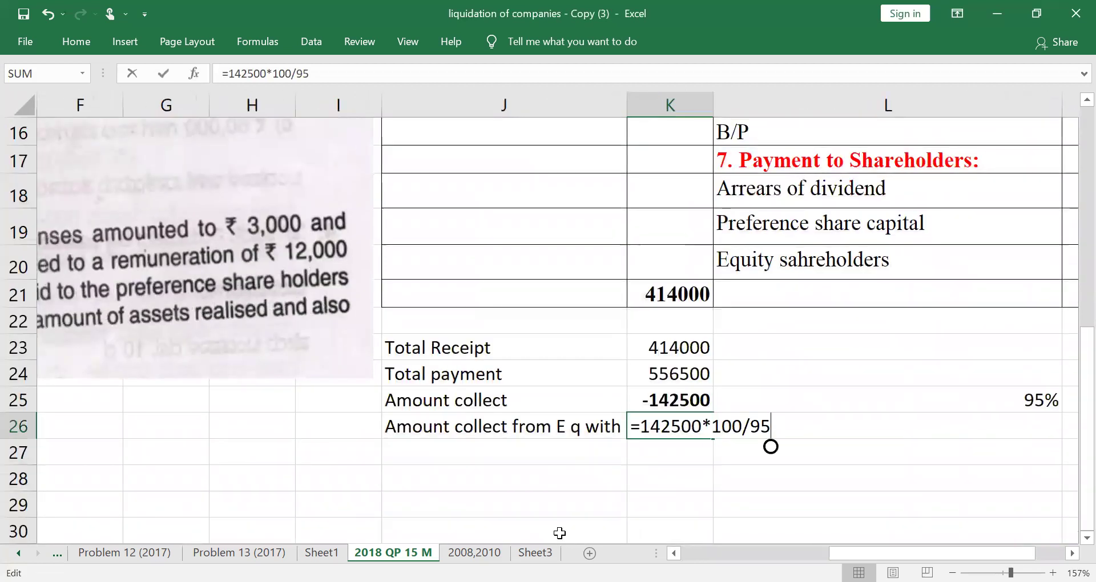
scroll(559, 534, down, 1)
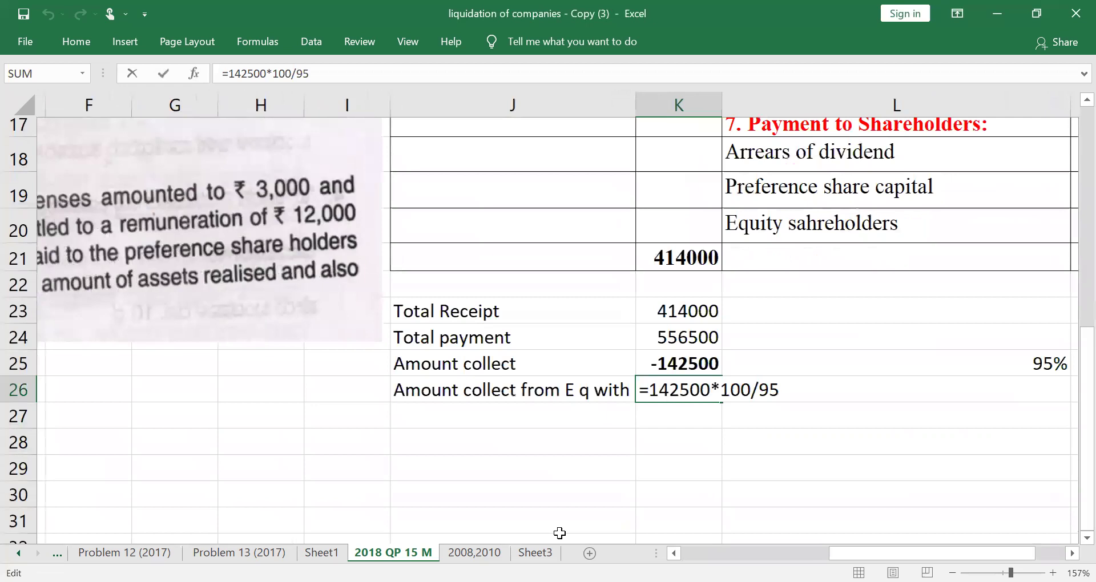
scroll(560, 533, down, 1)
scroll(560, 533, right, 1)
key(Return)
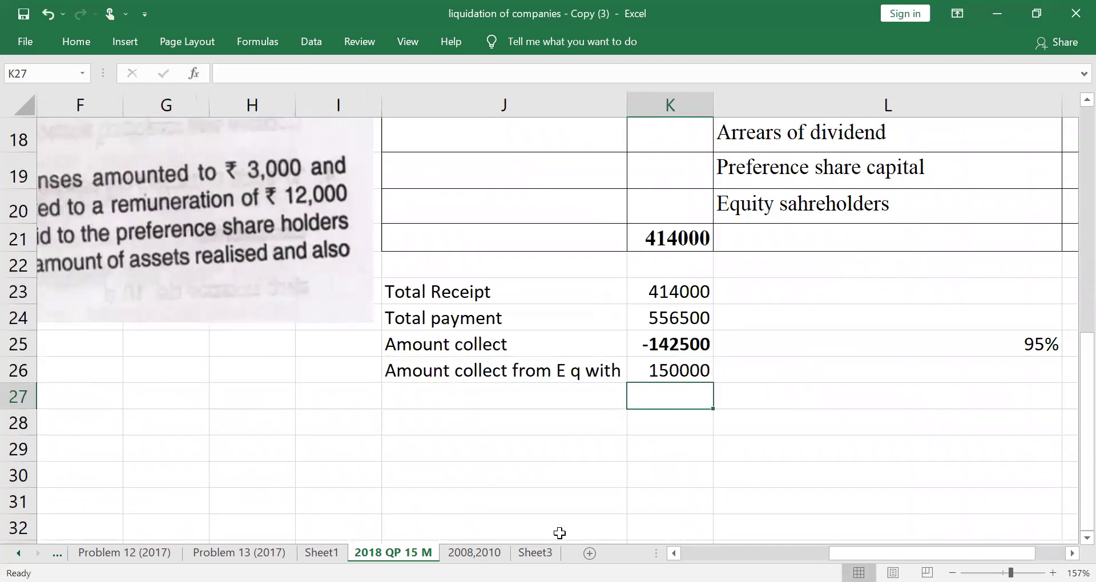
scroll(560, 533, down, 4)
scroll(559, 533, down, 2)
scroll(559, 533, up, 3)
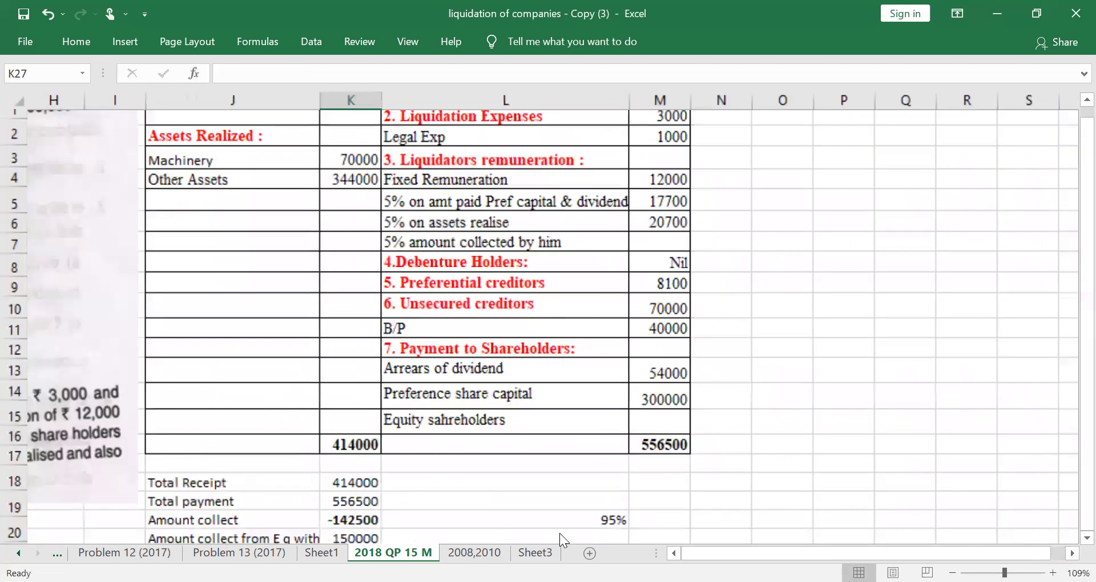
scroll(559, 533, up, 1)
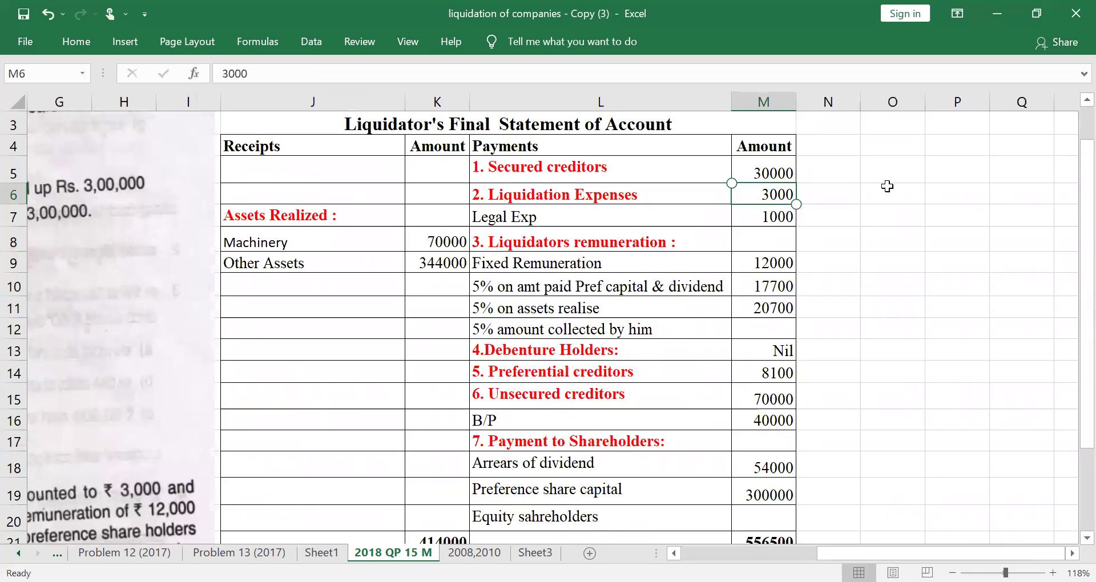
Step: Review the payment total, the empty M12 5% cell, and the K25, L25, K26 workings
drag(781, 142, 781, 517)
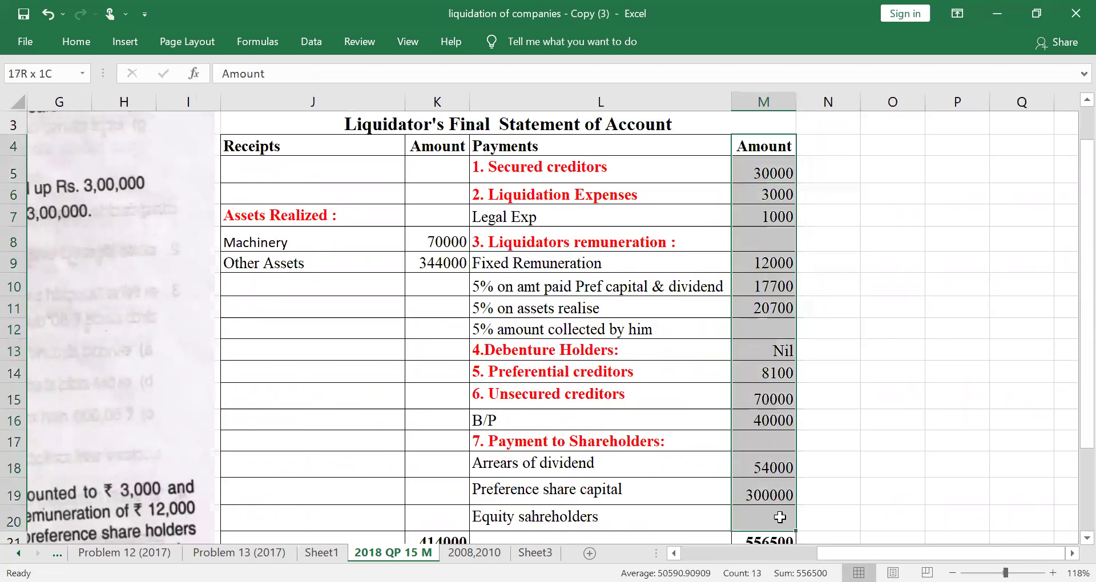
click(787, 321)
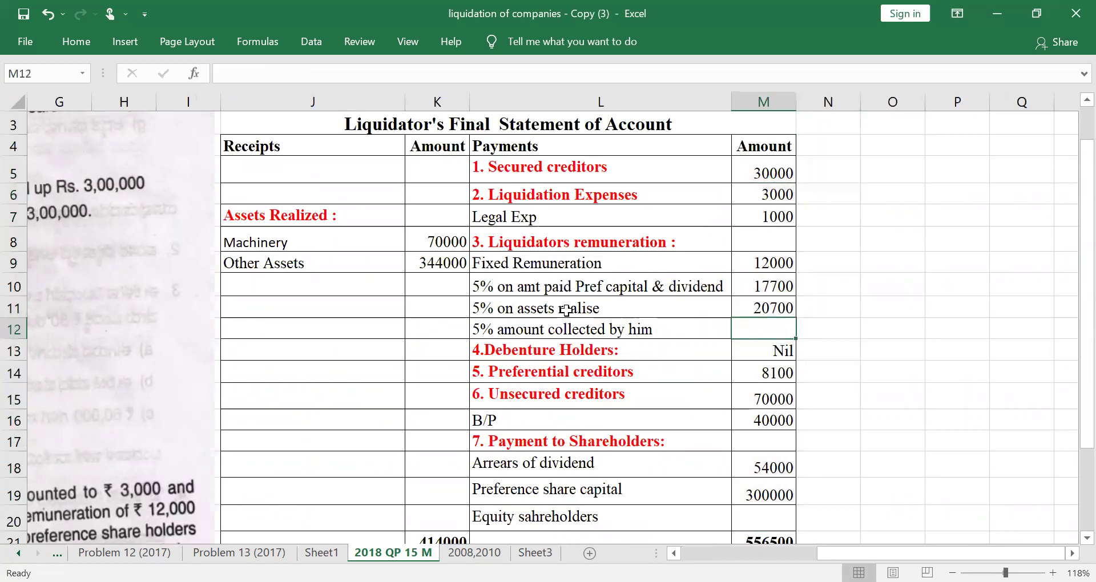
click(481, 326)
scroll(481, 326, down, 3)
scroll(481, 326, left, 1)
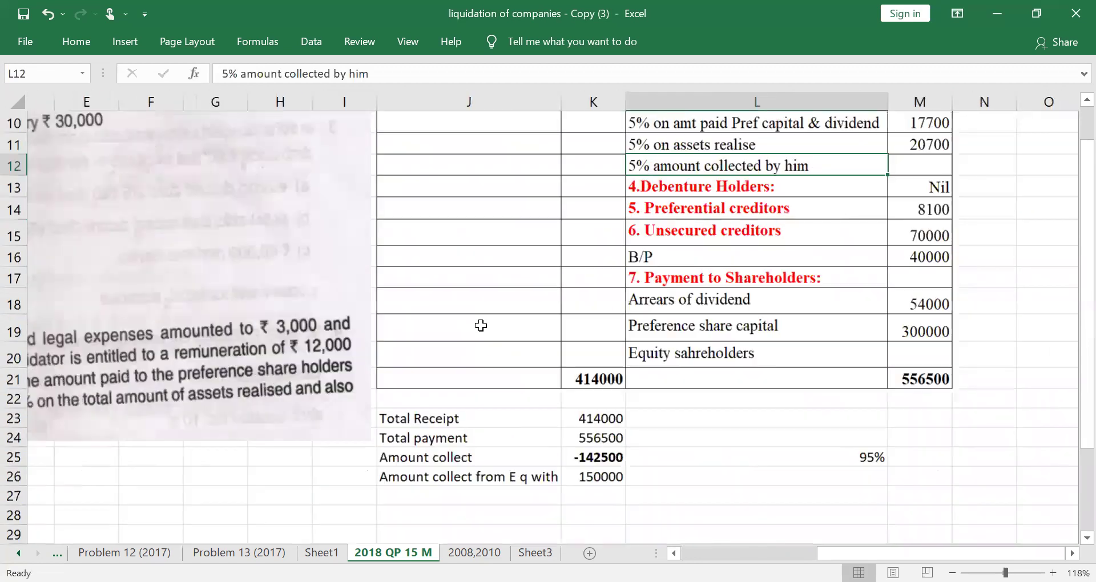
click(578, 457)
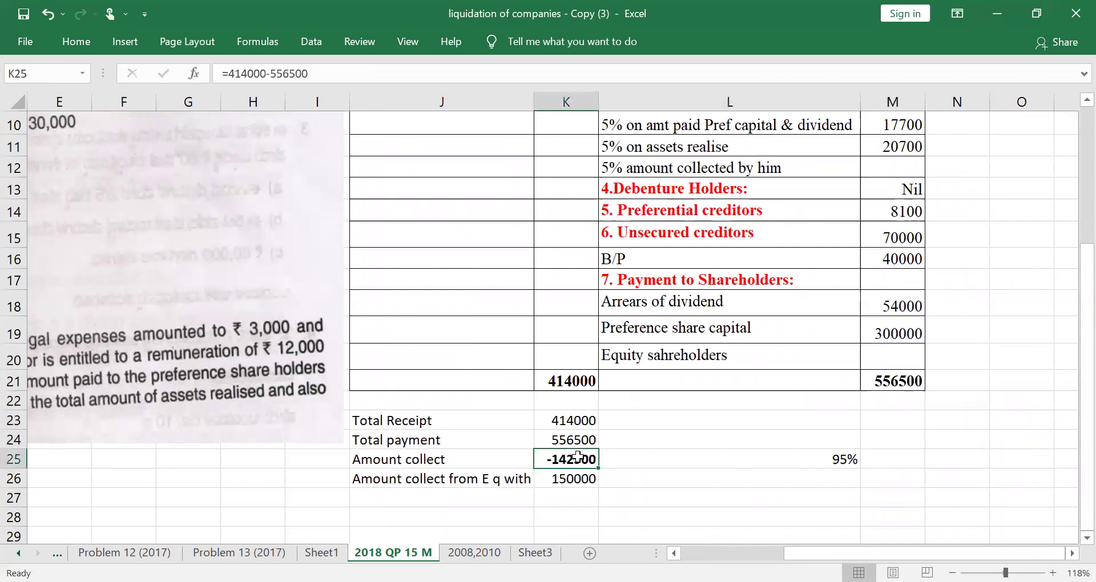
click(751, 461)
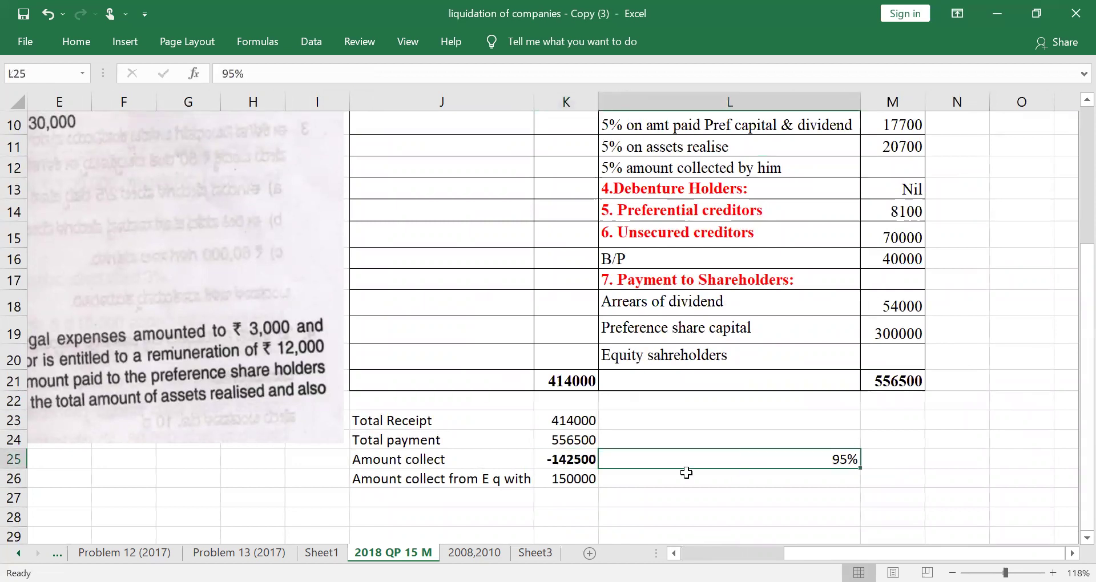
double_click(583, 481)
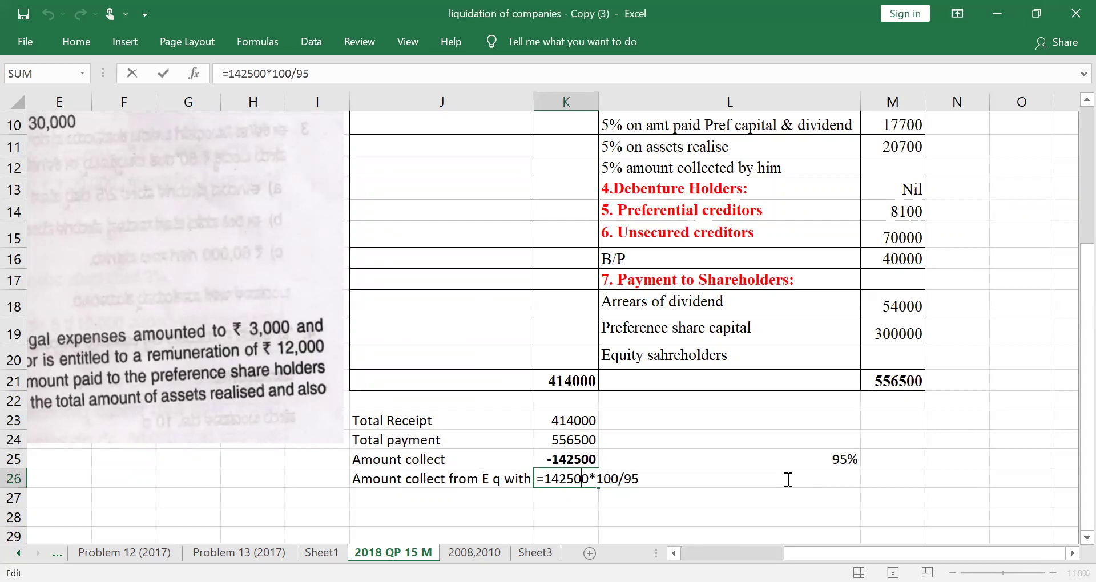
key(Return)
key(Up)
key(Up)
key(Up)
key(Up)
key(Up)
key(Up)
scroll(787, 480, down, 2)
Step: Label J11 'Amount Collected from Equity shareholders' and make row 11 taller to fit it
scroll(787, 479, up, 2)
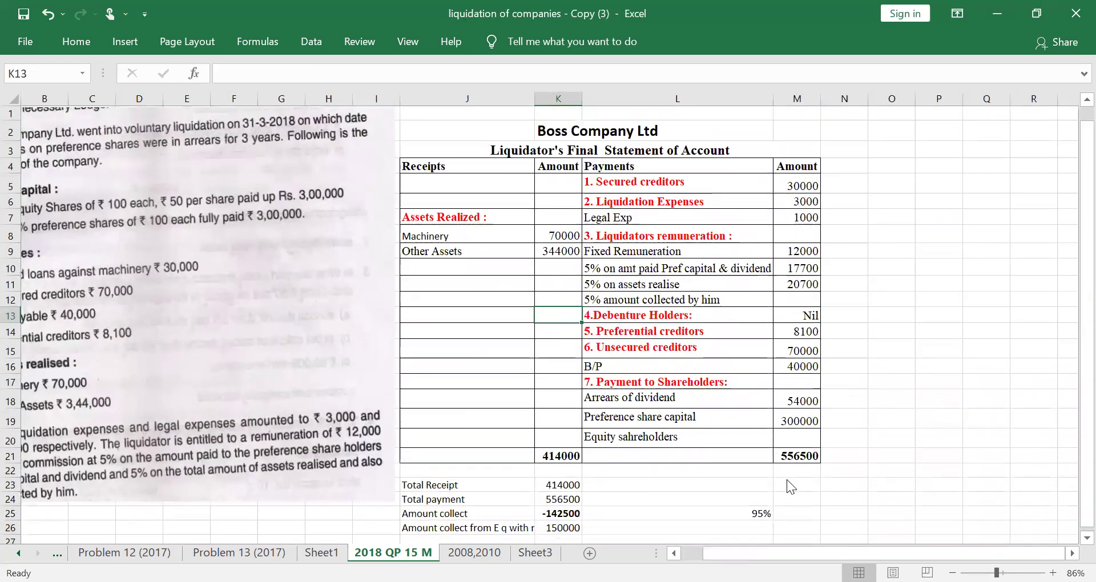
click(429, 278)
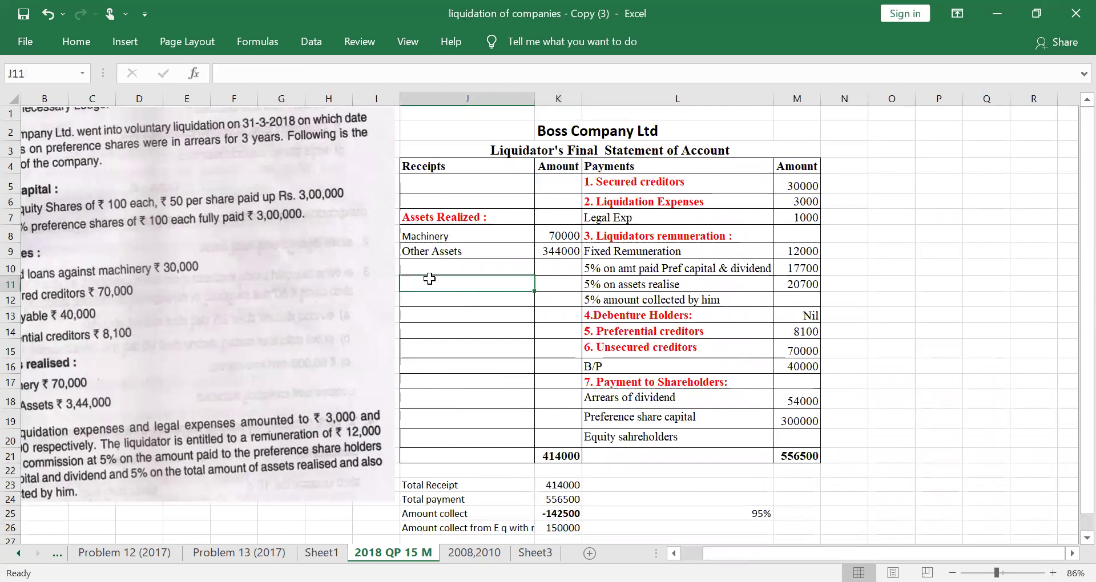
text(A)
text(mount Collected from E)
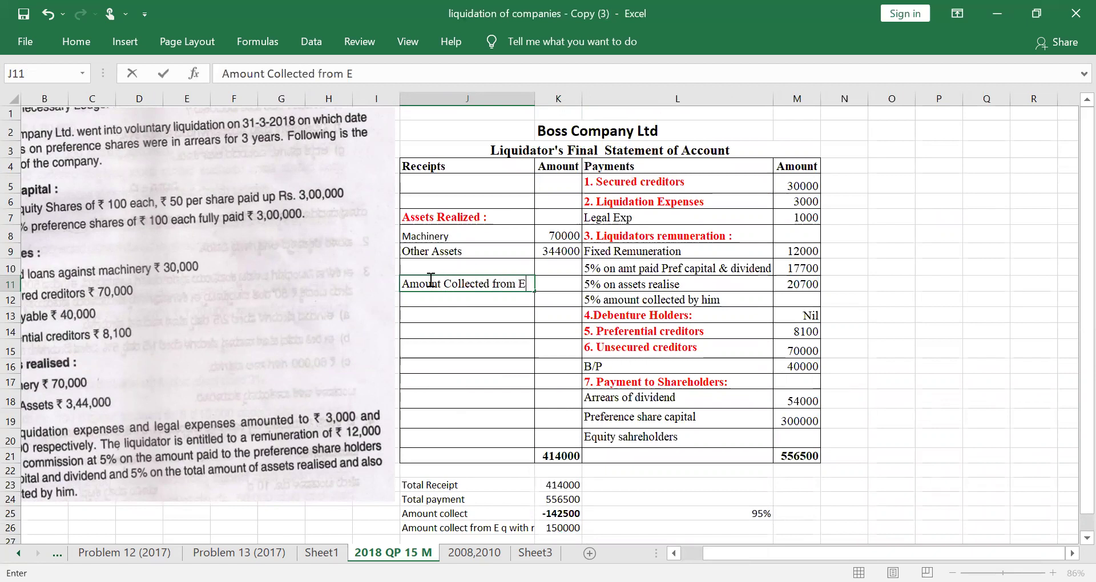
text(quity shareholders)
click(514, 327)
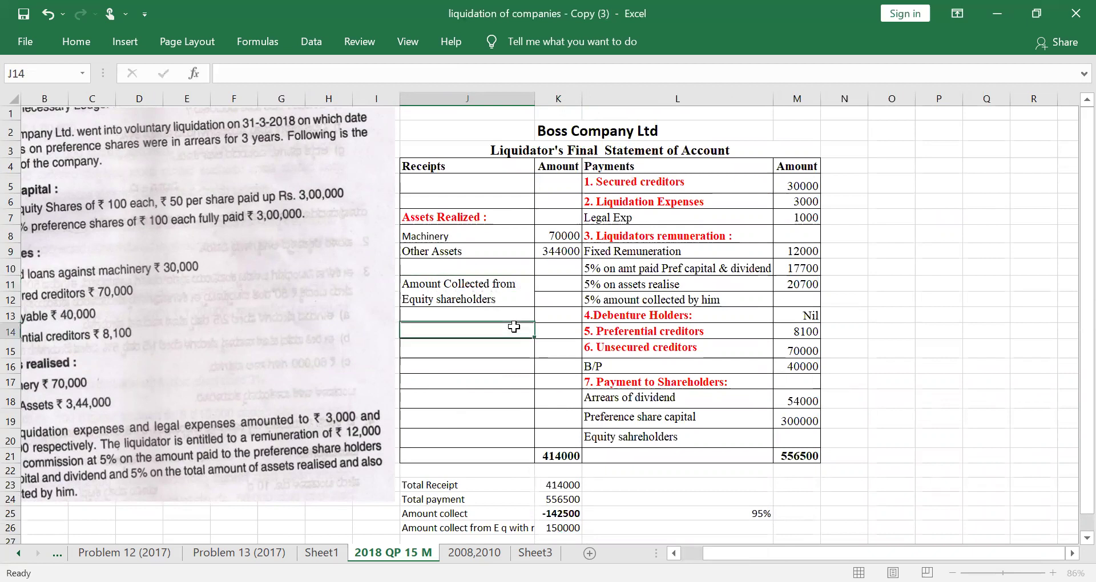
click(506, 286)
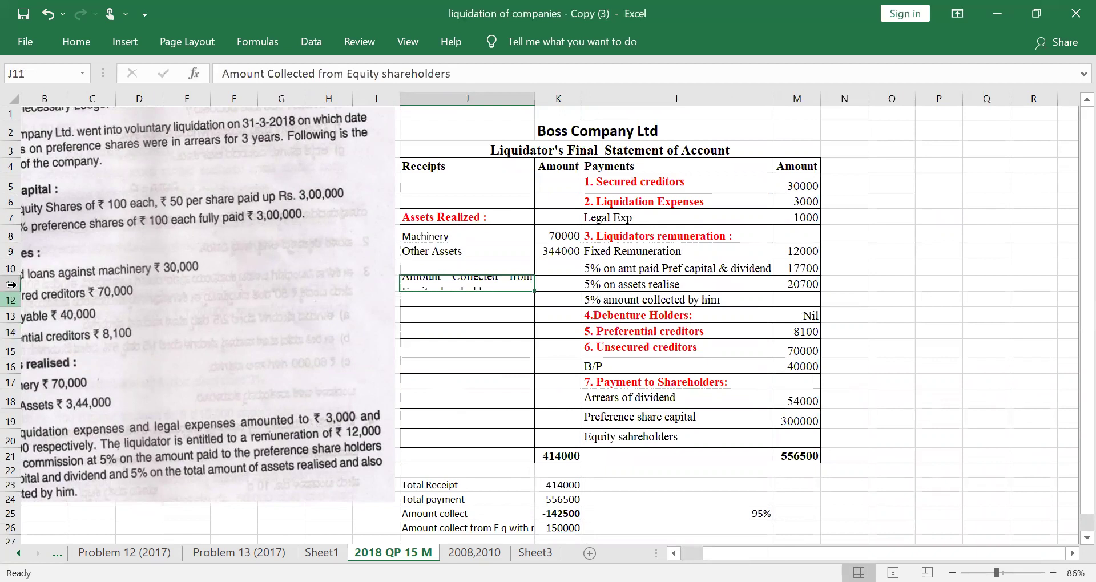
drag(11, 291, 10, 307)
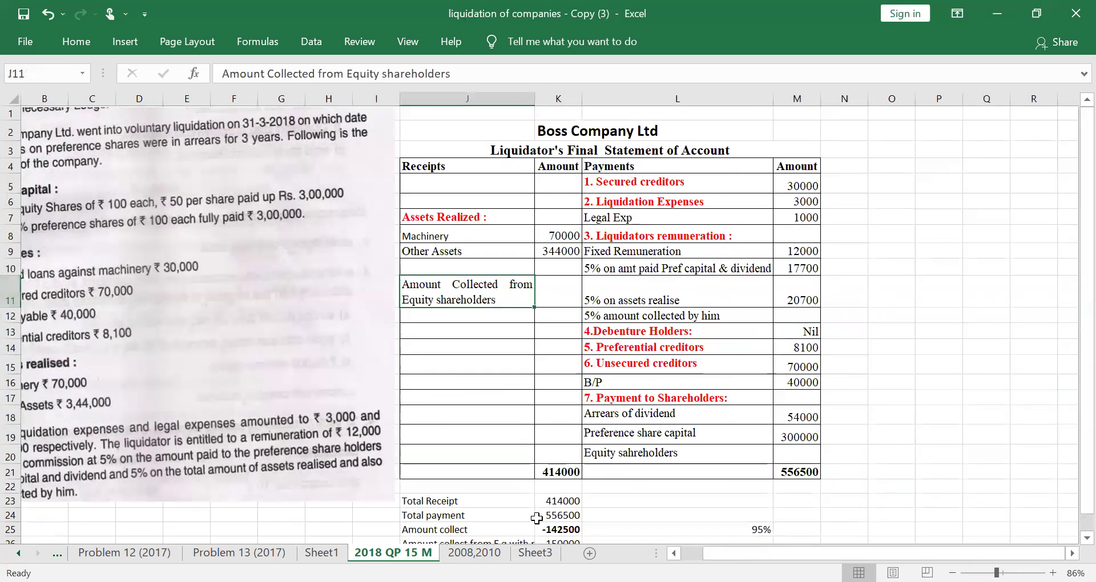
Step: Enter 150000 in K11 as the amount collected from equity shareholders
click(572, 292)
text(150000)
key(Return)
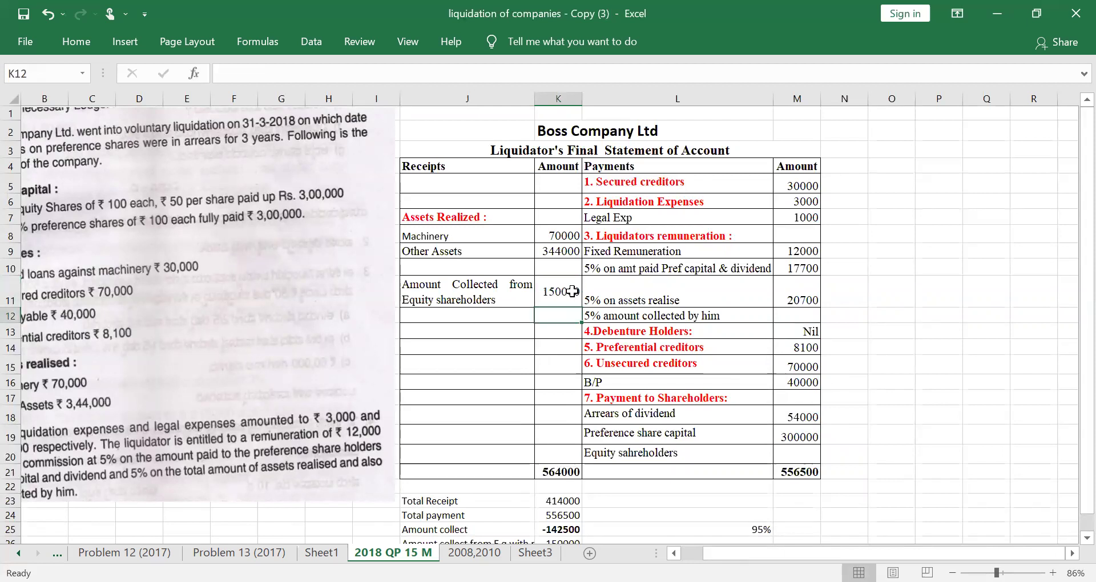
click(573, 291)
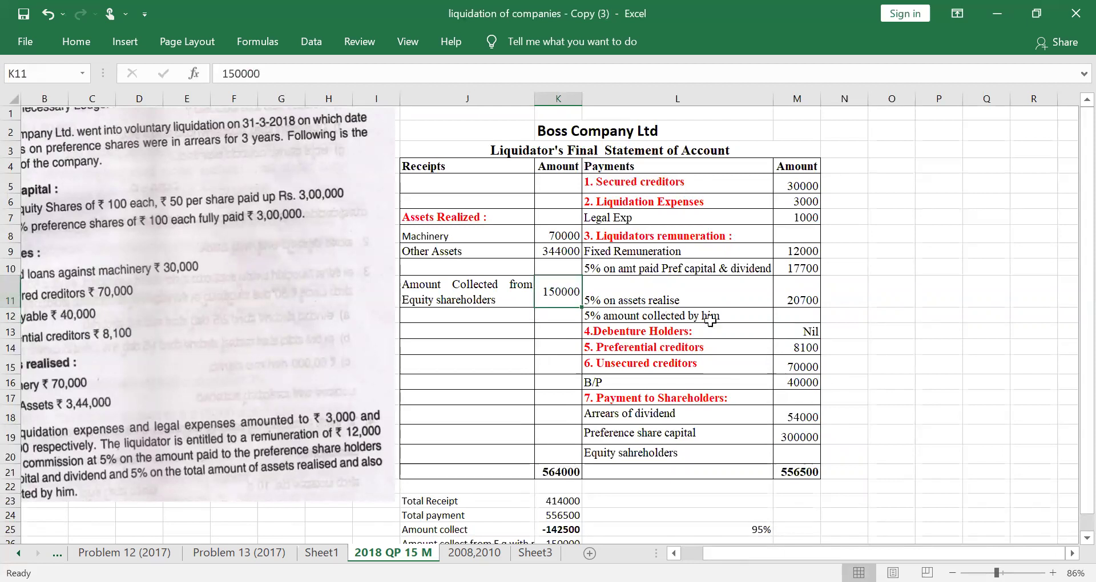
click(793, 314)
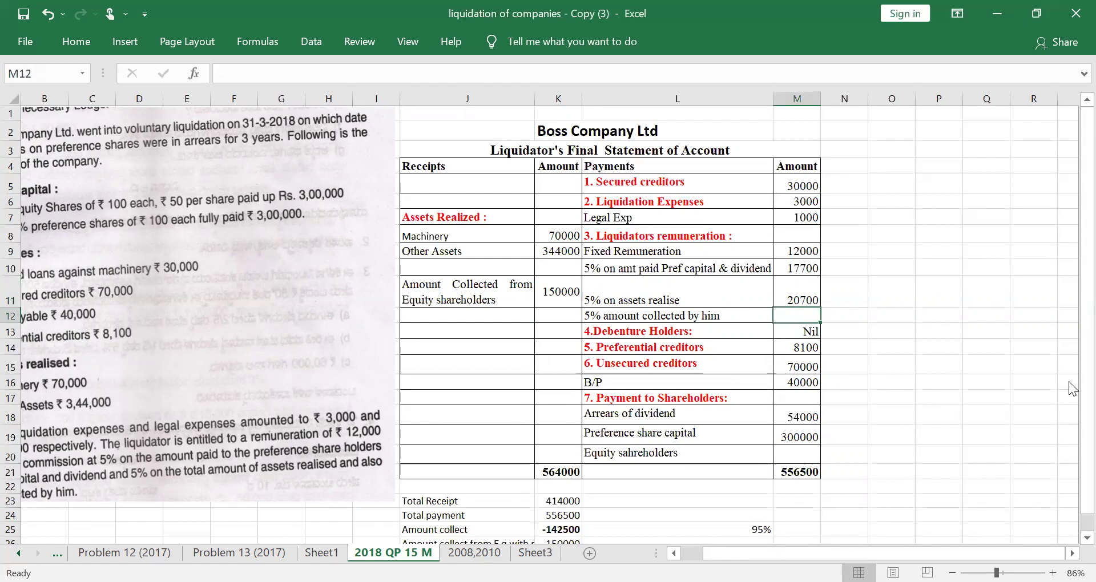
Step: Enter =150000*5% in M12, giving the liquidator's 7500 commission on the amount collected
text(=)
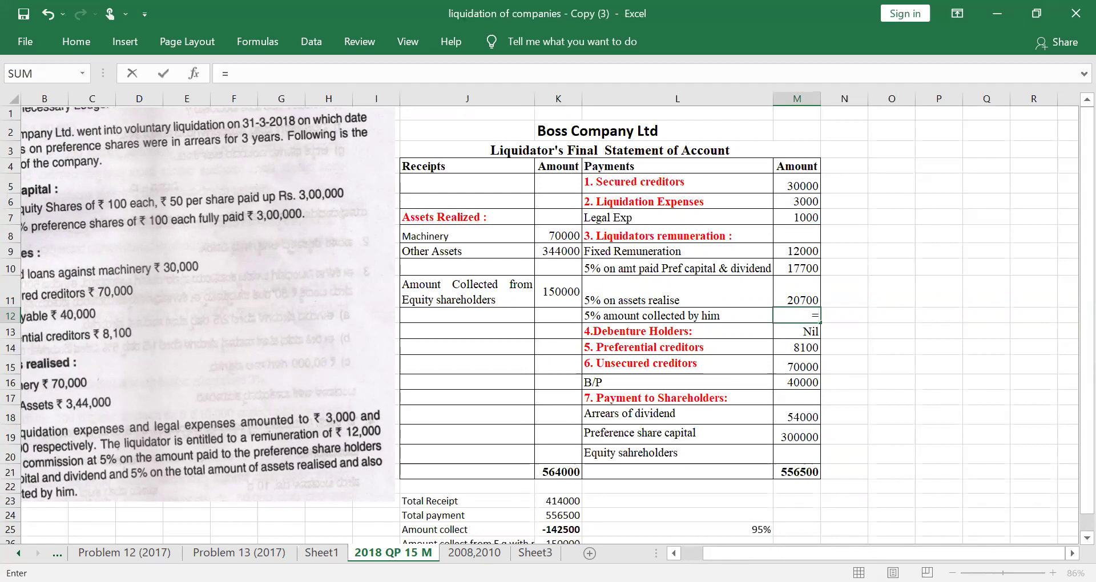
text(150000)
text(*5)
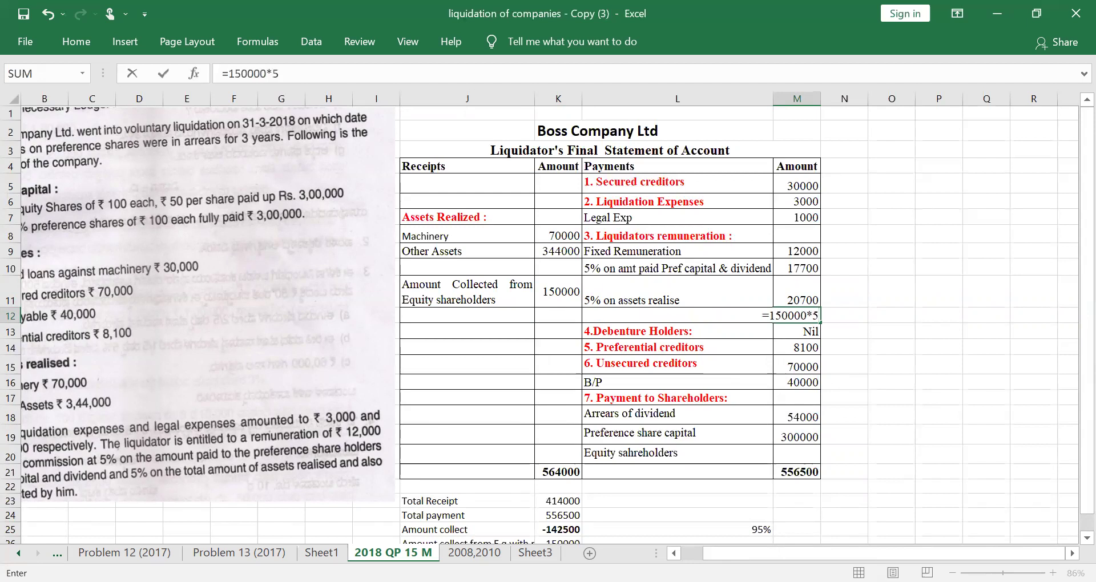
text(%)
key(Return)
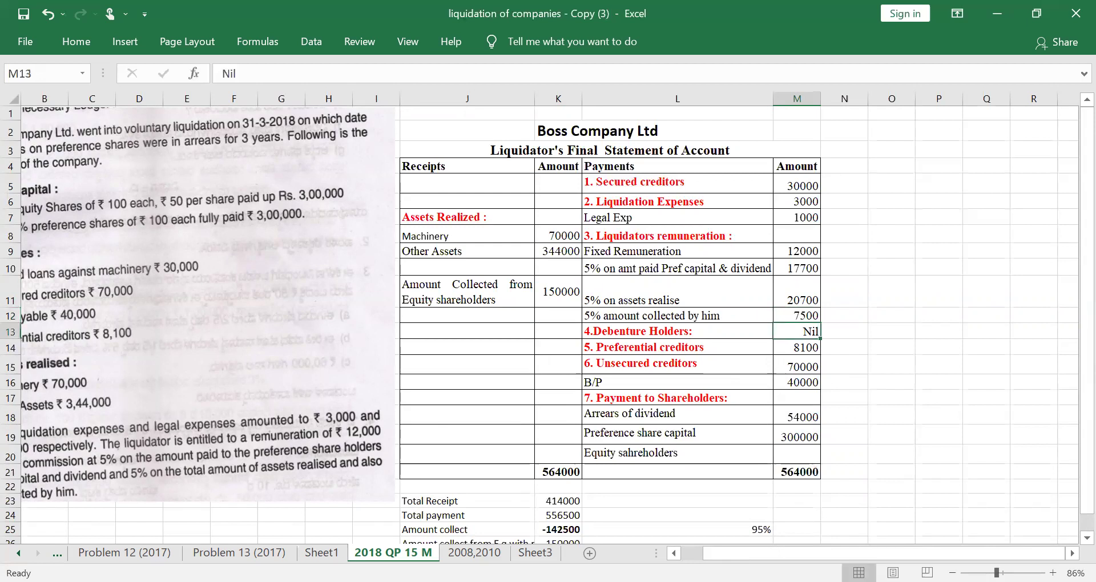
click(797, 315)
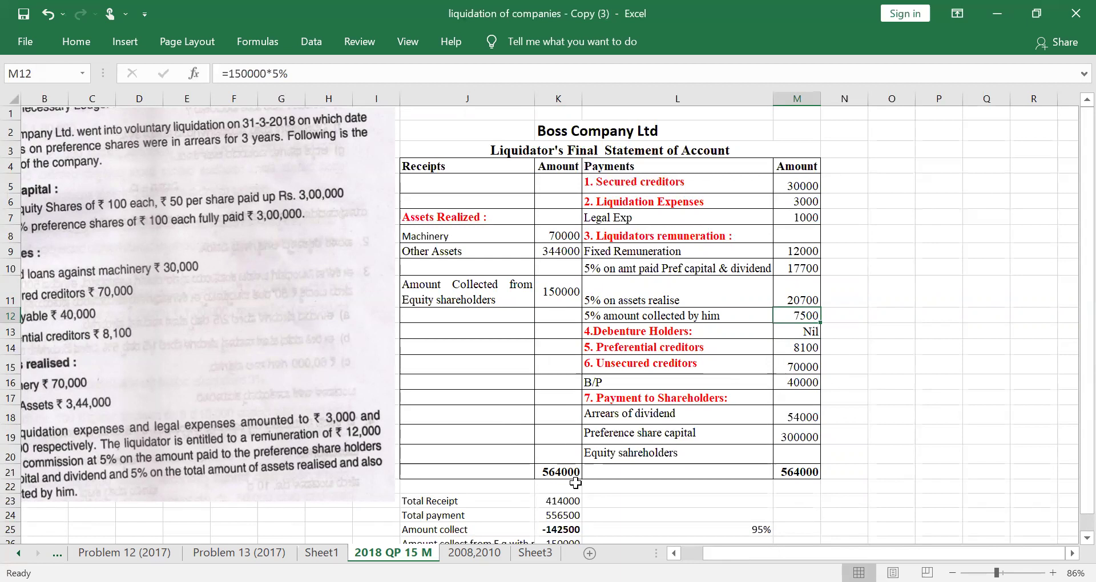
click(697, 484)
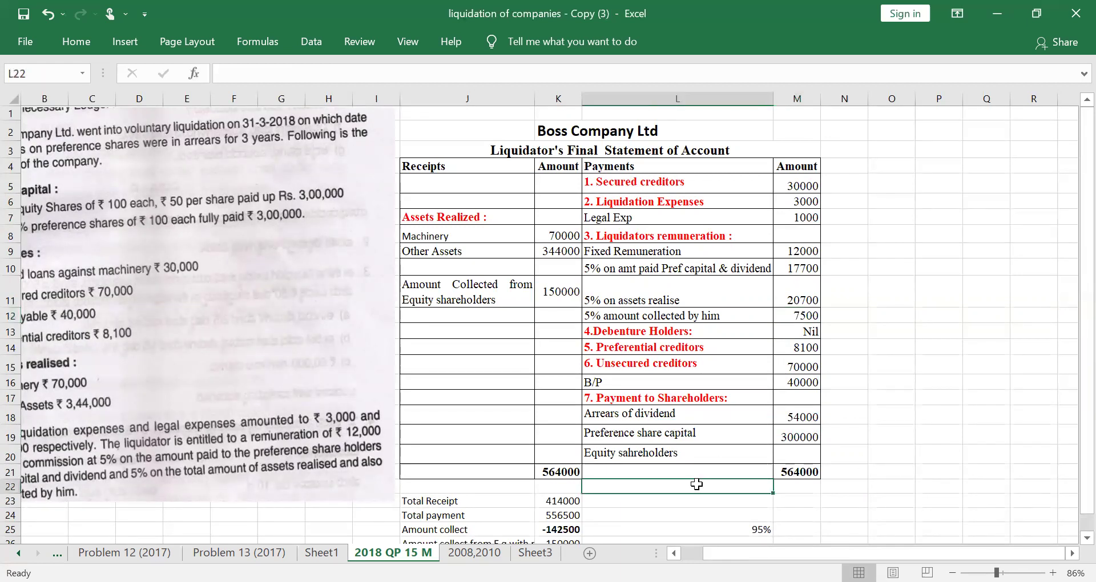
ctrl+scroll(697, 484, down, 2)
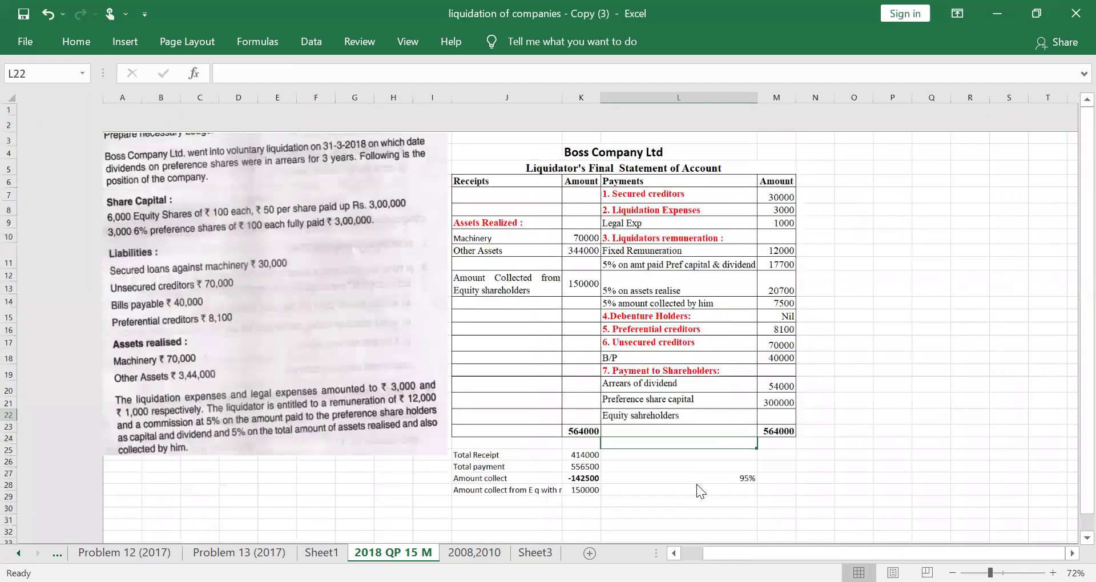
ctrl+scroll(696, 485, down, 1)
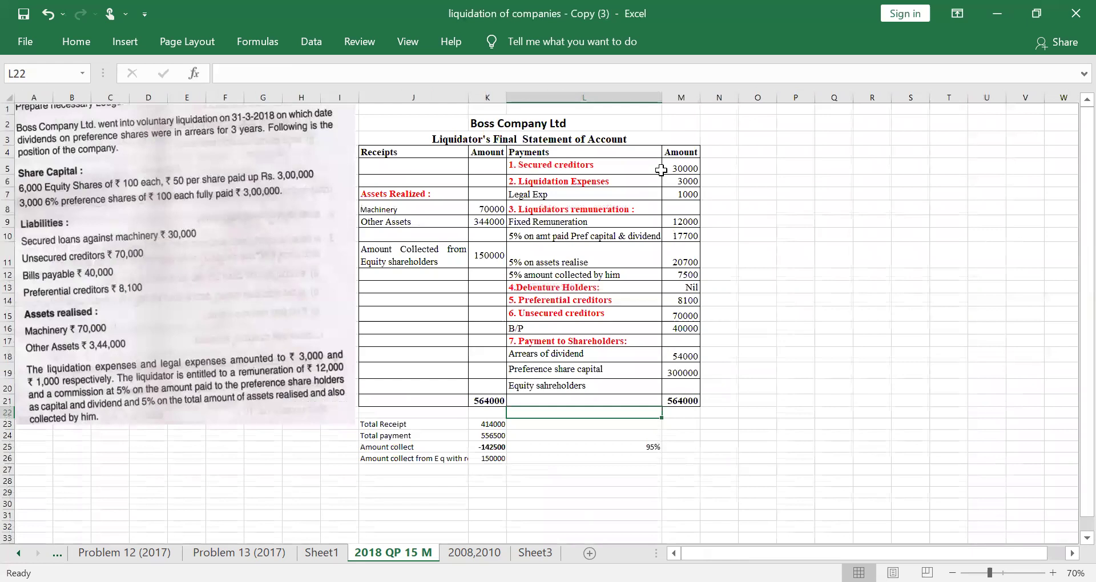
ctrl+scroll(661, 170, up, 1)
ctrl+scroll(661, 171, up, 1)
ctrl+scroll(661, 170, up, 1)
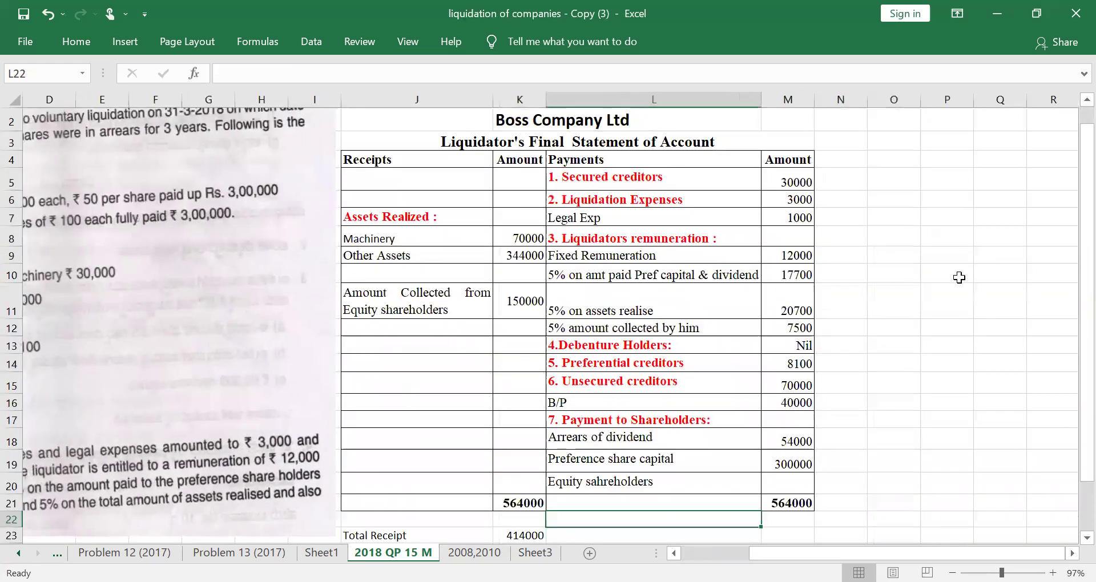
click(795, 328)
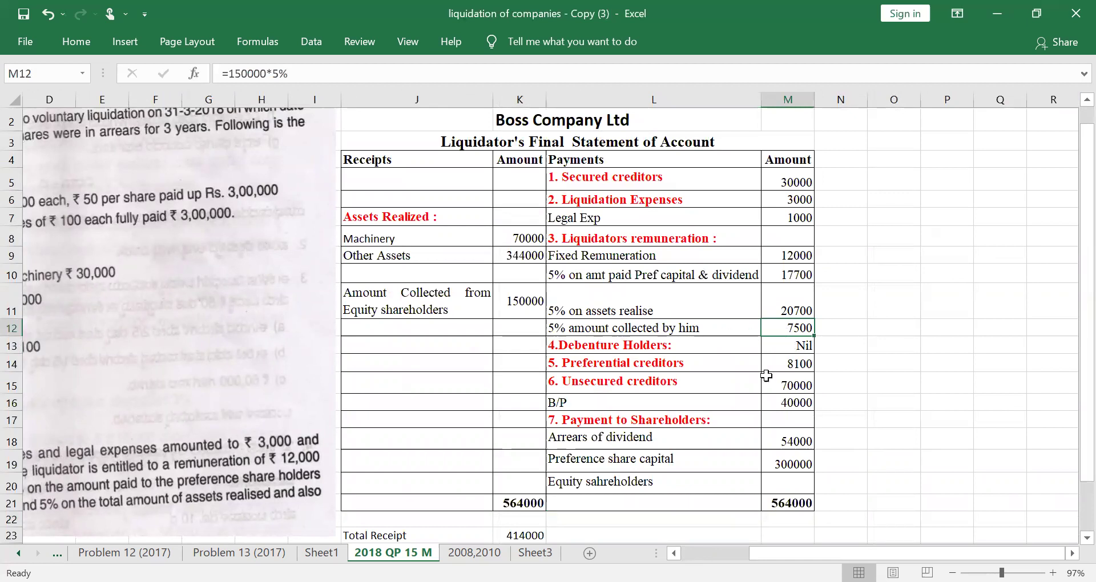
scroll(753, 402, down, 3)
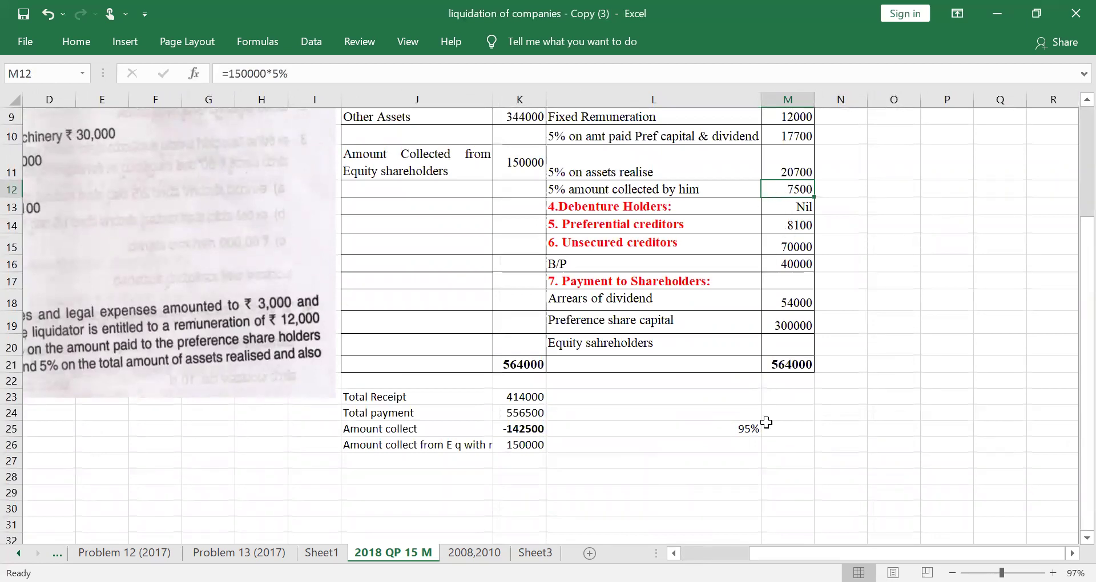
click(695, 430)
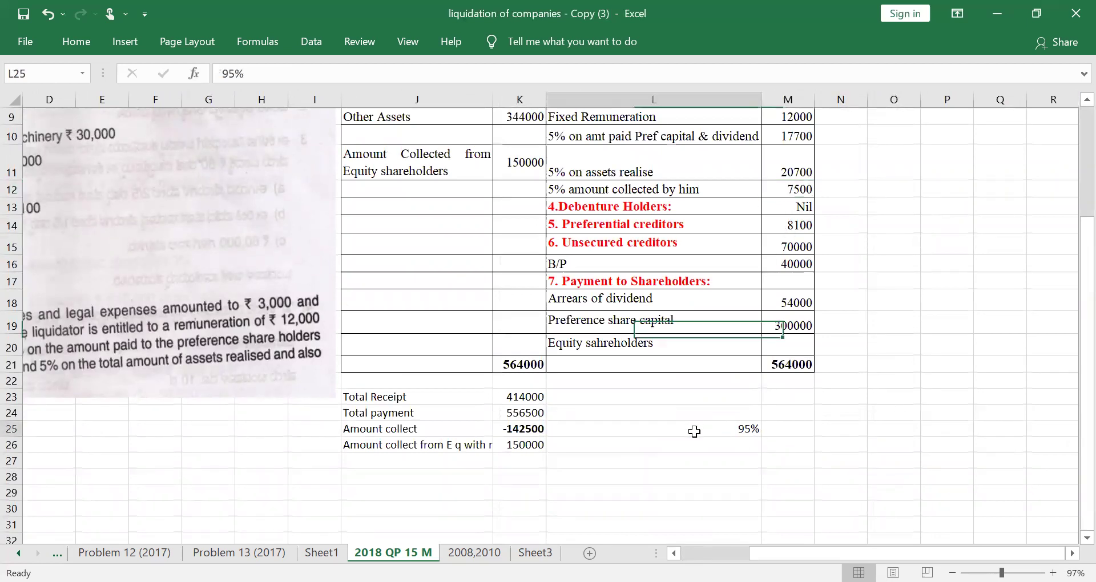
click(528, 423)
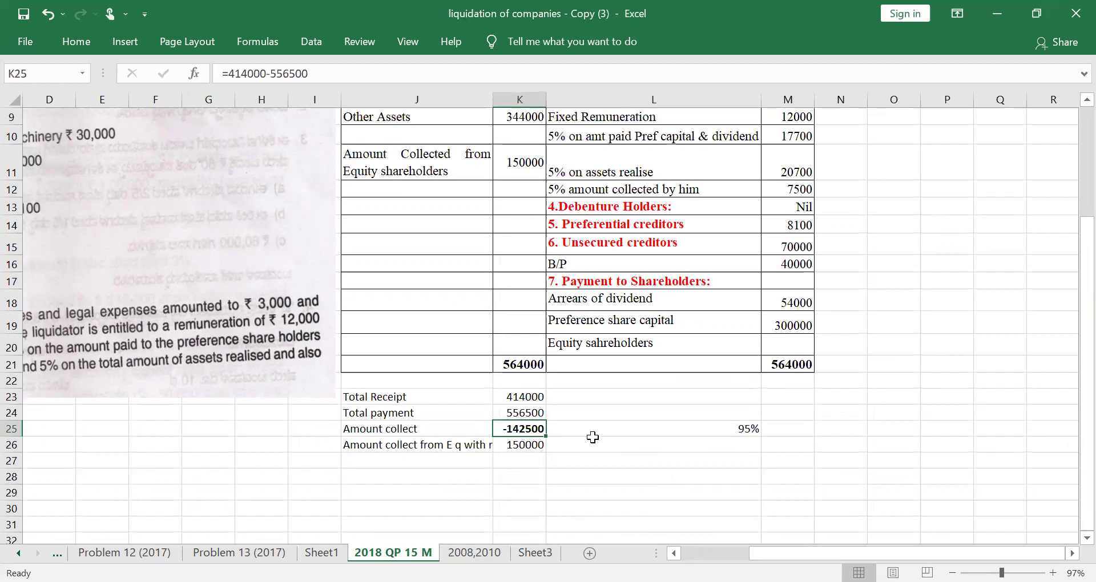
click(518, 449)
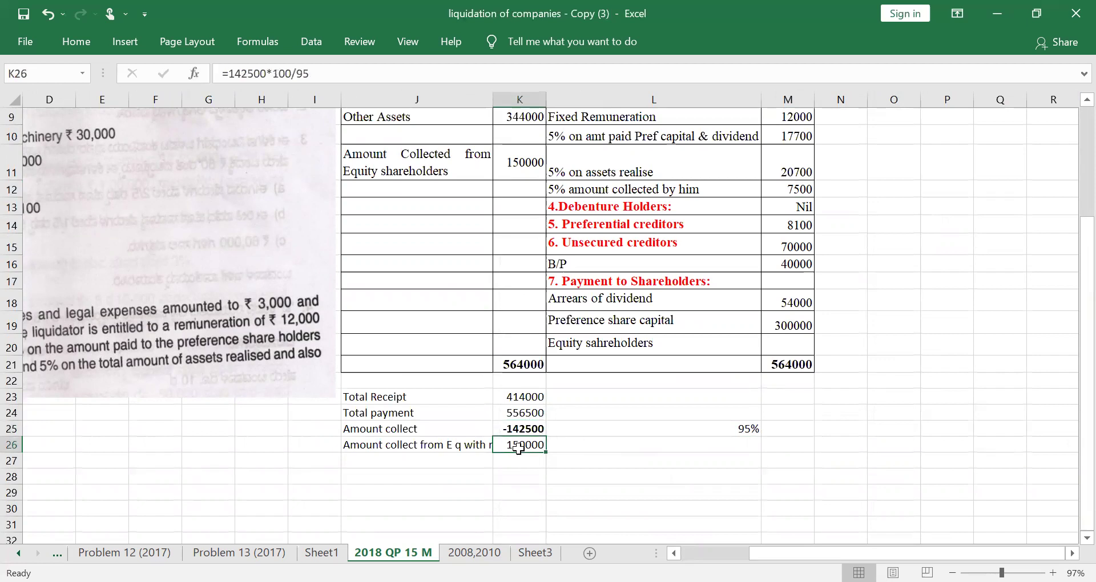
double_click(518, 449)
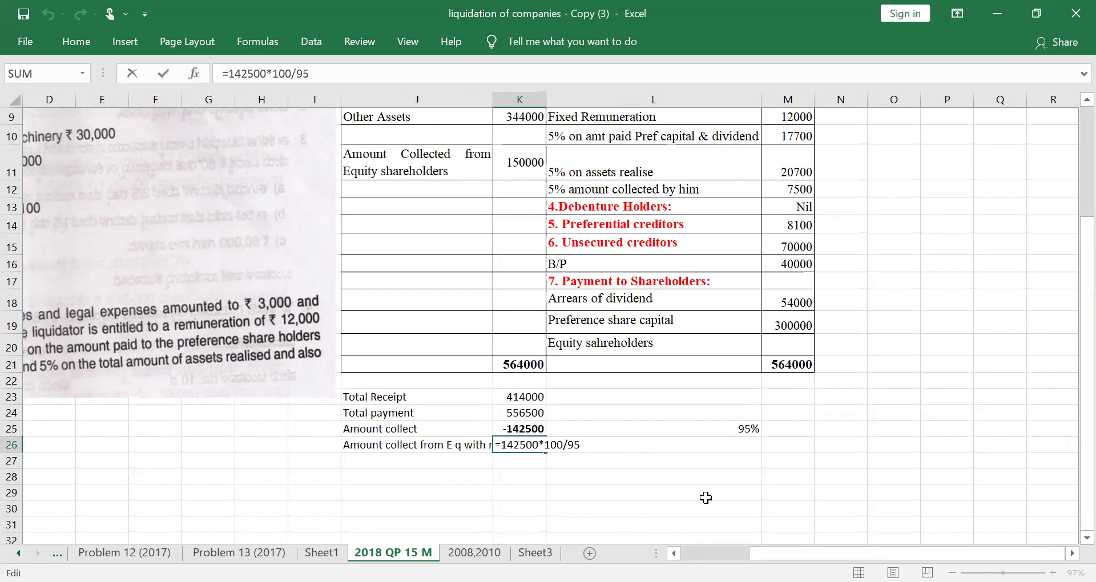
key(Return)
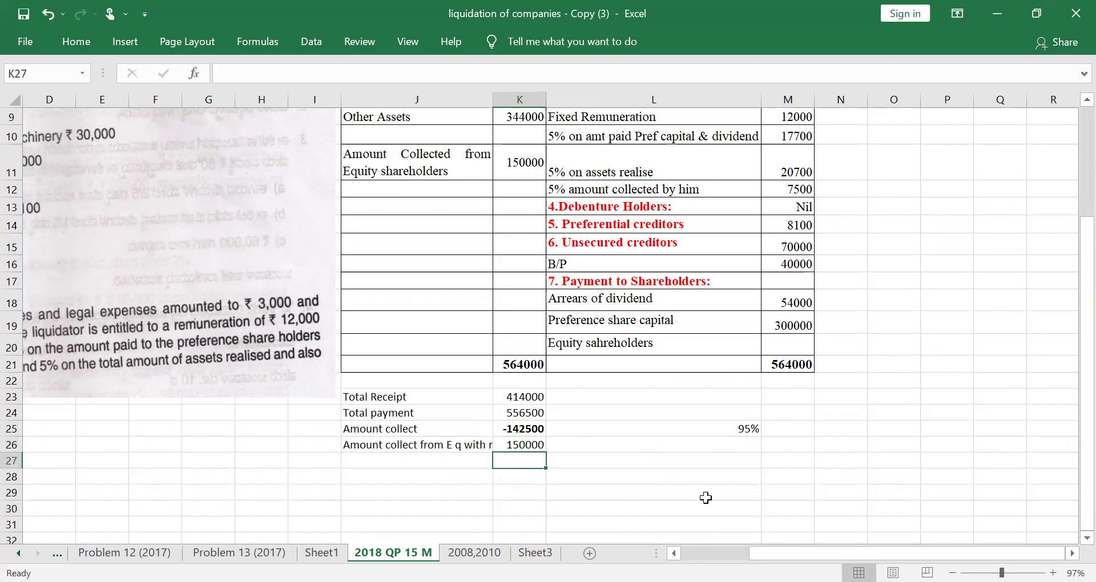
scroll(706, 498, up, 3)
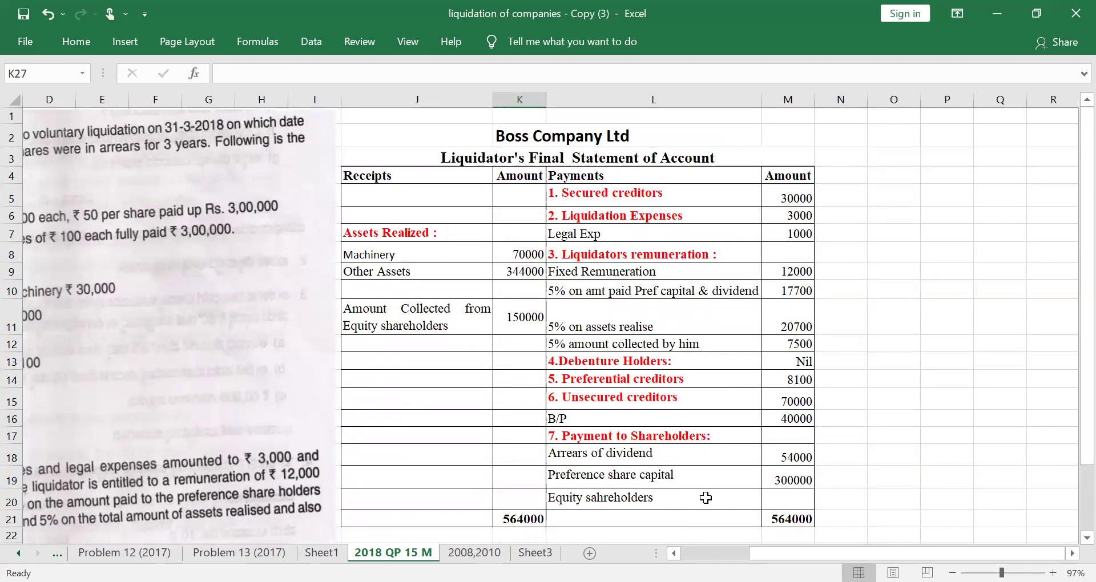
scroll(707, 498, down, 3)
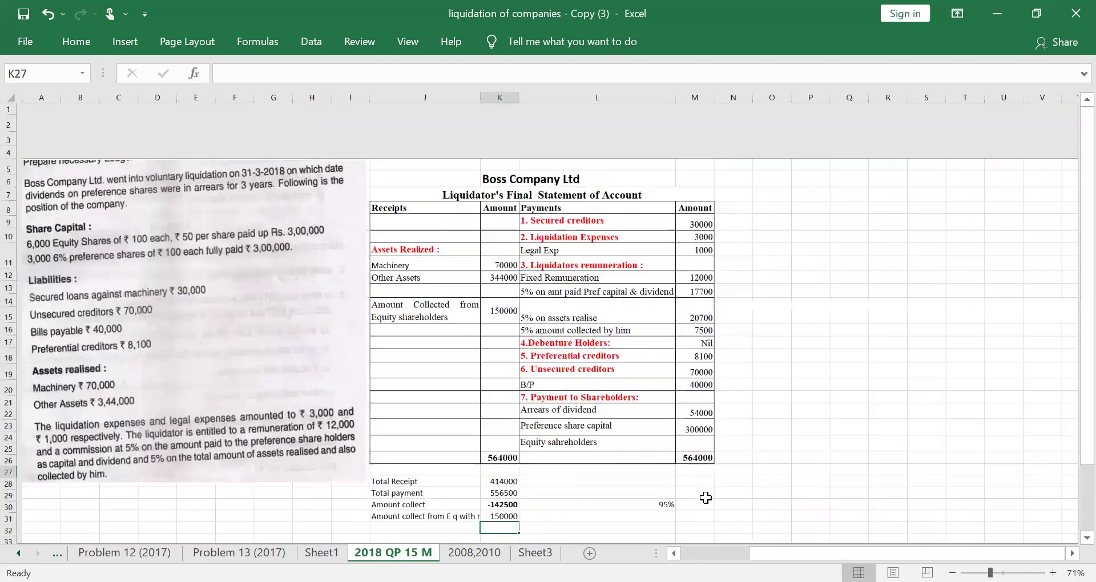
scroll(707, 498, up, 3)
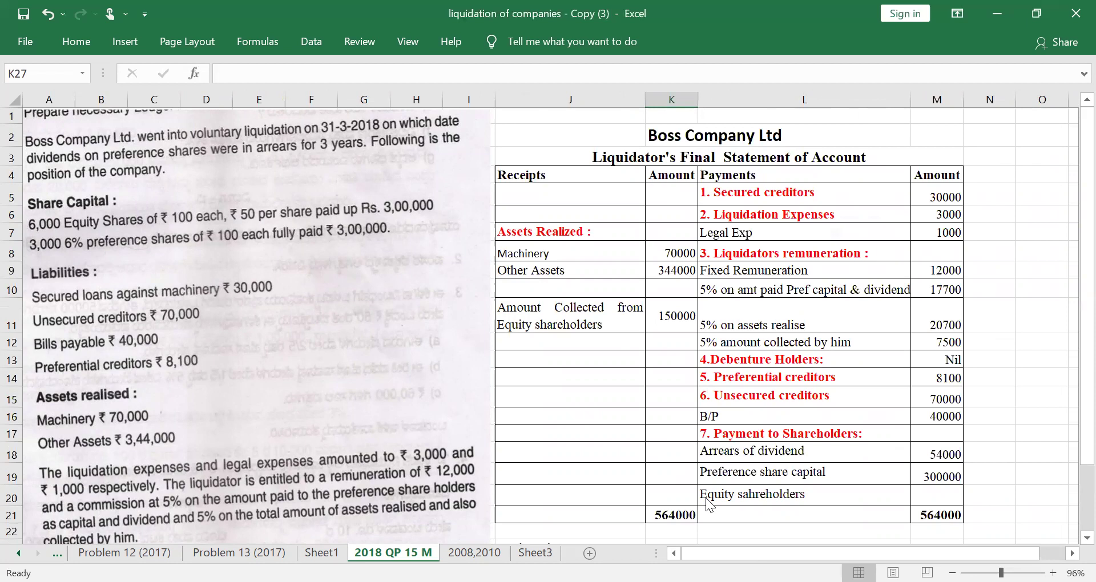
drag(664, 253, 664, 276)
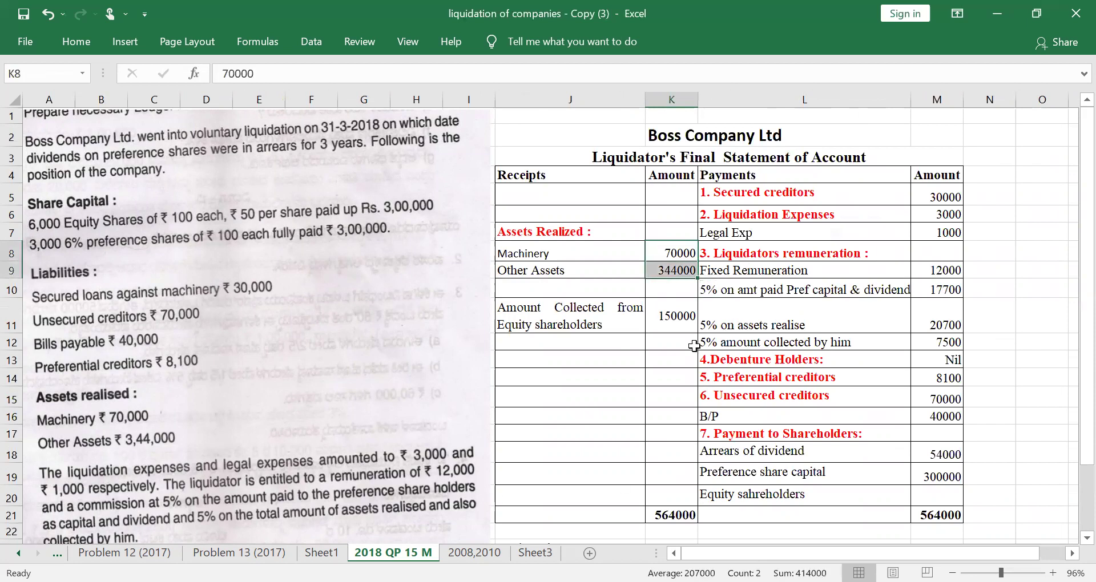
click(674, 514)
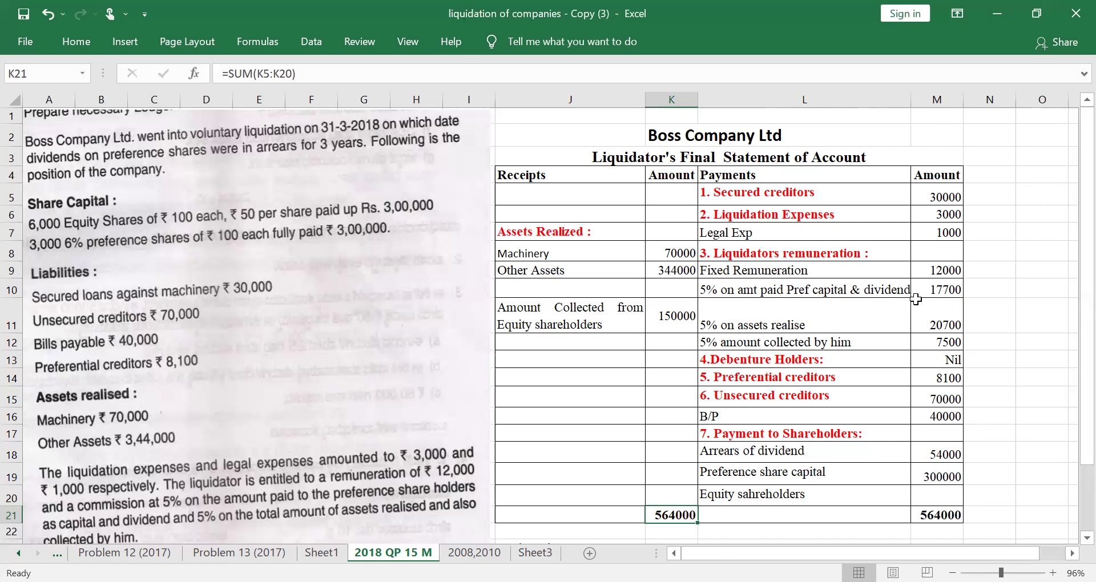
click(720, 390)
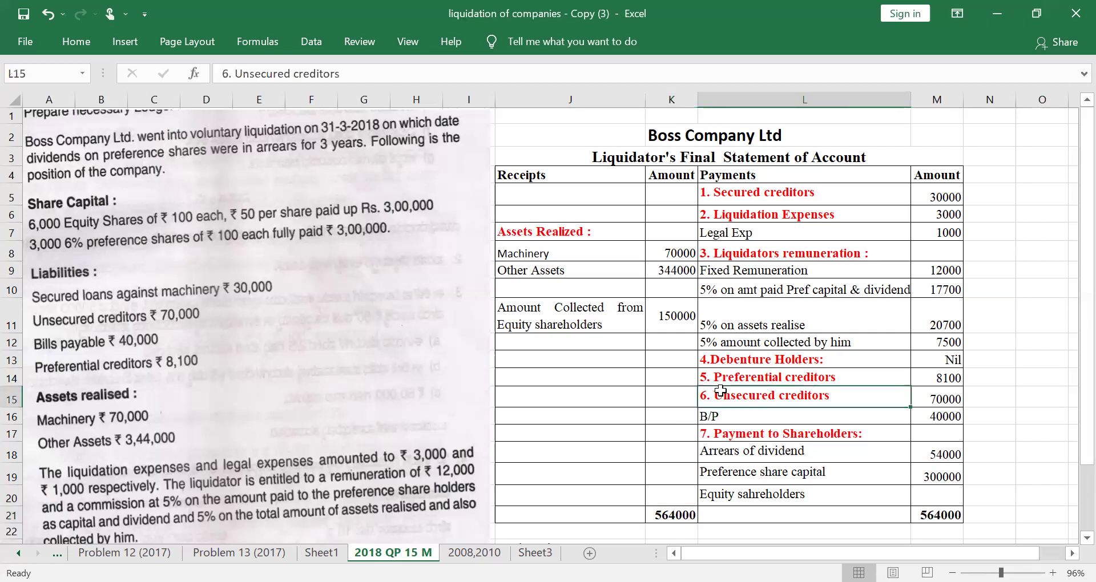